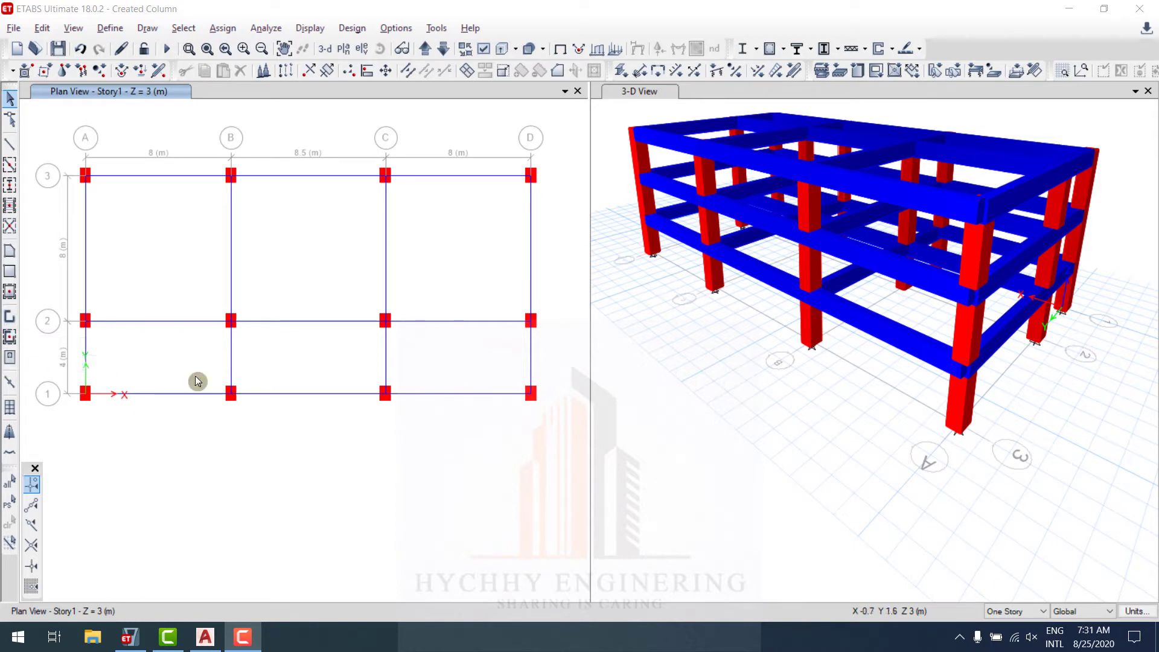
- Make the Story1 plan view the active pane and start the Draw Floor/Wall tool
{"action": "left_click", "coordinate": [857, 417]}
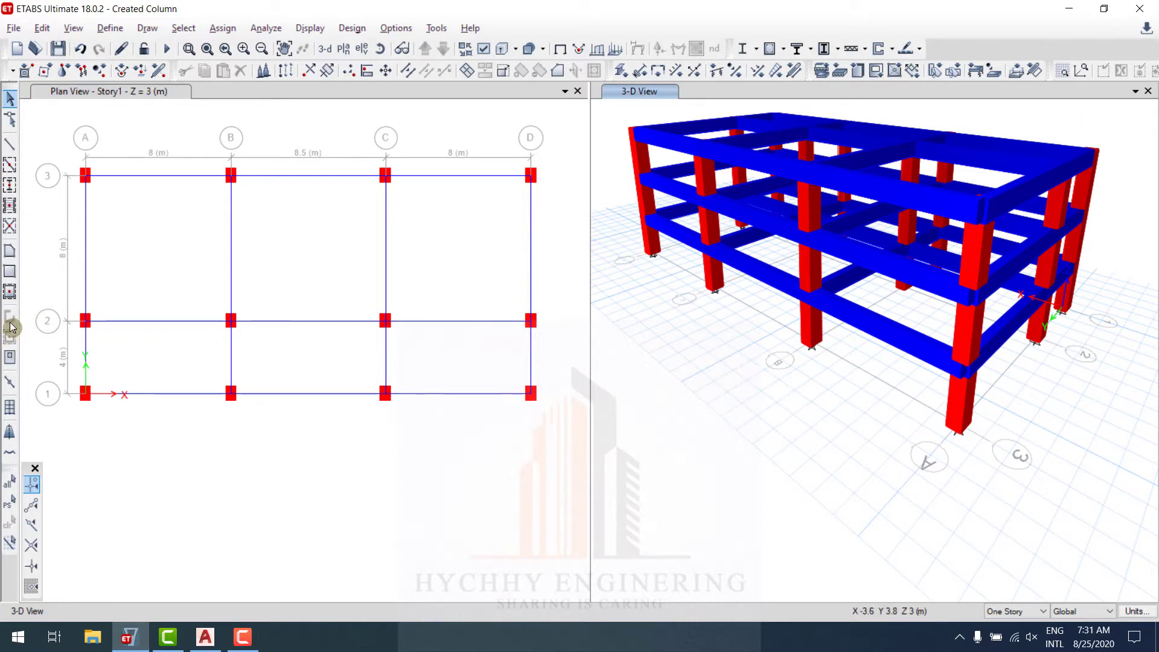
{"action": "left_click", "coordinate": [163, 270]}
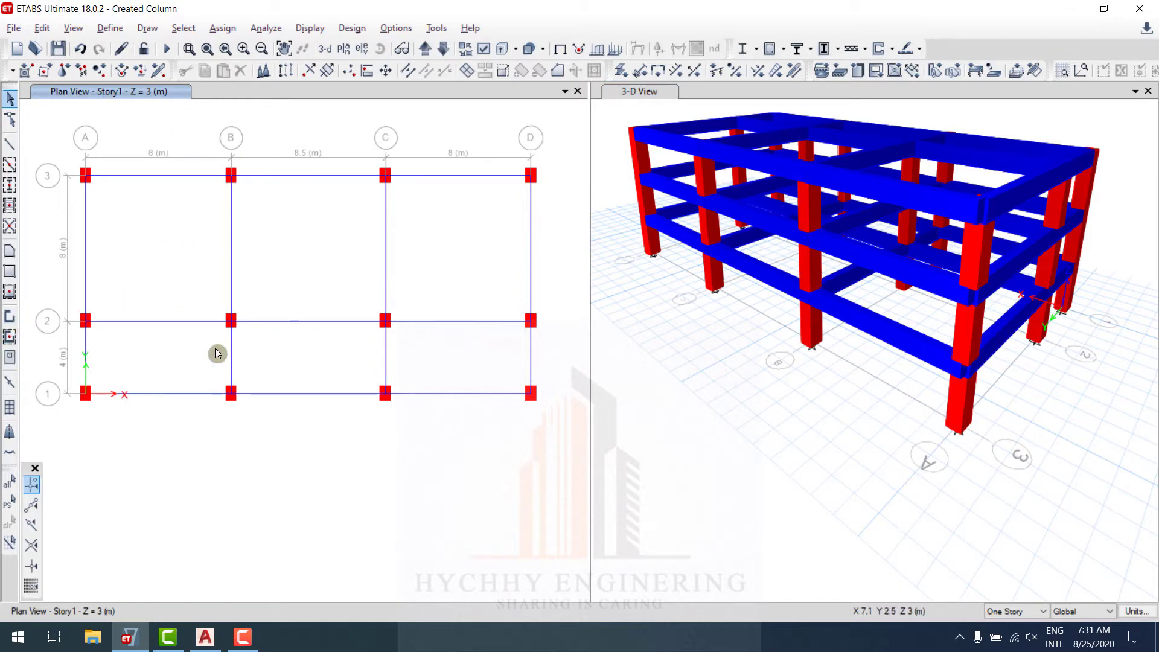
{"action": "mouse_move", "coordinate": [326, 271]}
{"action": "middle_mouse_down"}
{"action": "mouse_move", "coordinate": [349, 271]}
{"action": "mouse_move", "coordinate": [321, 267]}
{"action": "middle_mouse_up"}
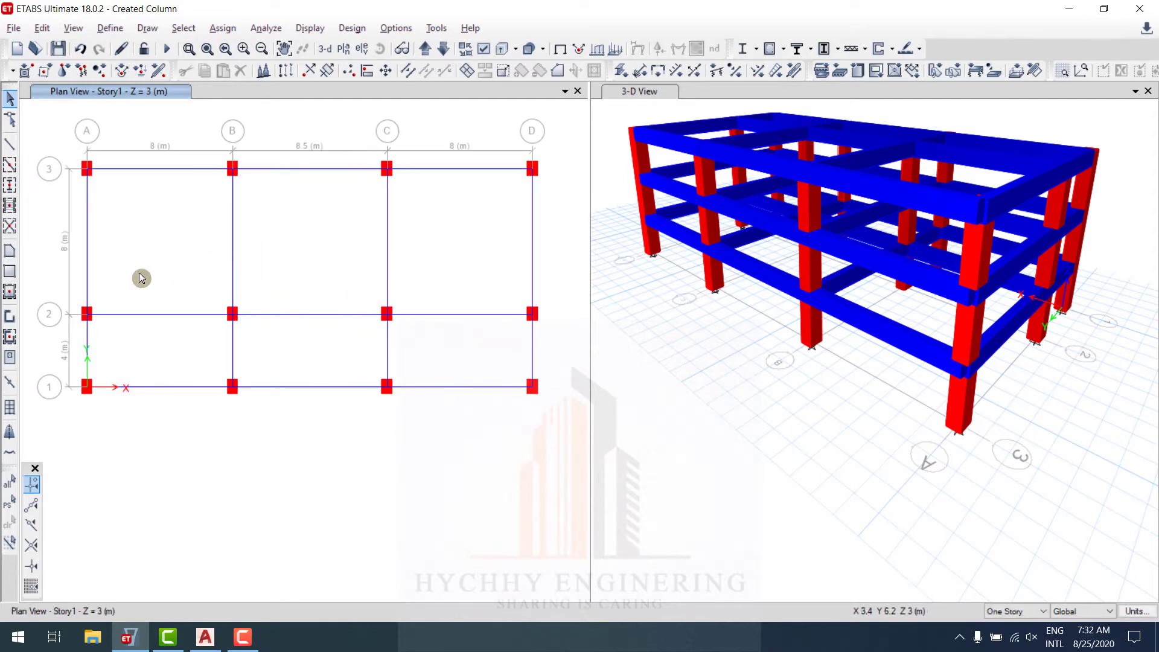
{"action": "left_click", "coordinate": [10, 252]}
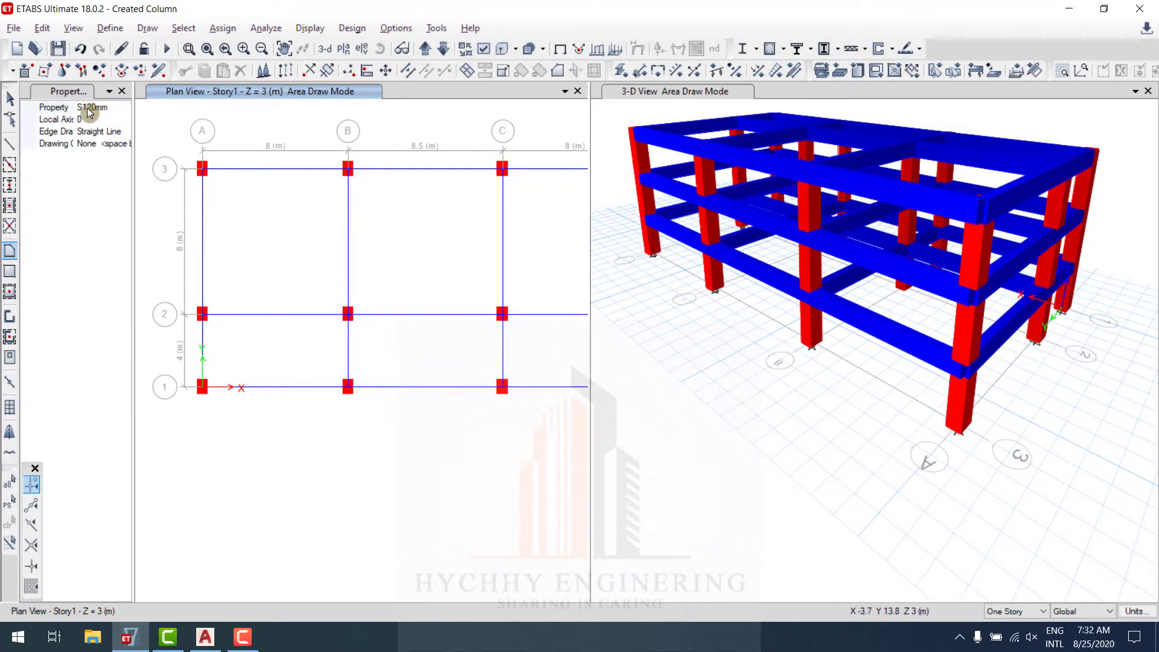
- Review the defined frame sections under Define > Section Properties
{"action": "left_click", "coordinate": [109, 28]}
{"action": "mouse_move", "coordinate": [165, 72]}
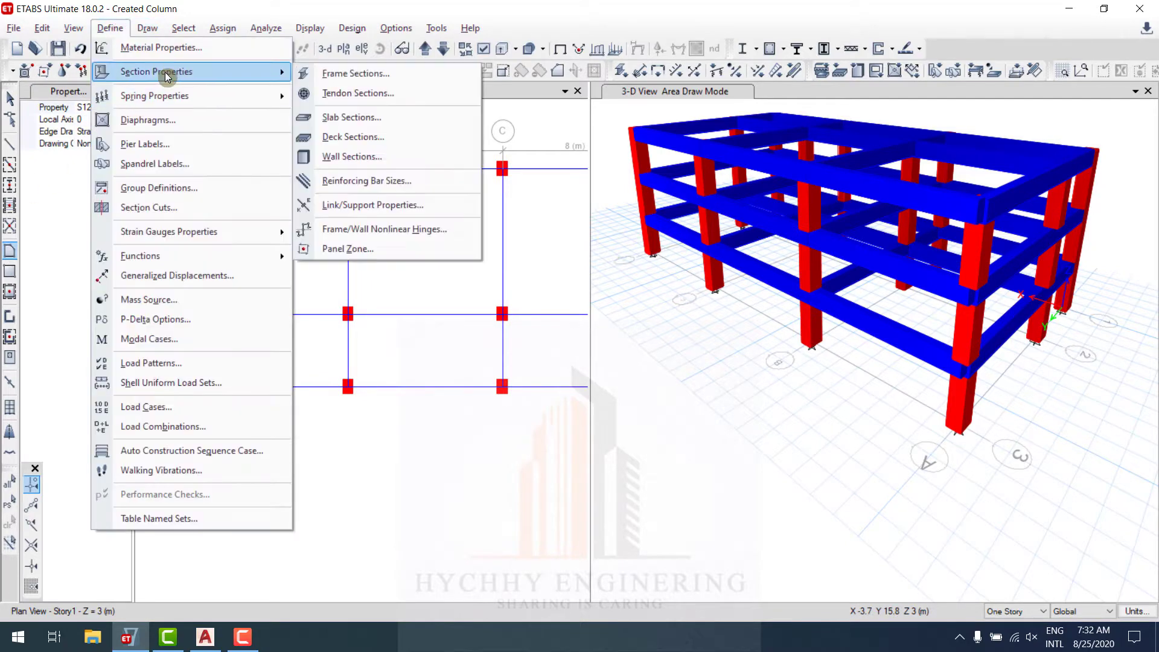
{"action": "left_click", "coordinate": [356, 73]}
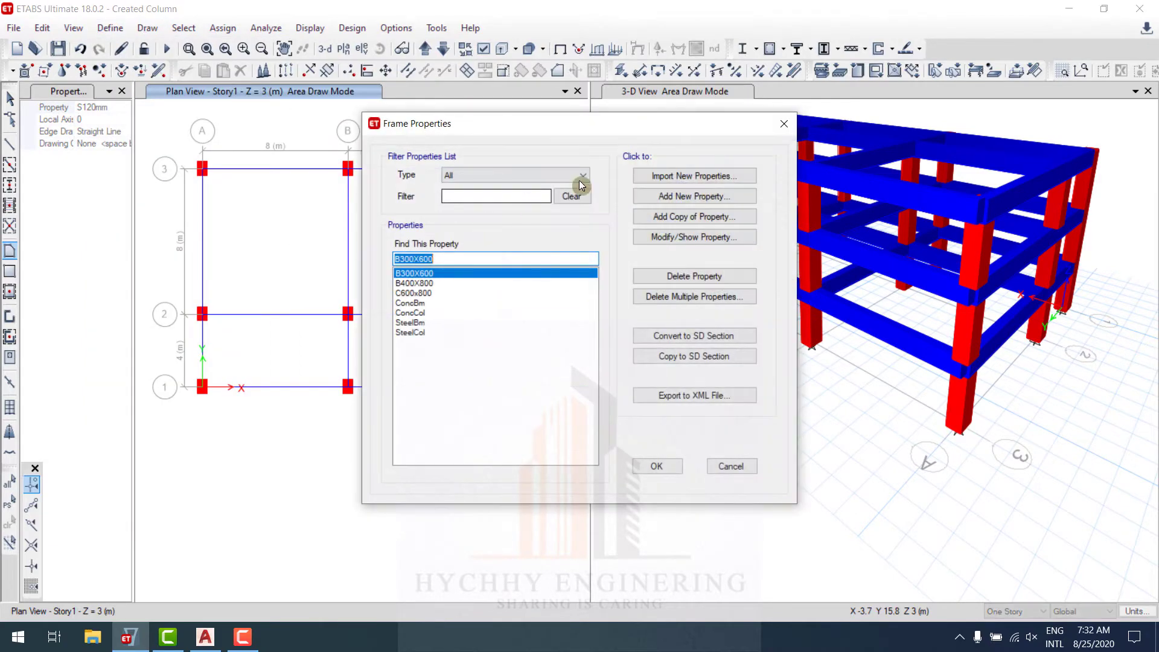
{"action": "left_click", "coordinate": [784, 123]}
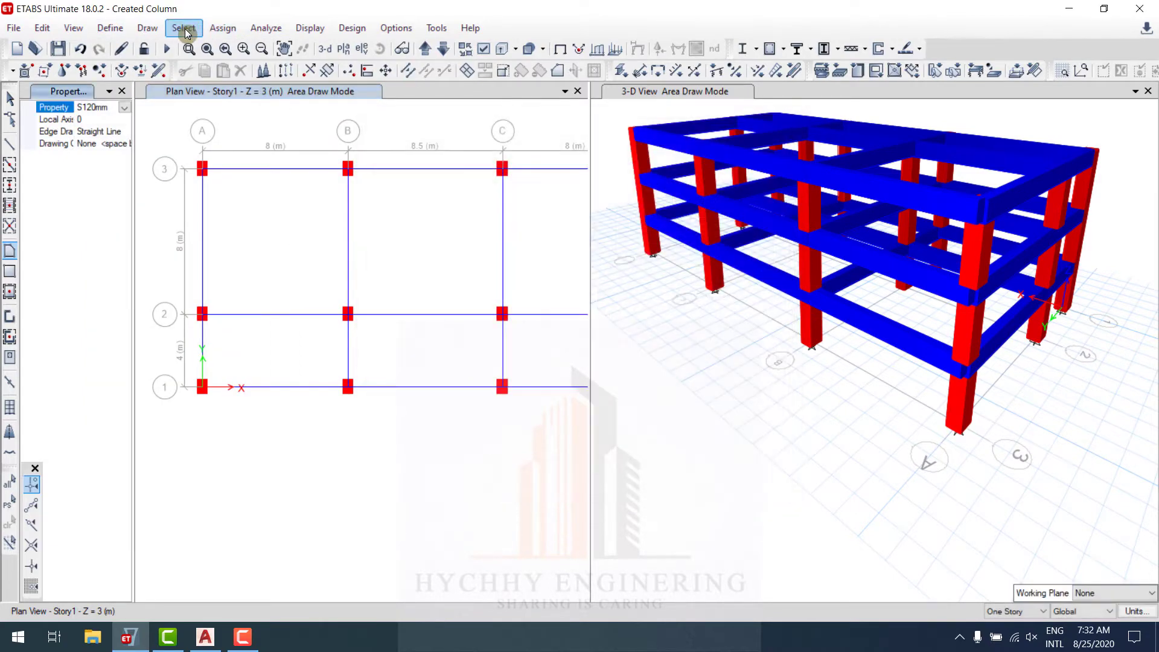
- Confirm S120mm is a 120 mm C25 shell-thin slab section, then switch to polygon slab drawing
{"action": "left_click", "coordinate": [110, 28]}
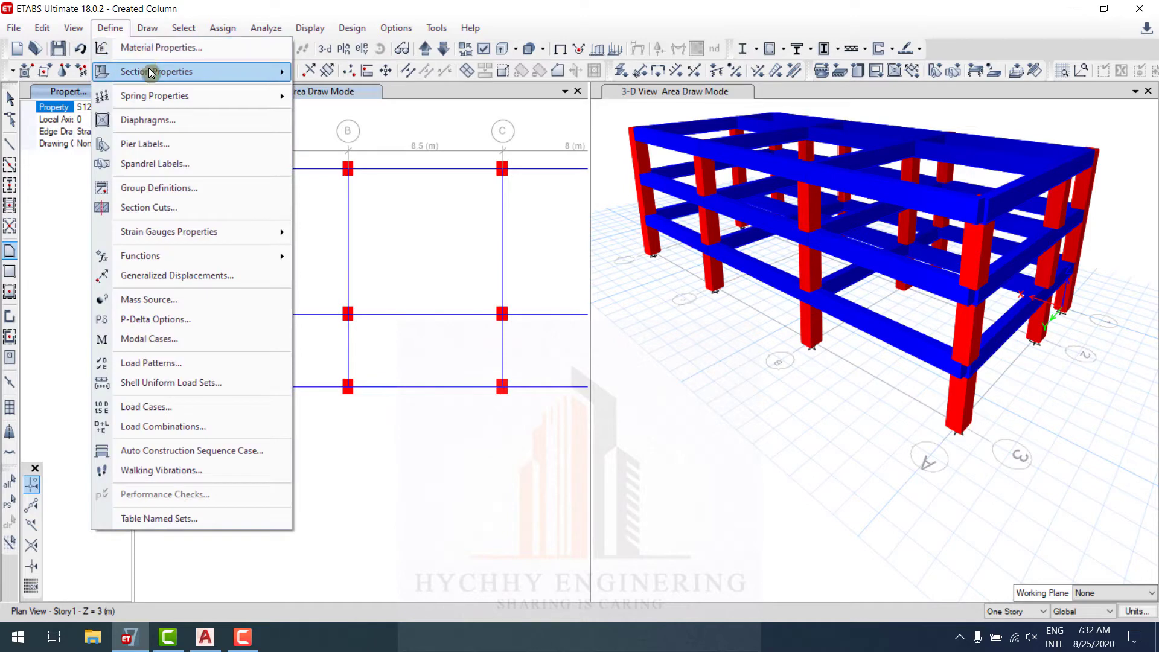
{"action": "mouse_move", "coordinate": [150, 71]}
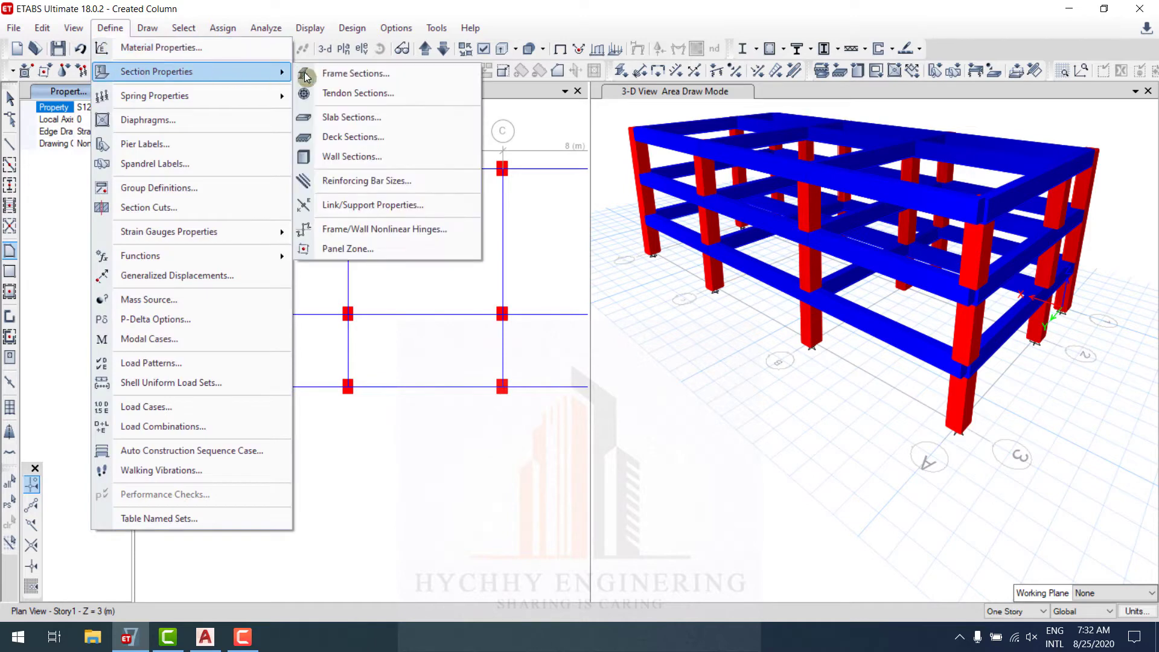
{"action": "left_click", "coordinate": [356, 118]}
{"action": "left_click", "coordinate": [468, 269]}
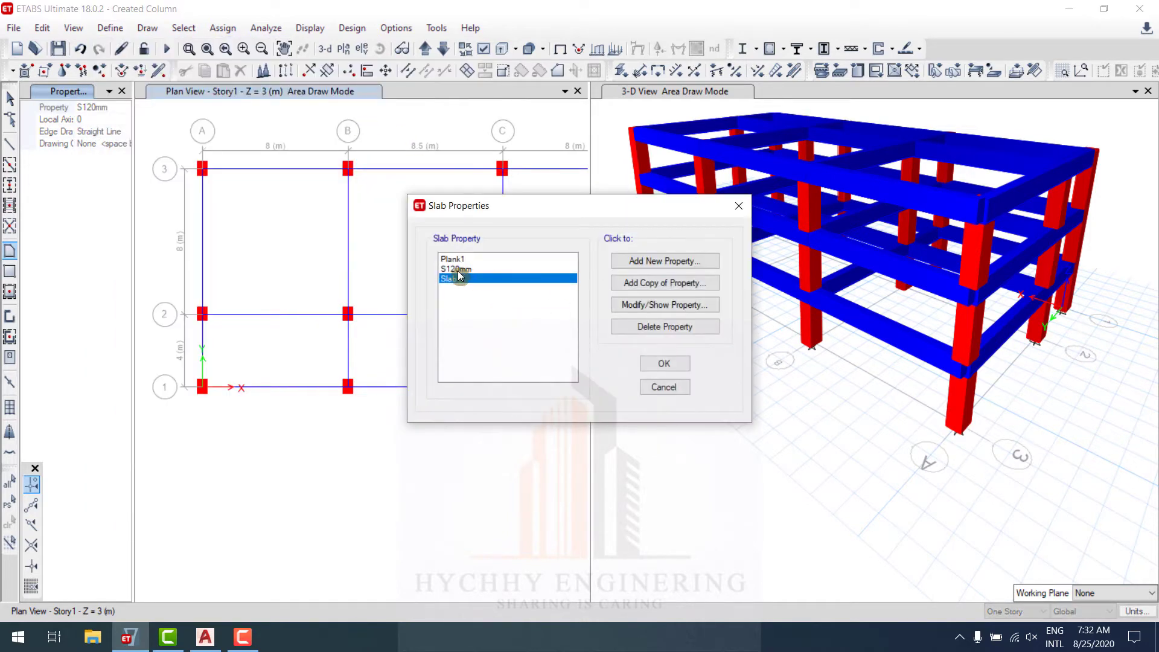
{"action": "left_click", "coordinate": [455, 277]}
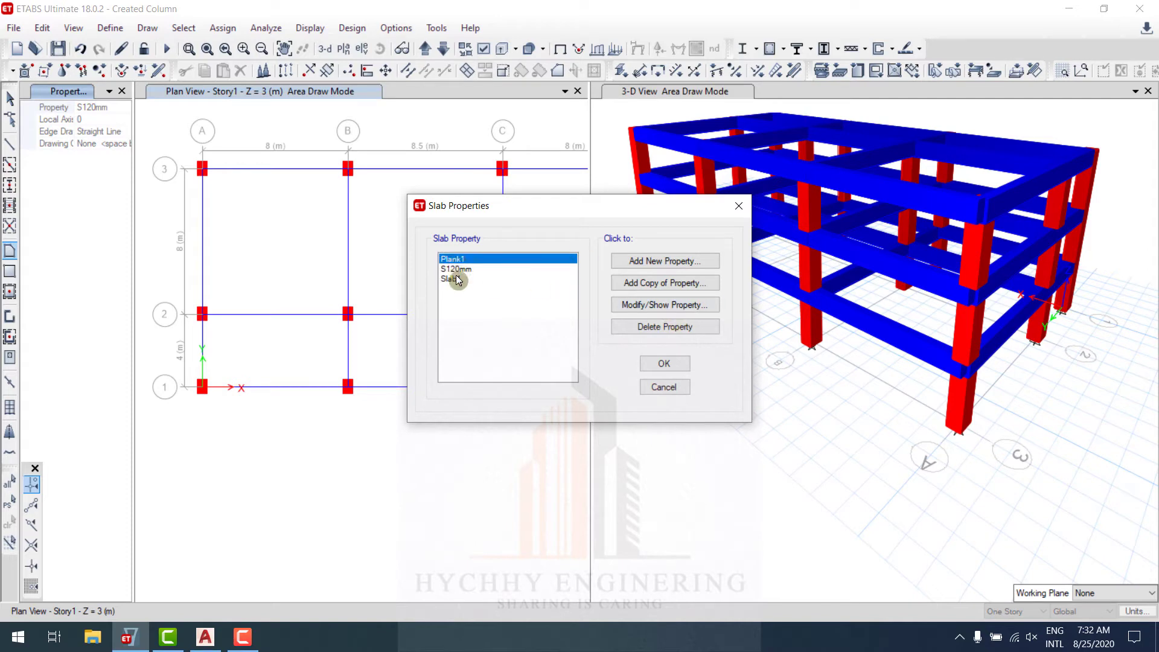
{"action": "left_click", "coordinate": [678, 284]}
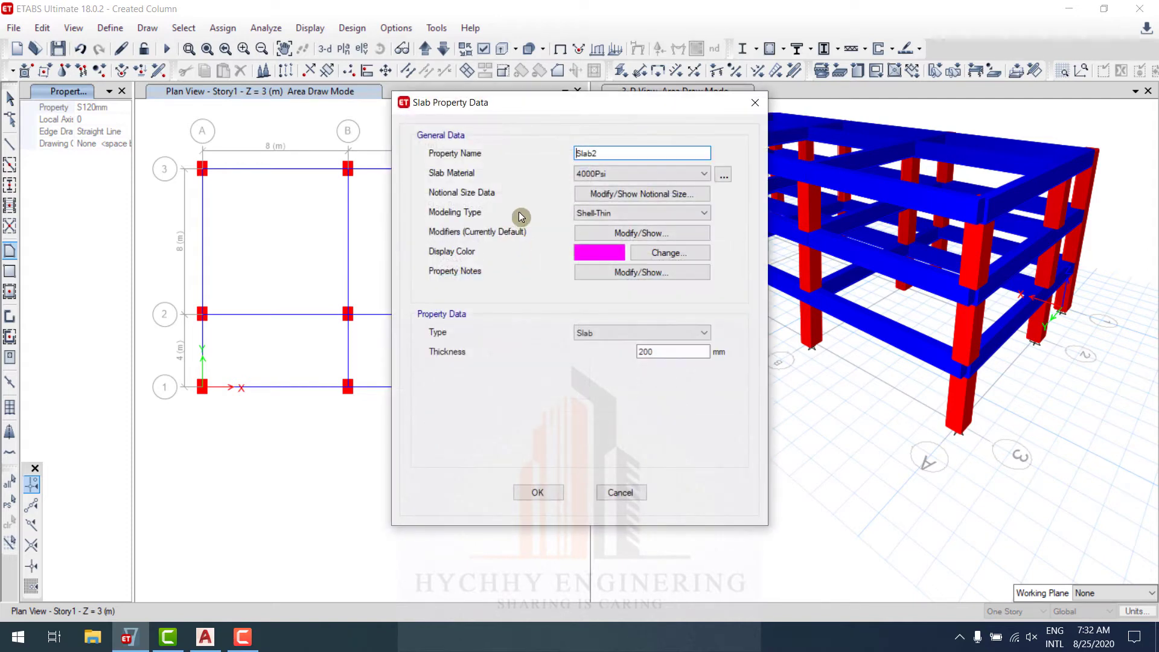
{"action": "left_click", "coordinate": [755, 104]}
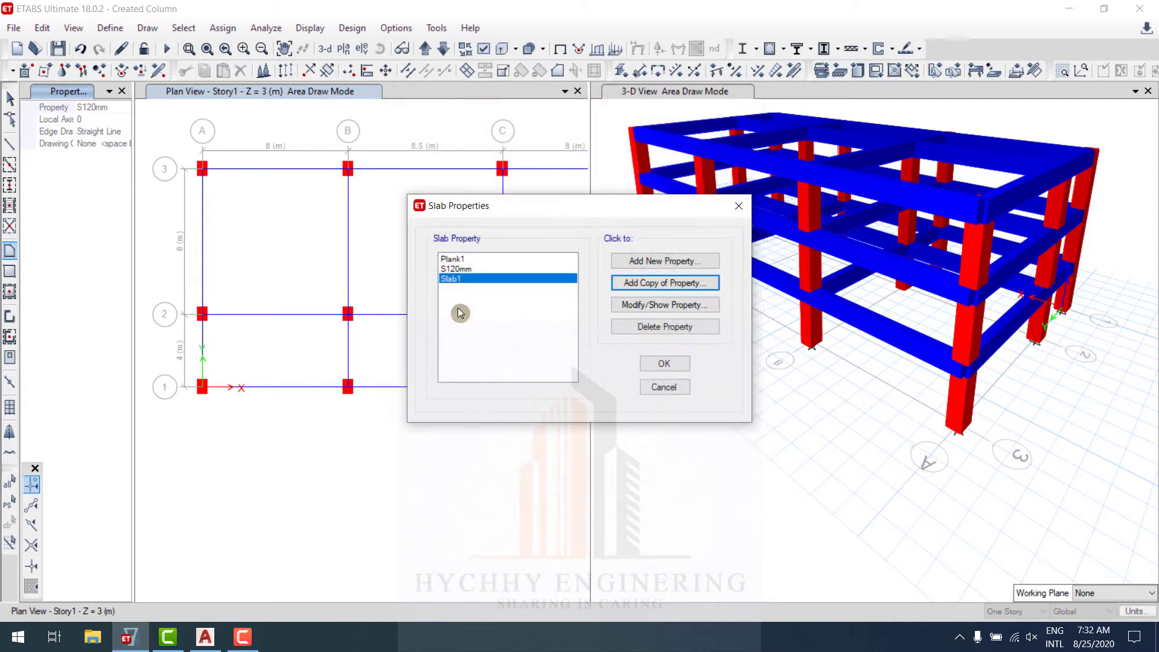
{"action": "left_click", "coordinate": [459, 269]}
{"action": "left_click", "coordinate": [613, 306]}
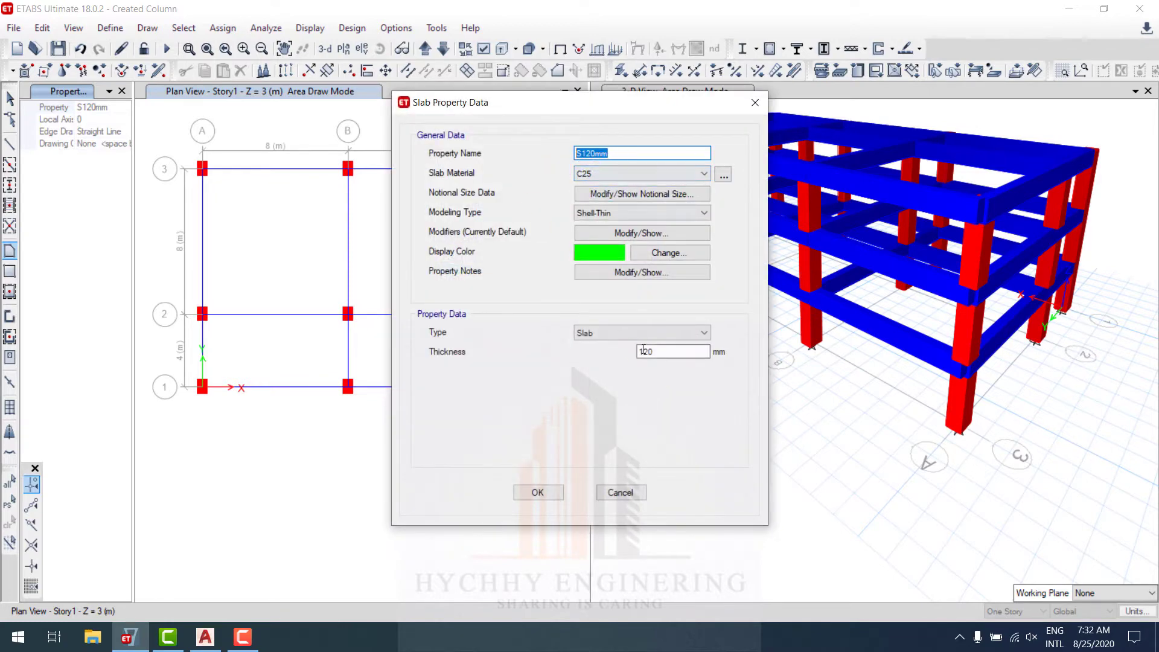
{"action": "left_click", "coordinate": [639, 489]}
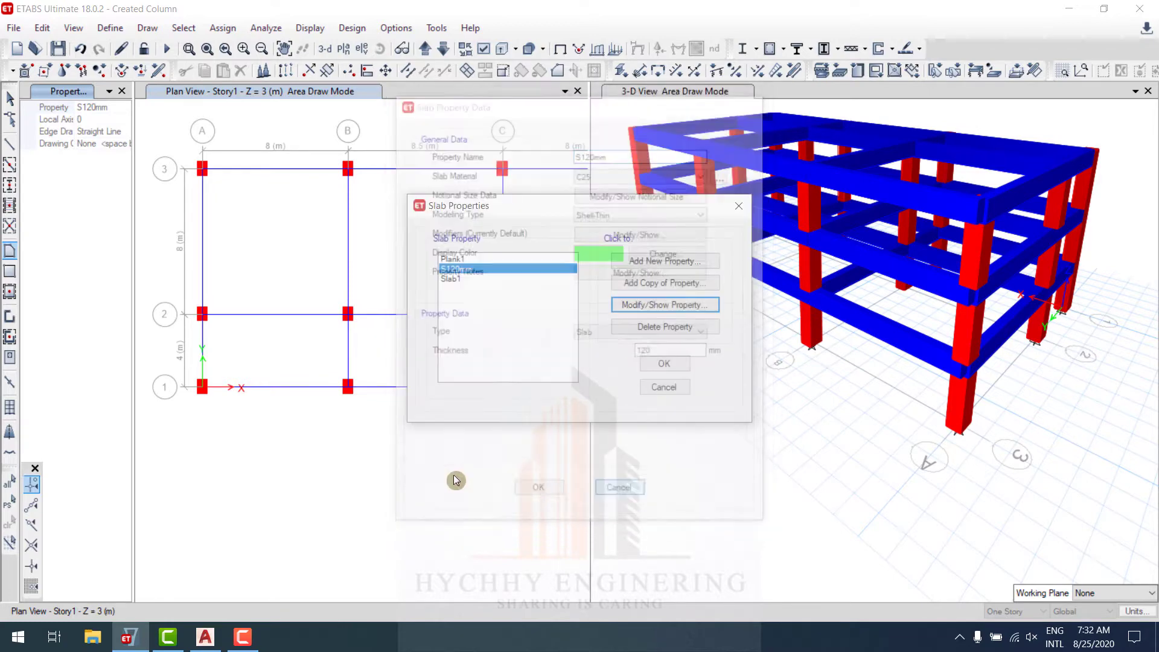
{"action": "left_click", "coordinate": [664, 388]}
{"action": "left_click", "coordinate": [20, 253]}
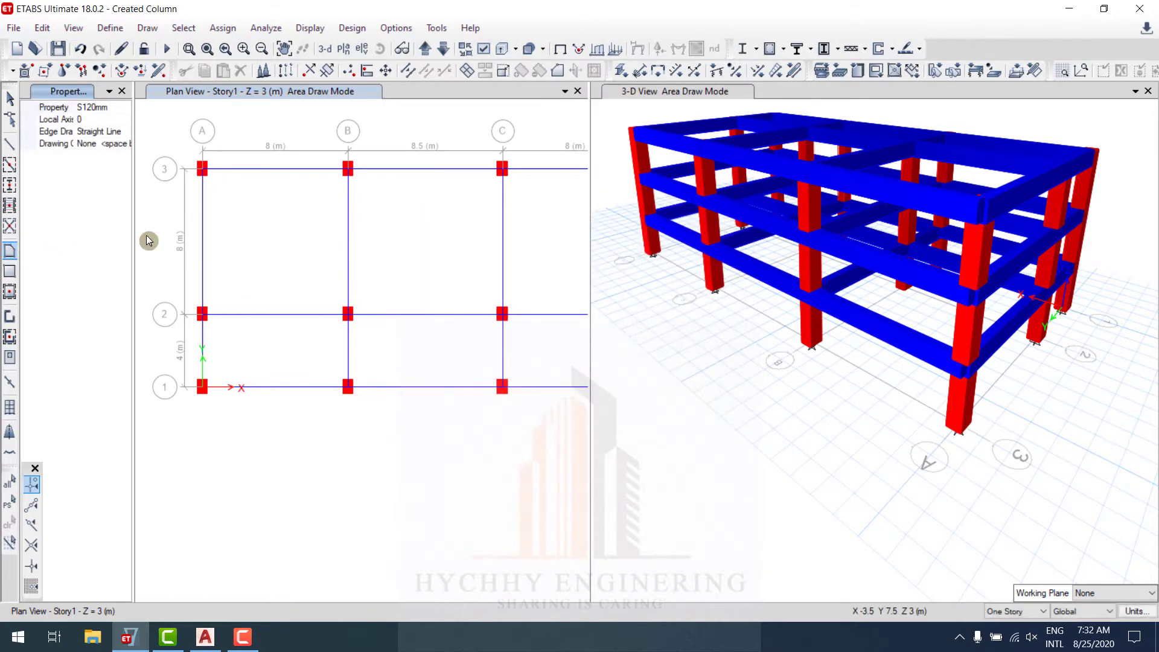
- Draw a trial triangular slab through A3, B3 and B2, then delete it
{"action": "left_click", "coordinate": [202, 170]}
{"action": "left_click", "coordinate": [348, 169]}
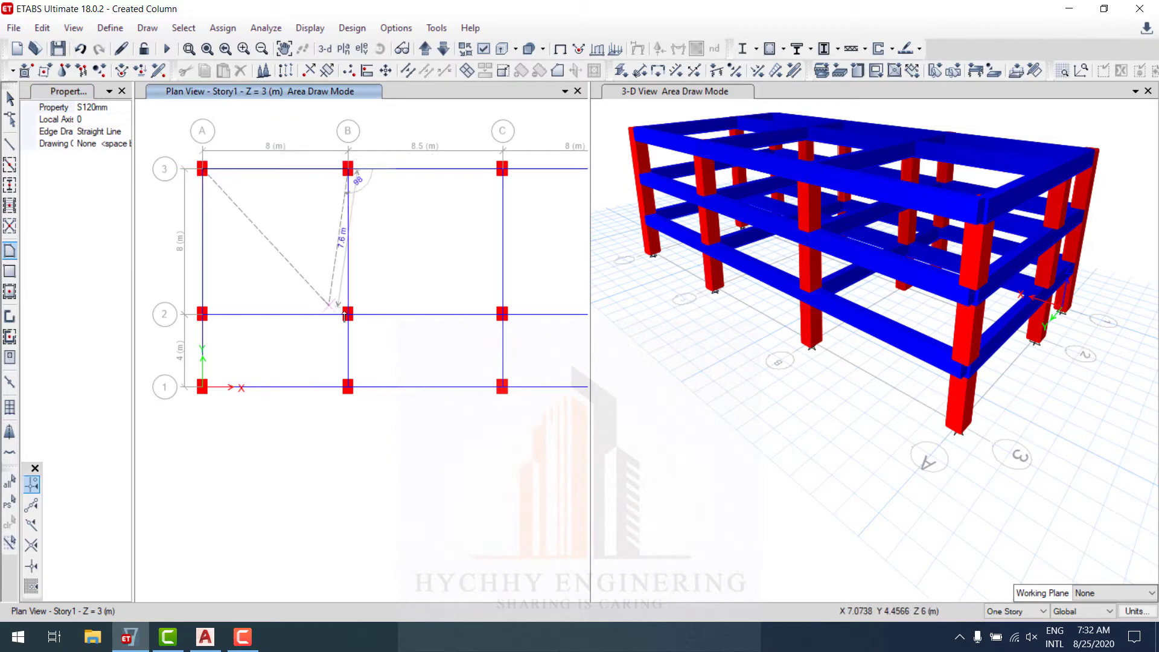
{"action": "left_click", "coordinate": [347, 315]}
{"action": "key", "text": "Return"}
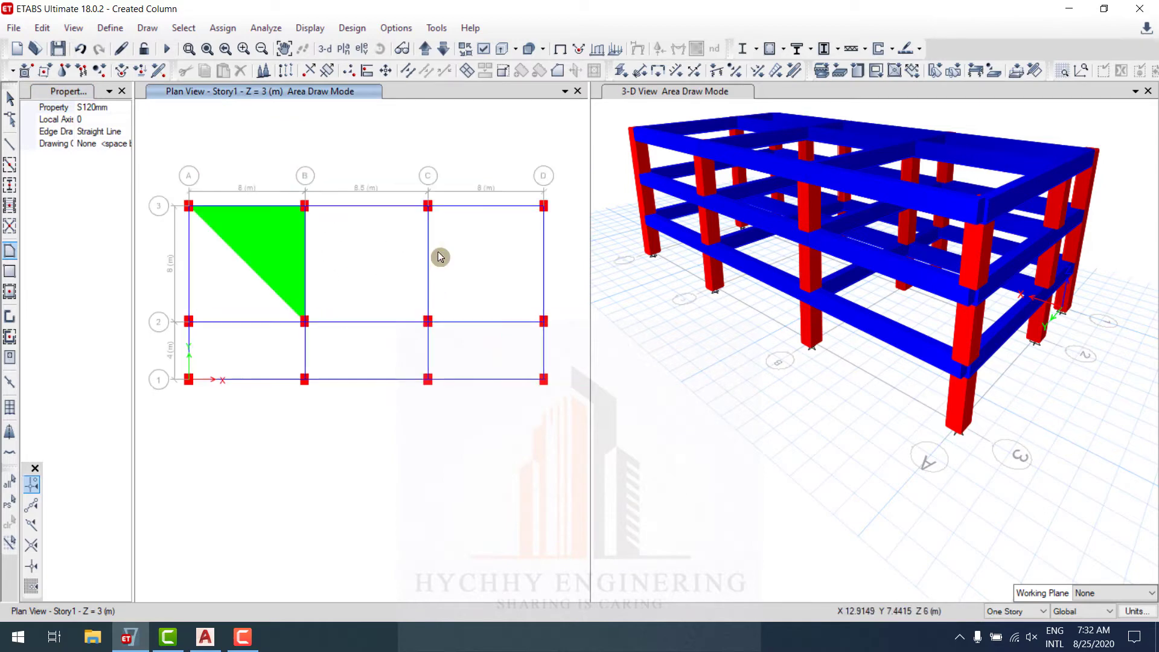
{"action": "scroll", "coordinate": [238, 277], "scroll_direction": "up", "scroll_amount": 3}
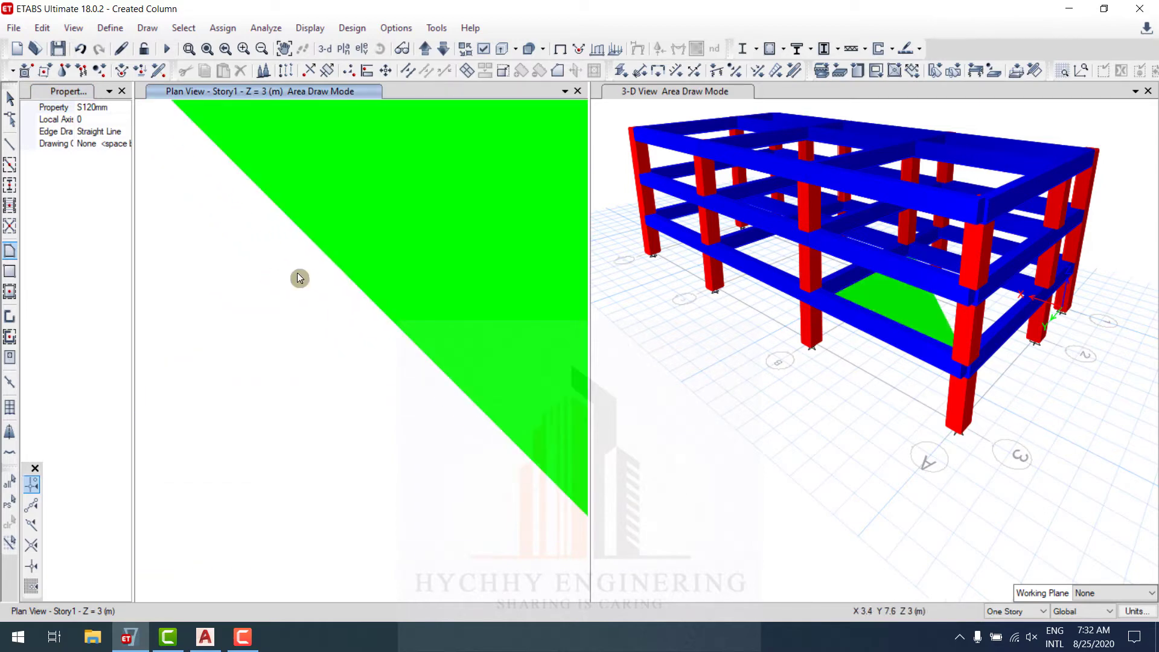
{"action": "scroll", "coordinate": [300, 276], "scroll_direction": "down", "scroll_amount": 3}
{"action": "key", "text": "Escape"}
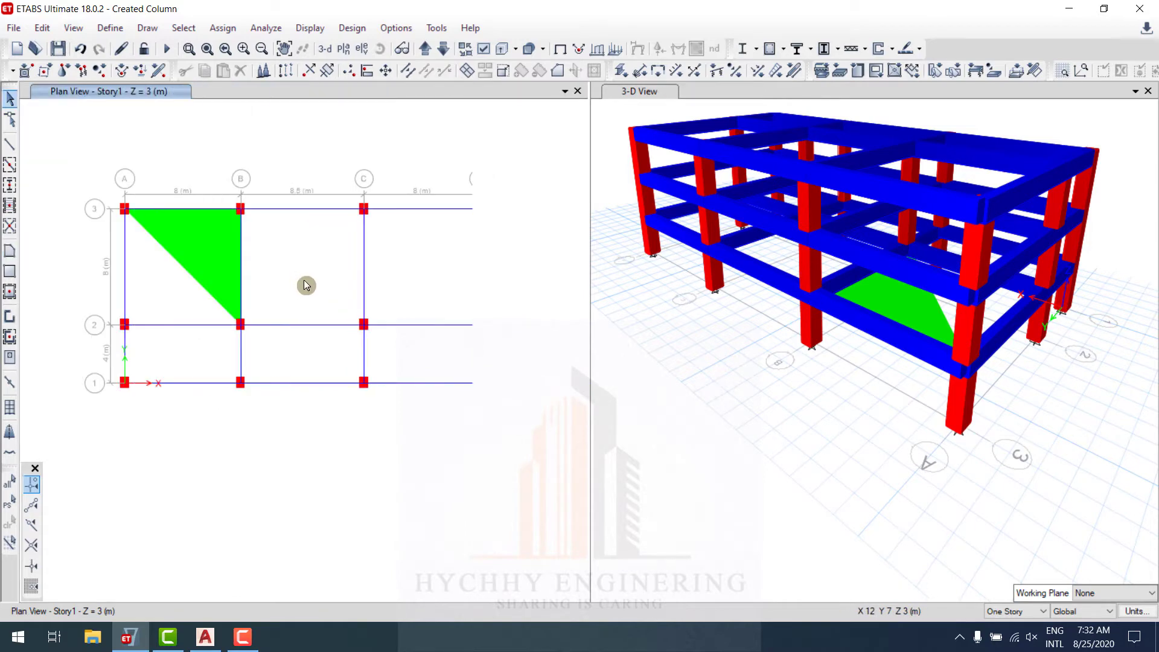
{"action": "left_click", "coordinate": [233, 279]}
{"action": "key", "text": "Delete"}
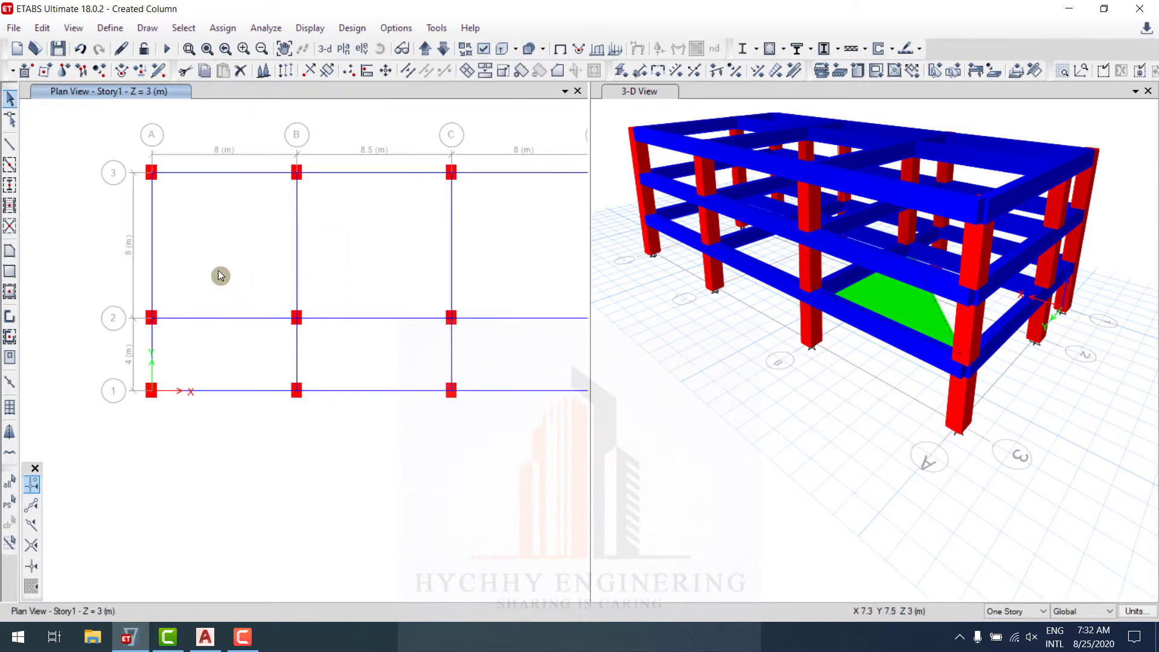
- Draw the S120mm slab through corners A3, B3, B2 and A2
{"action": "left_click", "coordinate": [10, 251]}
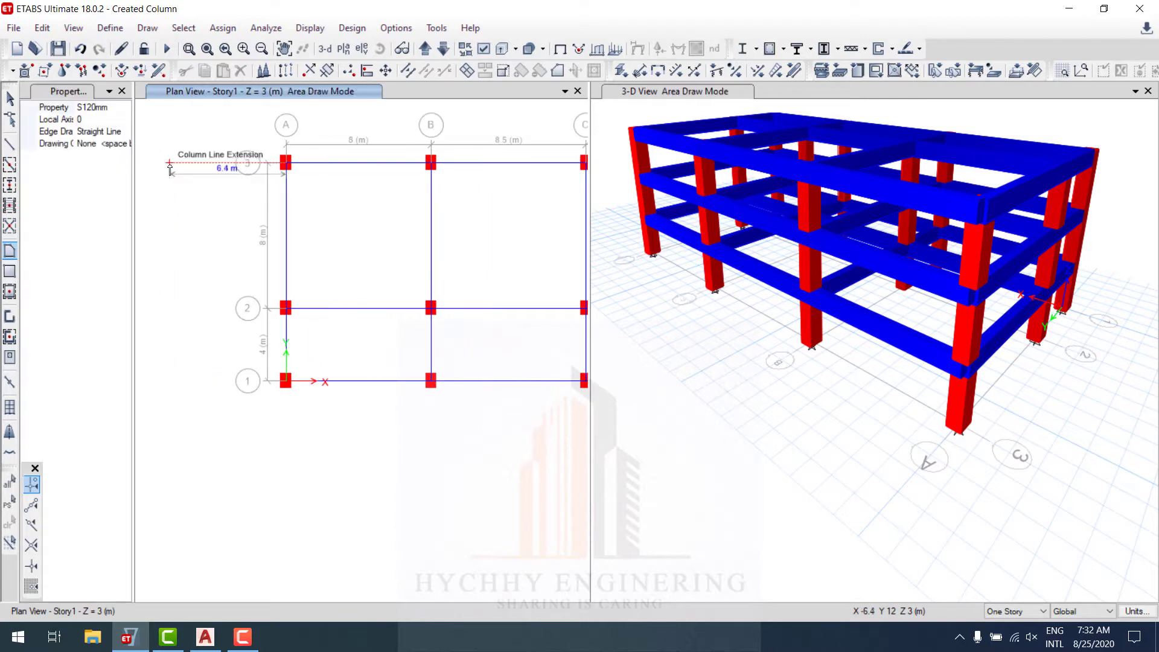
{"action": "left_click", "coordinate": [286, 162]}
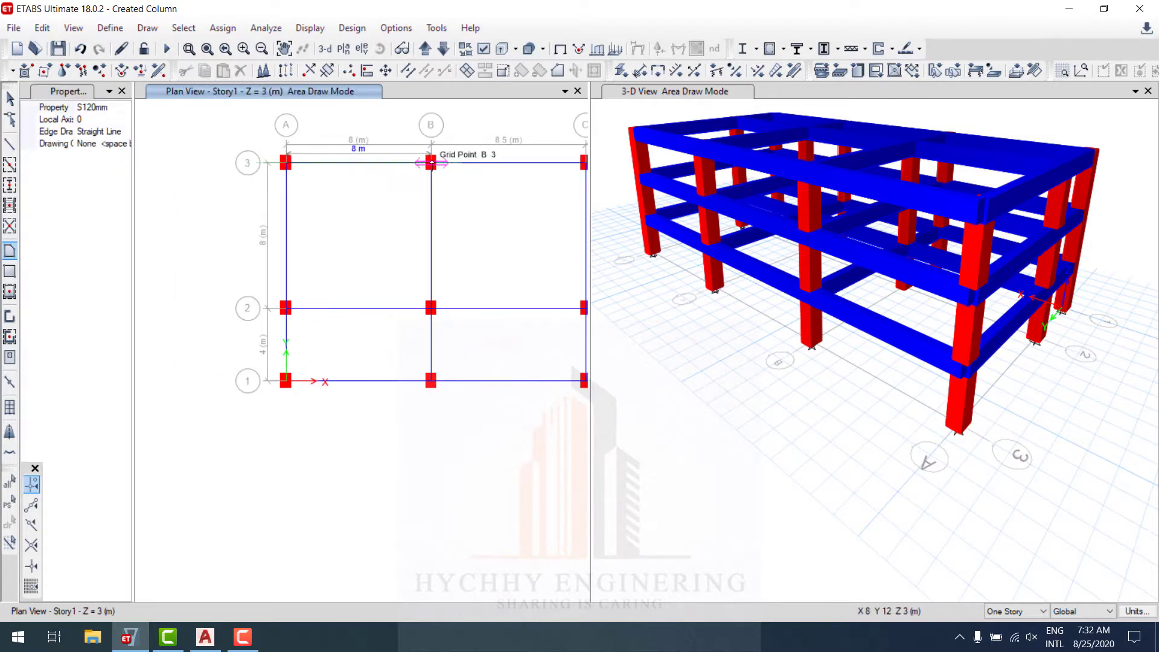
{"action": "left_click", "coordinate": [431, 162]}
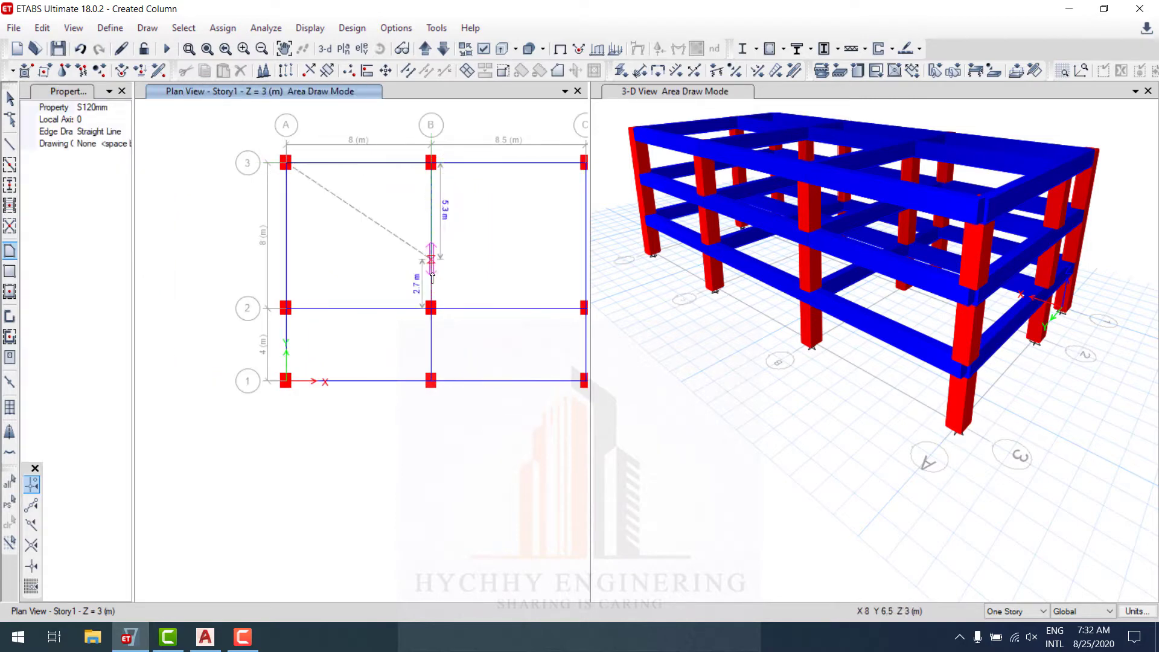
{"action": "left_click", "coordinate": [431, 308]}
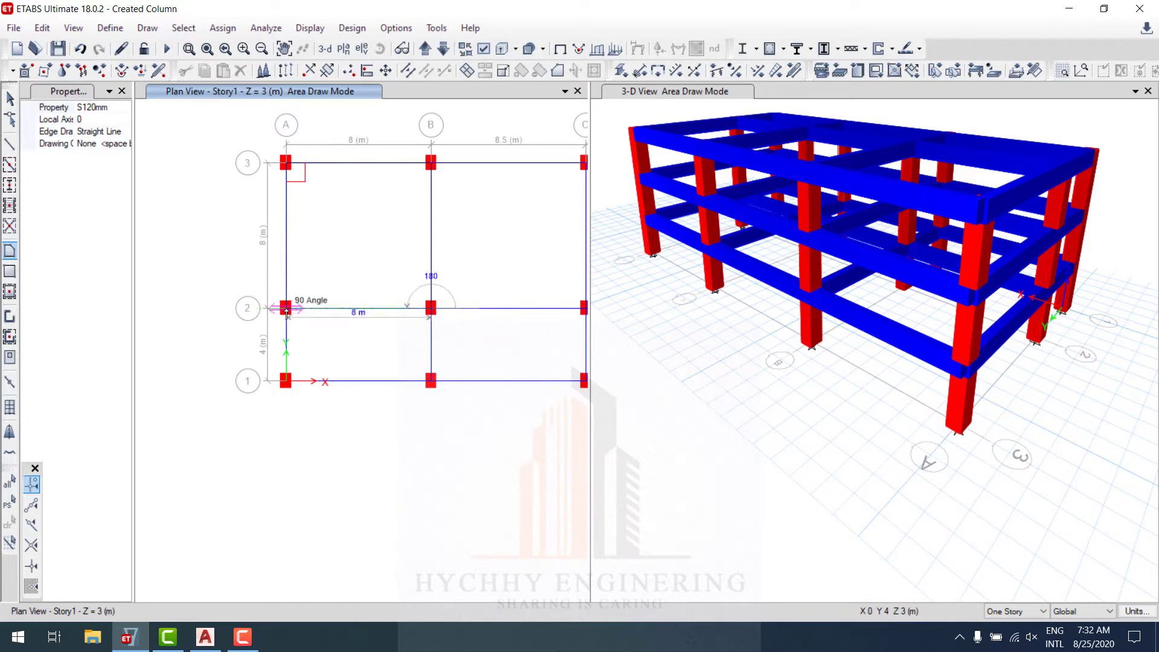
{"action": "left_click", "coordinate": [285, 308]}
{"action": "key", "text": "Return"}
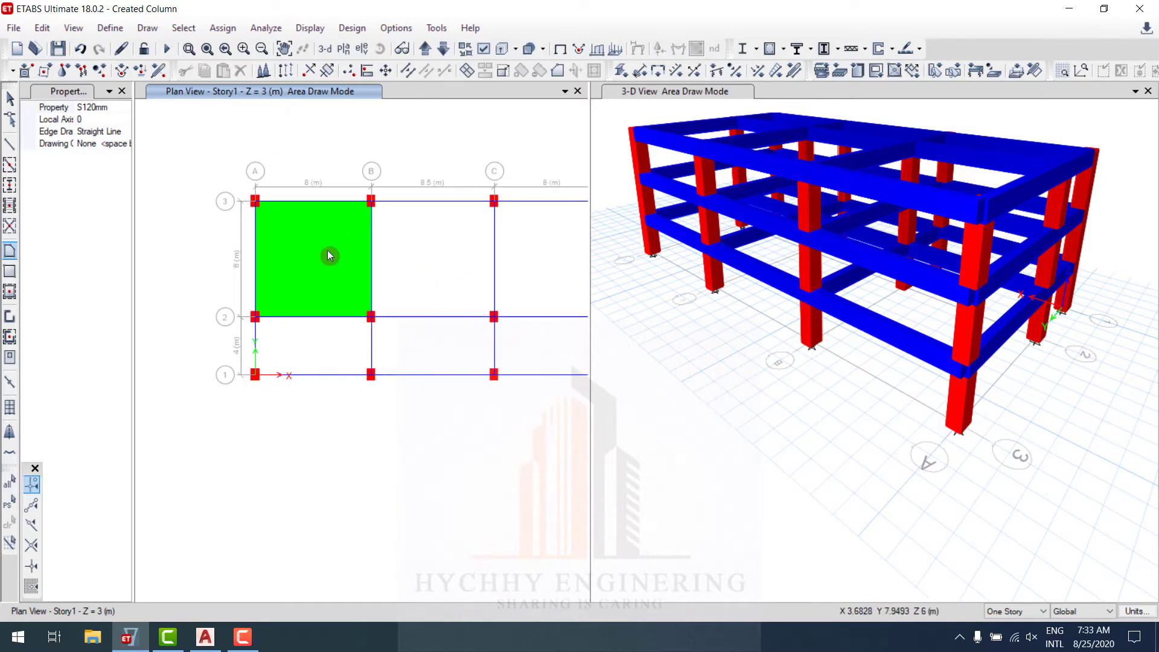
{"action": "middle_click_drag", "start_coordinate": [306, 269], "coordinate": [279, 208]}
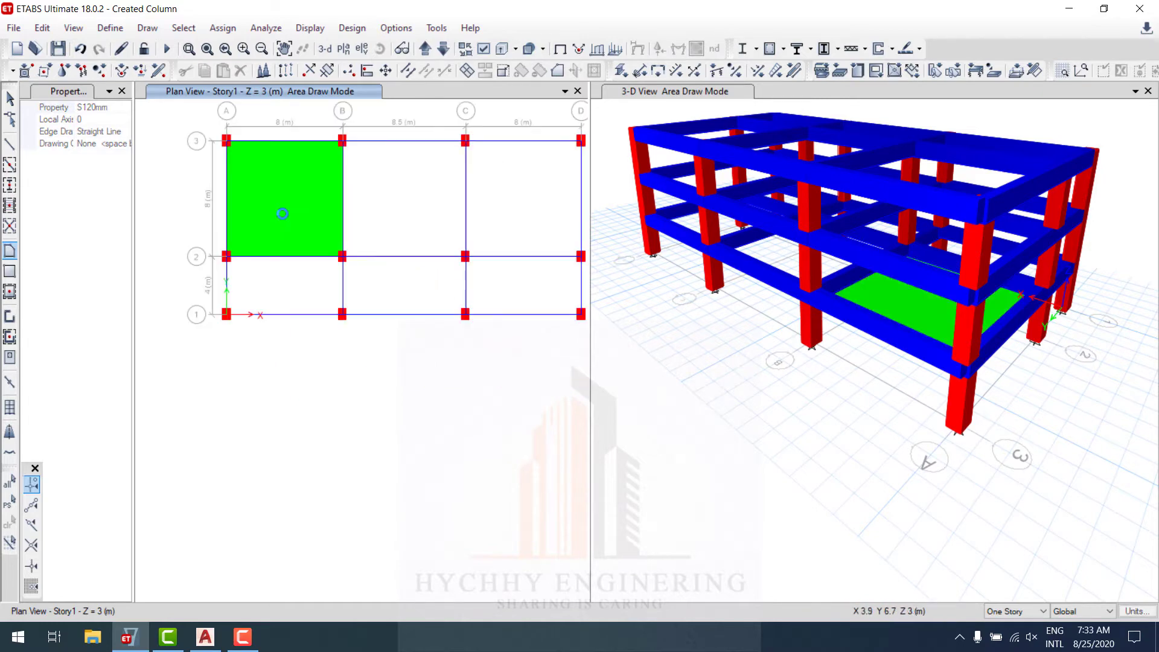
- Outline the A1–B2 bay slab via A2, B1 and A1, then orbit the 3-D view to check it
{"action": "left_click", "coordinate": [227, 254]}
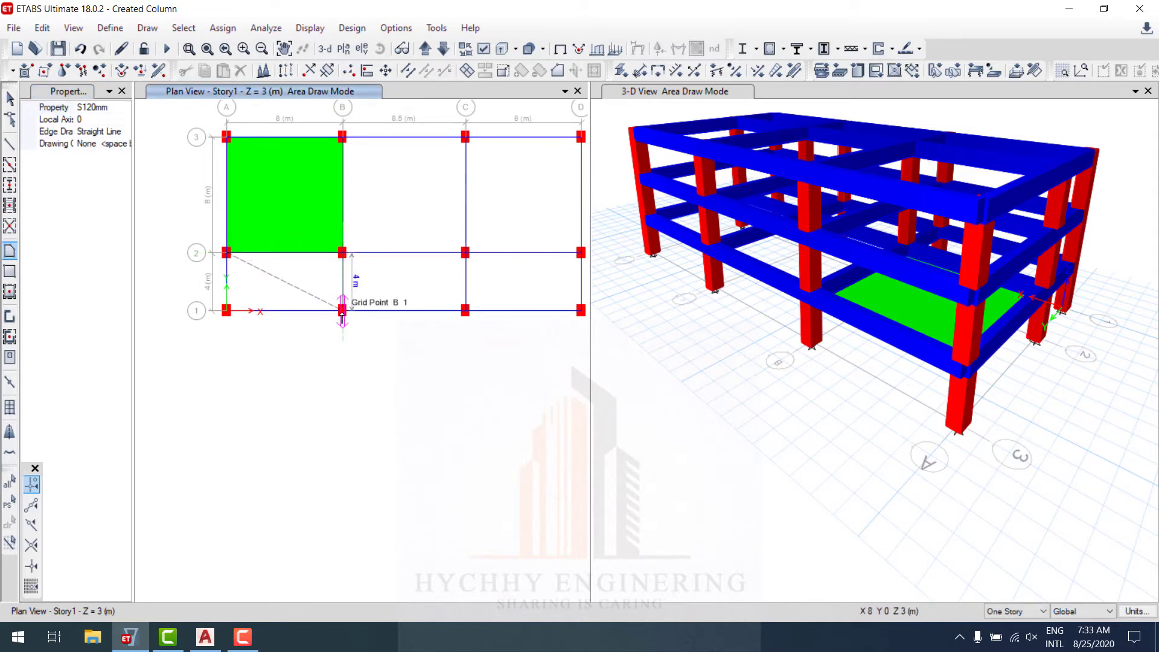
{"action": "left_click", "coordinate": [343, 311]}
{"action": "left_click", "coordinate": [228, 312]}
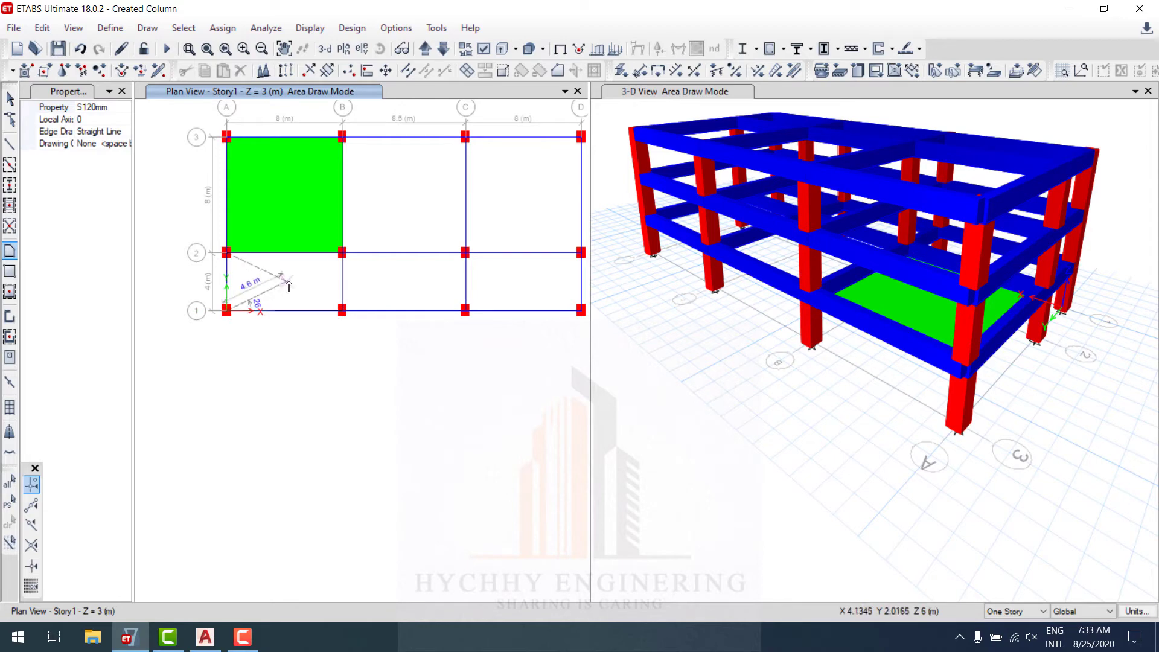
{"action": "key", "text": "Return"}
{"action": "middle_click_drag", "start_coordinate": [404, 282], "coordinate": [327, 280]}
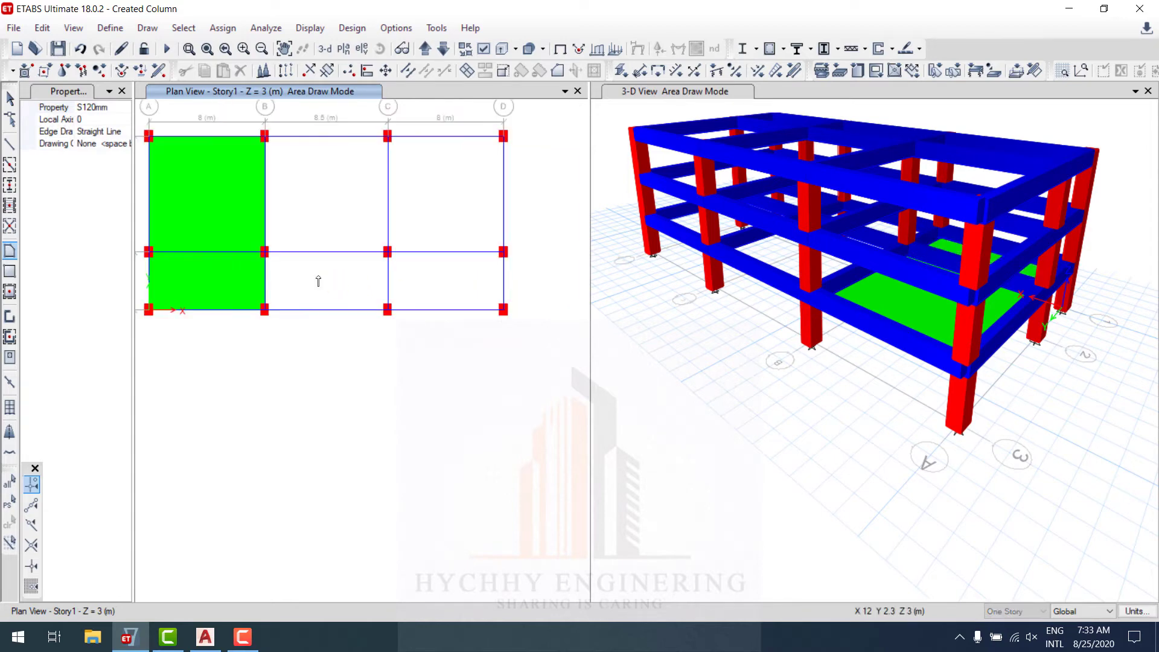
{"action": "middle_click_drag", "start_coordinate": [931, 376], "coordinate": [972, 258], "text": "shift"}
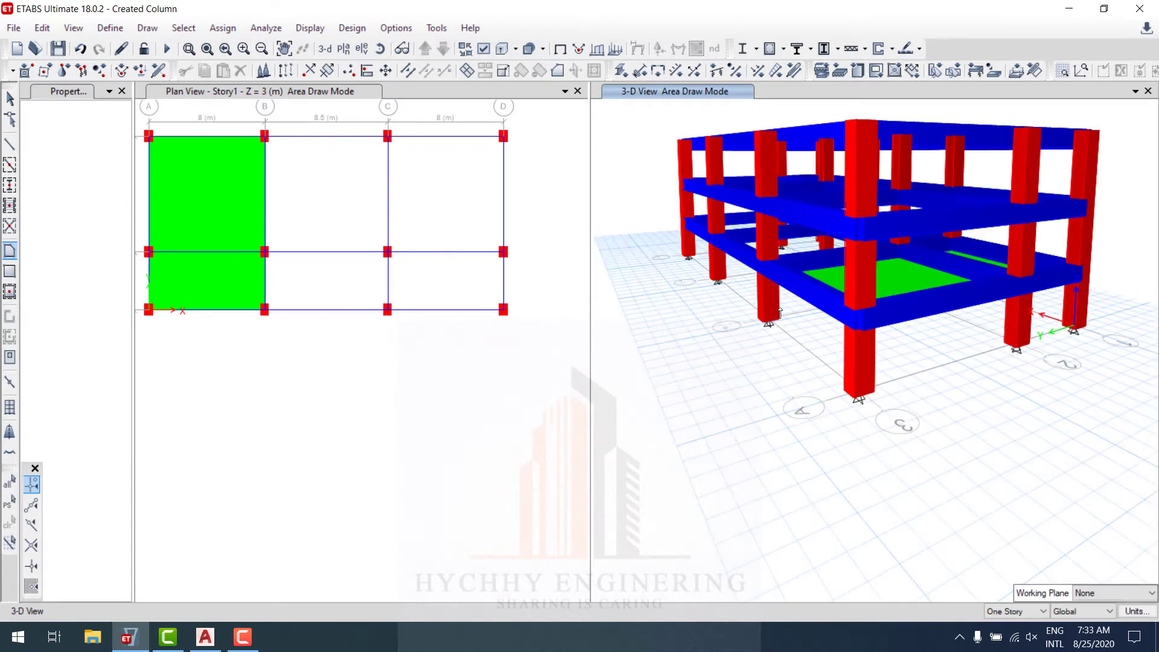
{"action": "middle_click_drag", "start_coordinate": [781, 312], "coordinate": [926, 330], "text": "shift"}
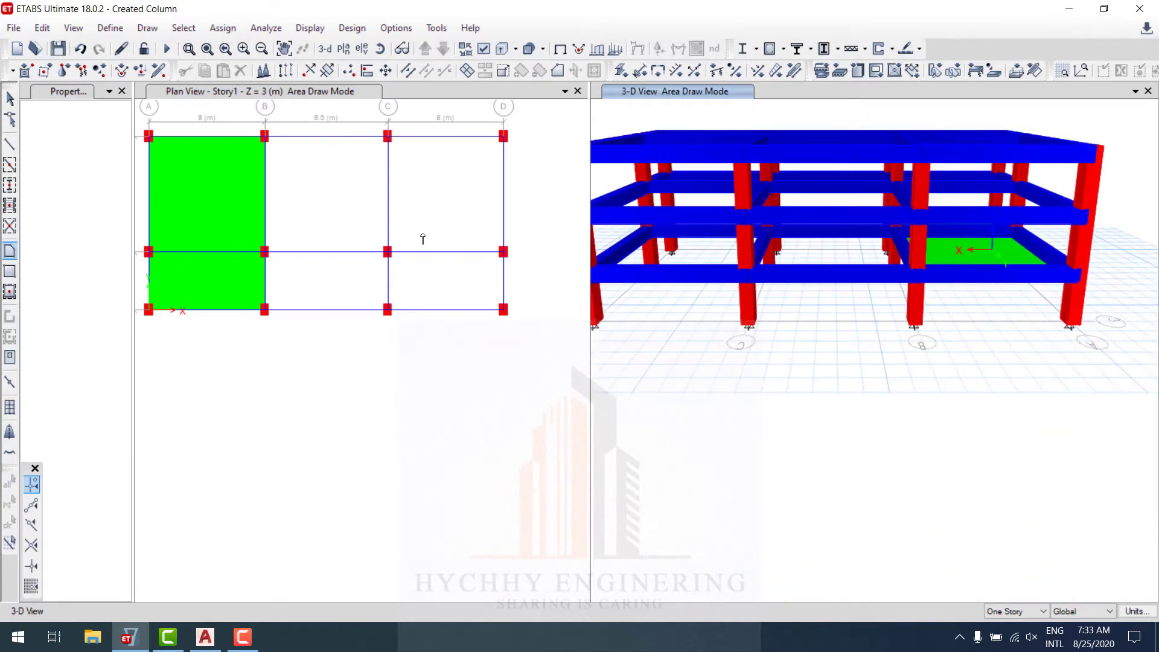
{"action": "left_click", "coordinate": [11, 273]}
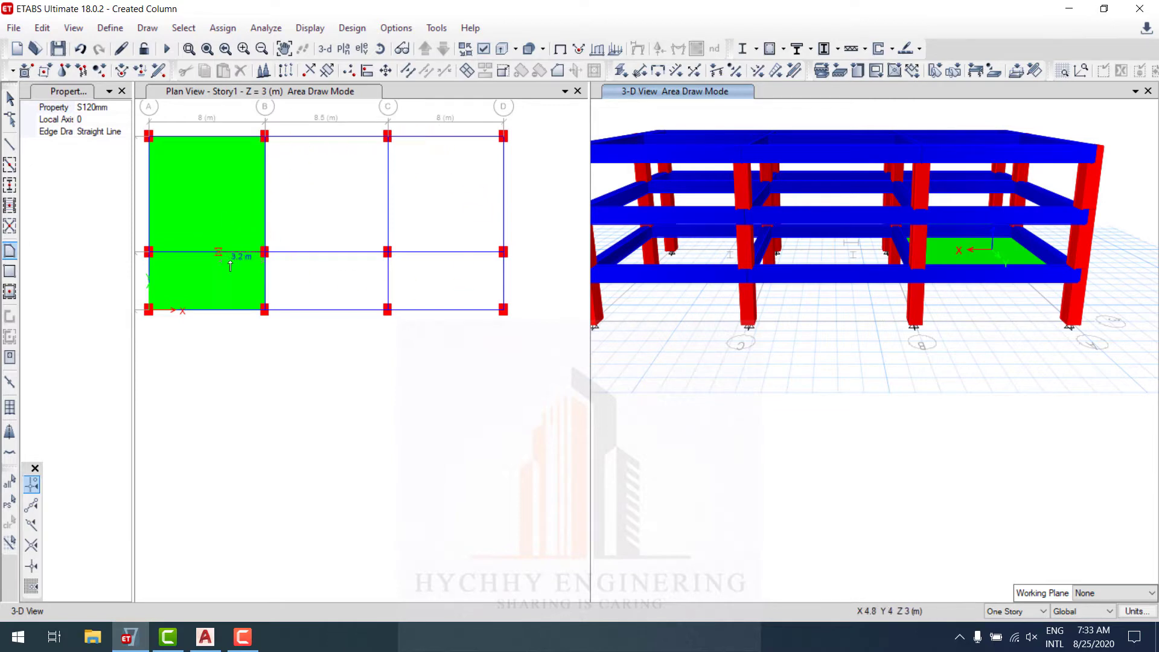
- Draw one rectangular S120mm slab from grid B3 to D1 and exit draw mode
{"action": "left_click", "coordinate": [10, 271]}
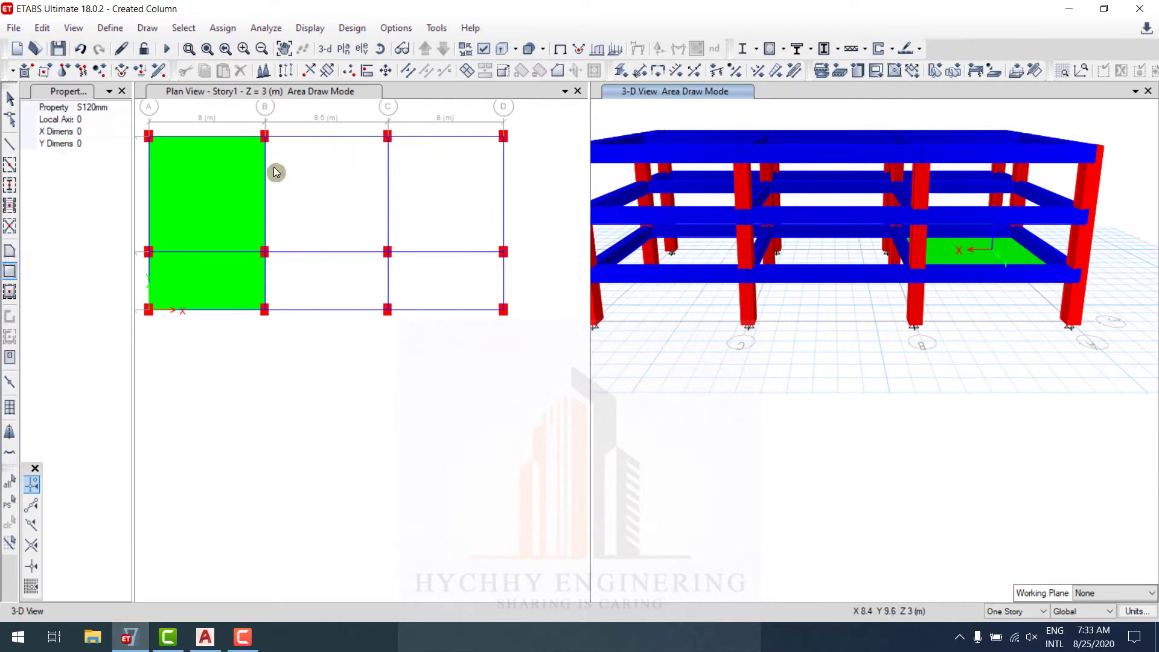
{"action": "left_click", "coordinate": [264, 137]}
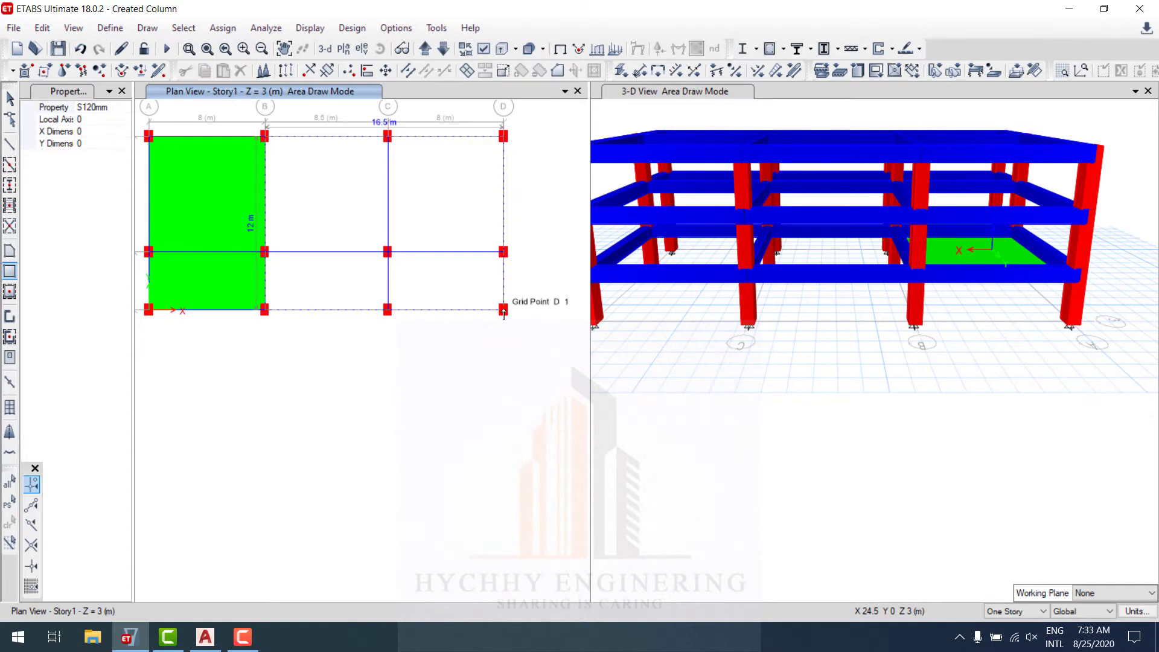
{"action": "left_click", "coordinate": [504, 312]}
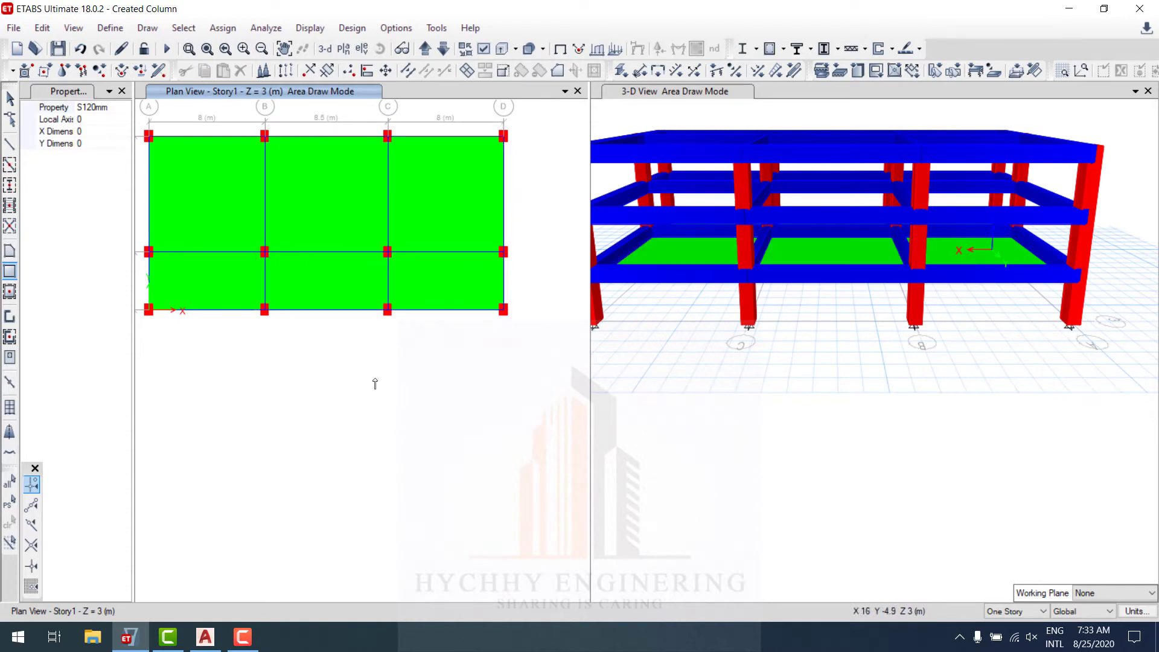
{"action": "left_click", "coordinate": [10, 99]}
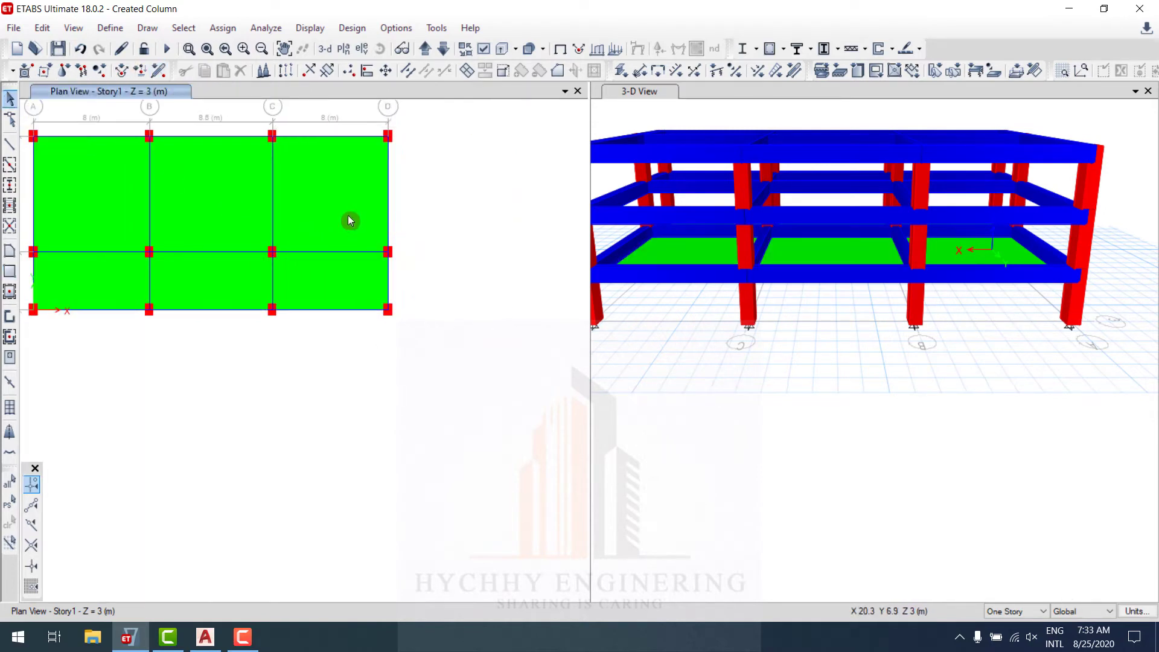
- Window-select the B–D slab area including its beams and joints, and open the Edit menu
{"action": "scroll", "coordinate": [351, 221], "scroll_direction": "up", "scroll_amount": 1}
{"action": "middle_click_drag", "start_coordinate": [358, 224], "coordinate": [408, 243]}
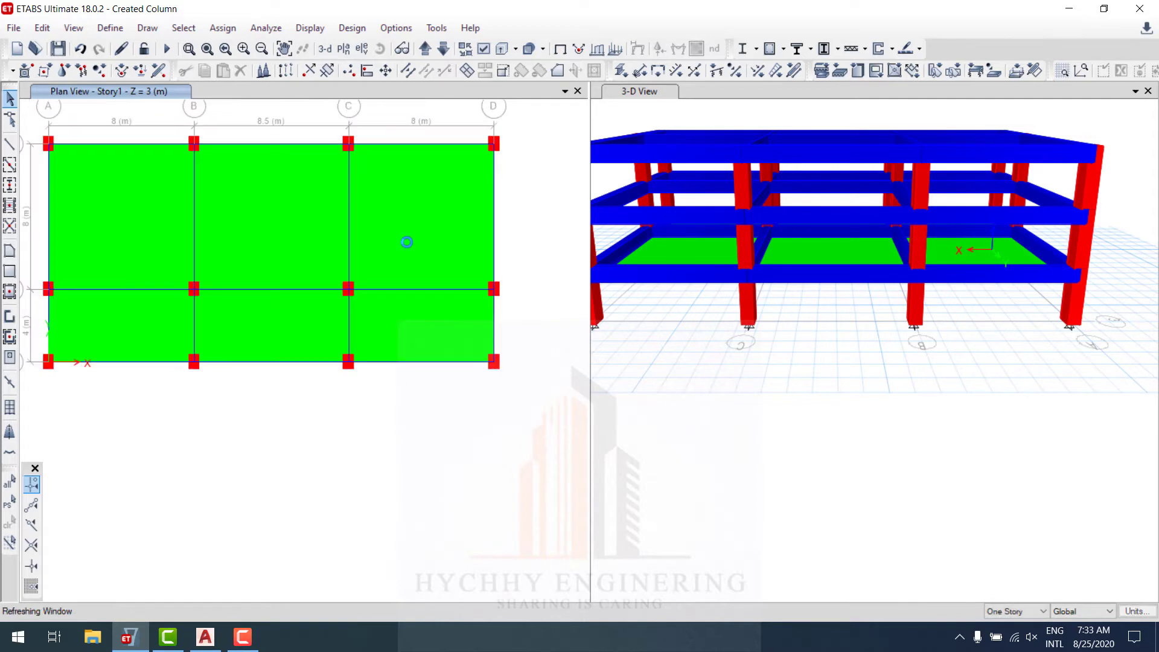
{"action": "left_click", "coordinate": [441, 230]}
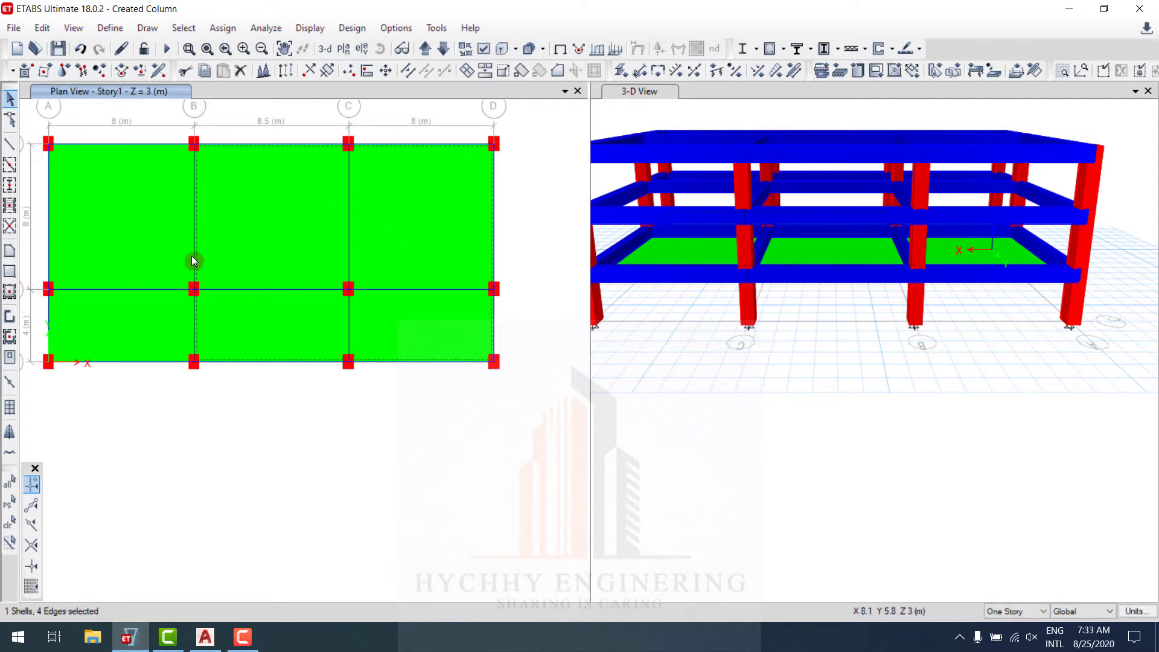
{"action": "key", "text": "Escape"}
{"action": "left_click", "coordinate": [138, 213]}
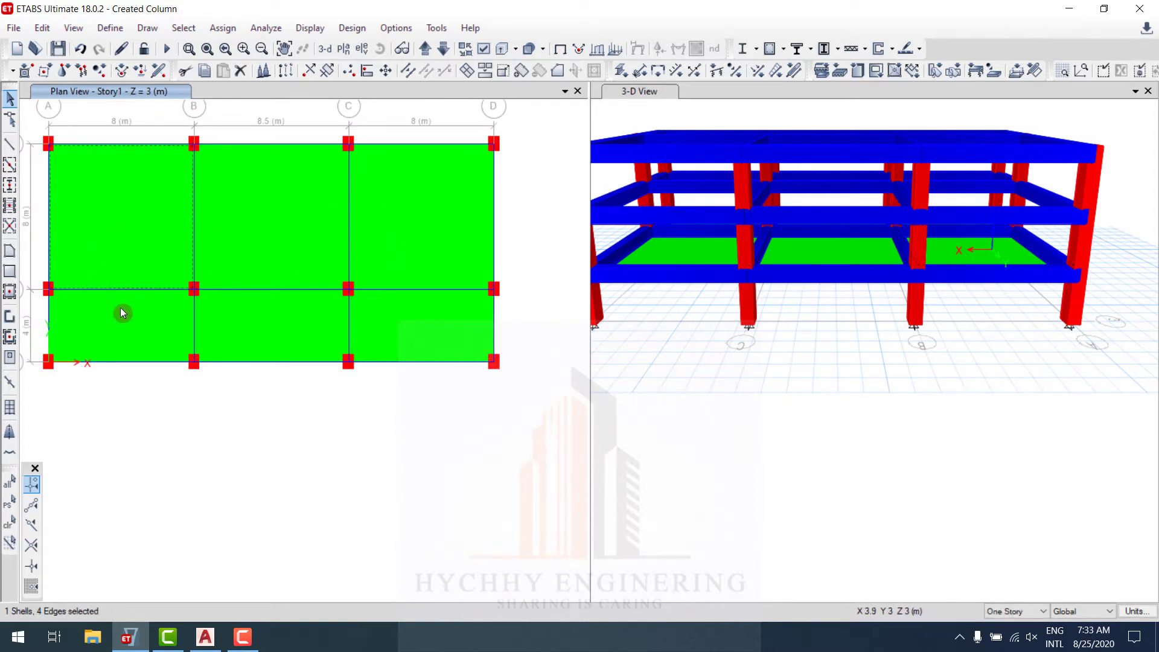
{"action": "left_click_drag", "start_coordinate": [164, 129], "coordinate": [516, 384]}
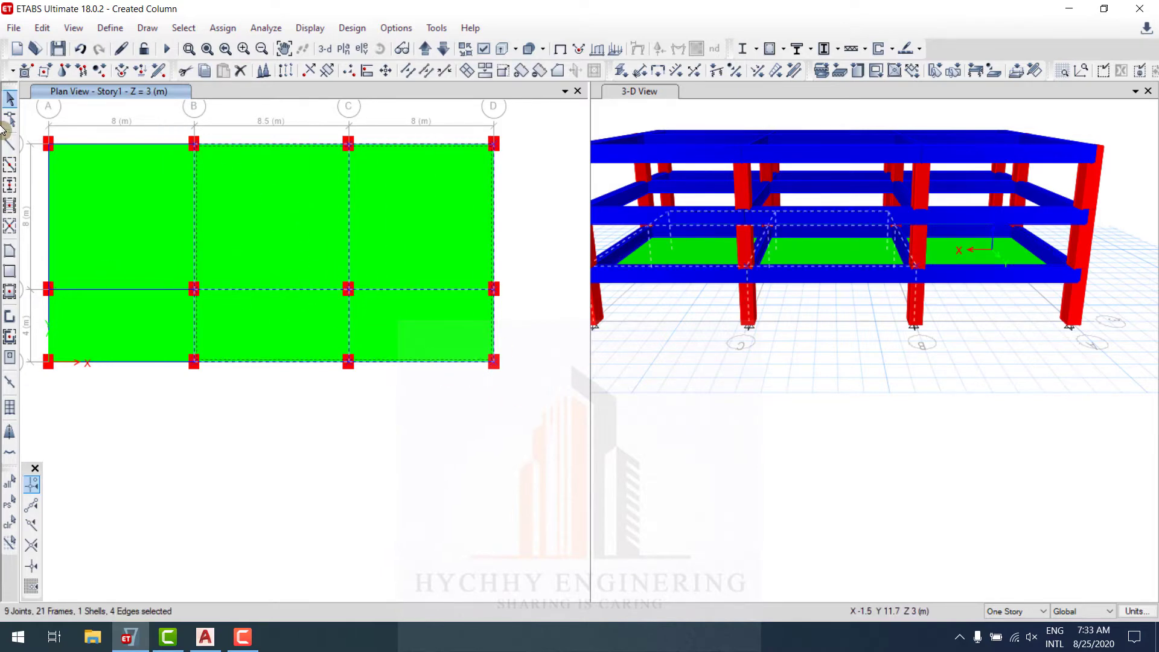
{"action": "left_click", "coordinate": [70, 28]}
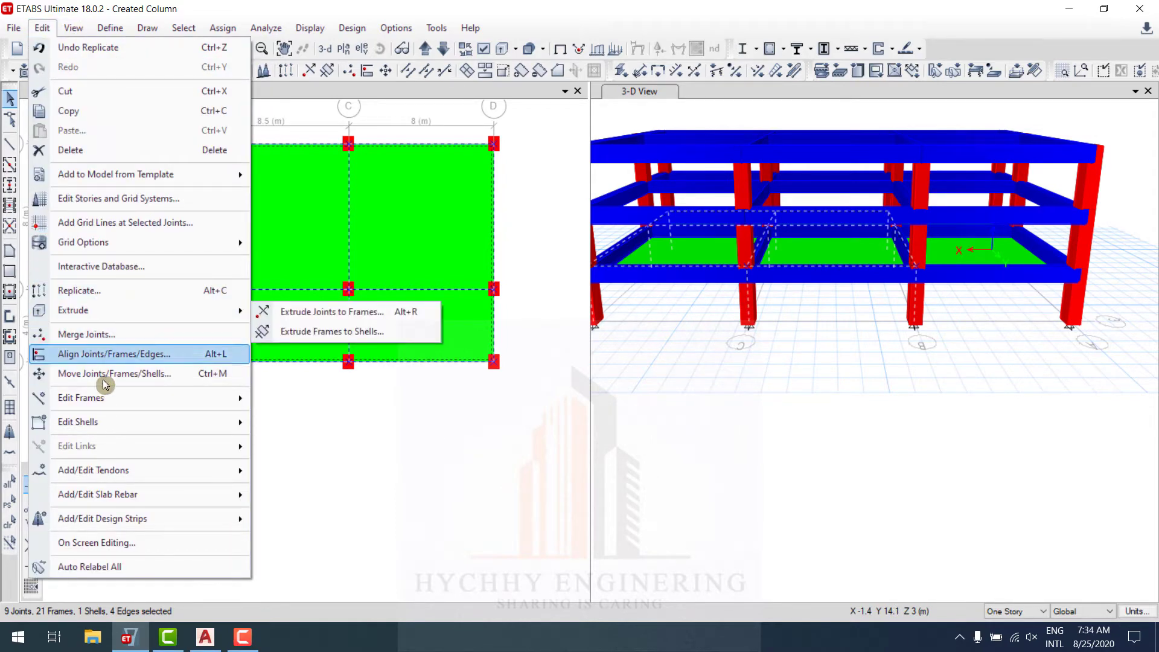
- Divide the selected slab at selected frame intersections only, with Intersections with Visible Grids unchecked
{"action": "mouse_move", "coordinate": [173, 424]}
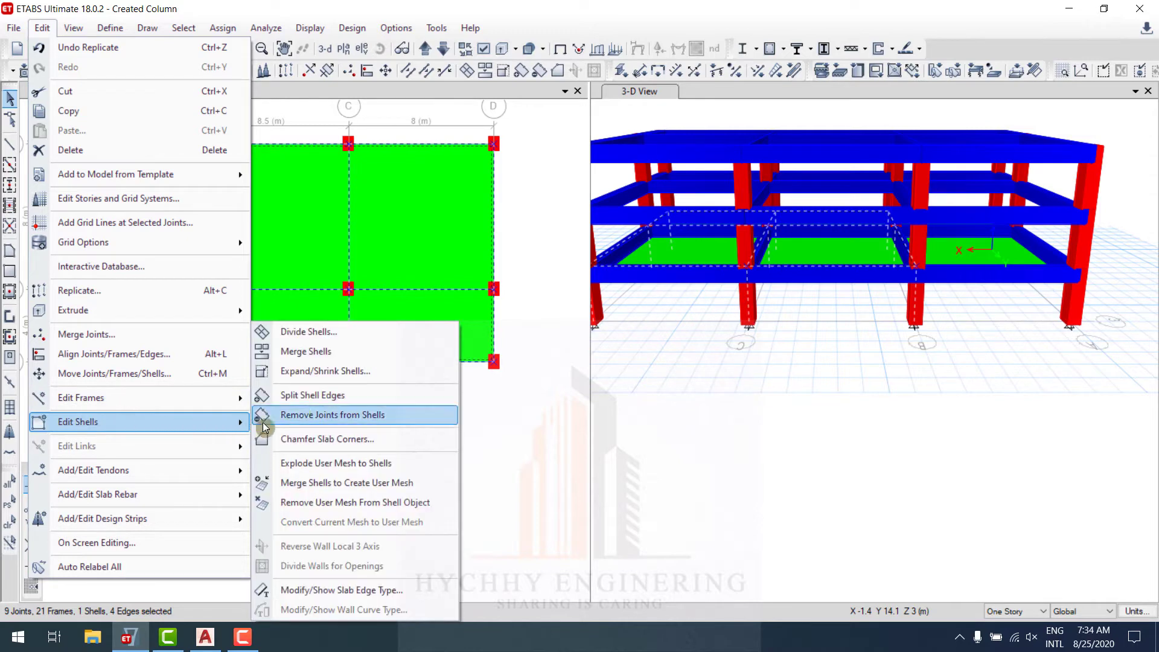
{"action": "left_click", "coordinate": [329, 332]}
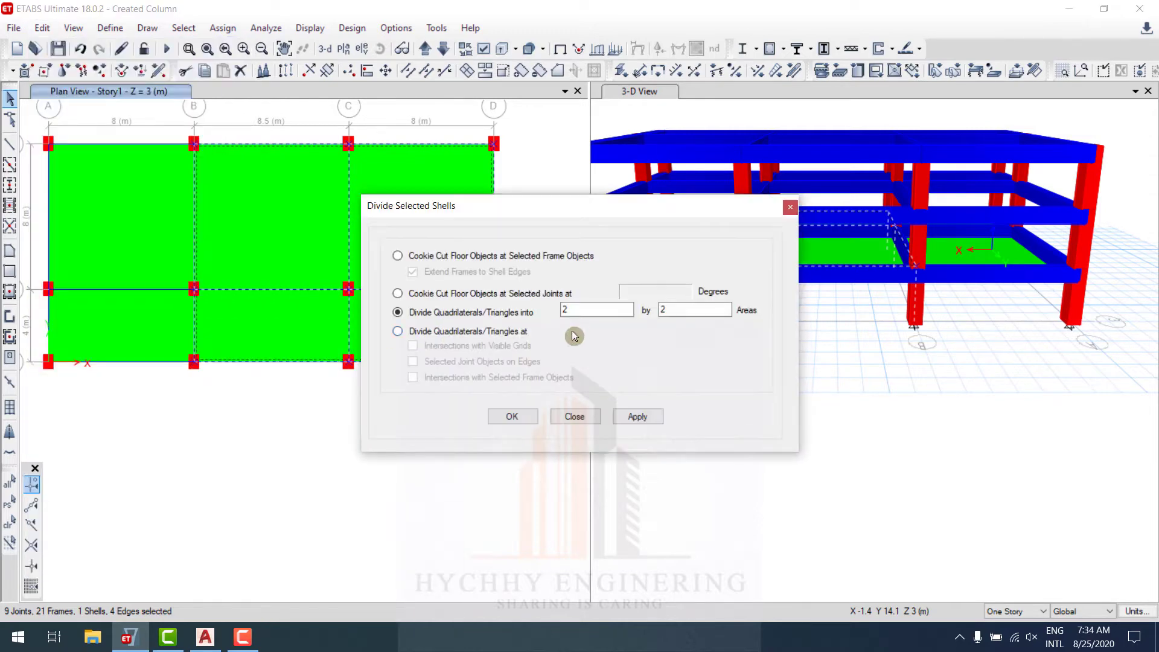
{"action": "left_click", "coordinate": [447, 334]}
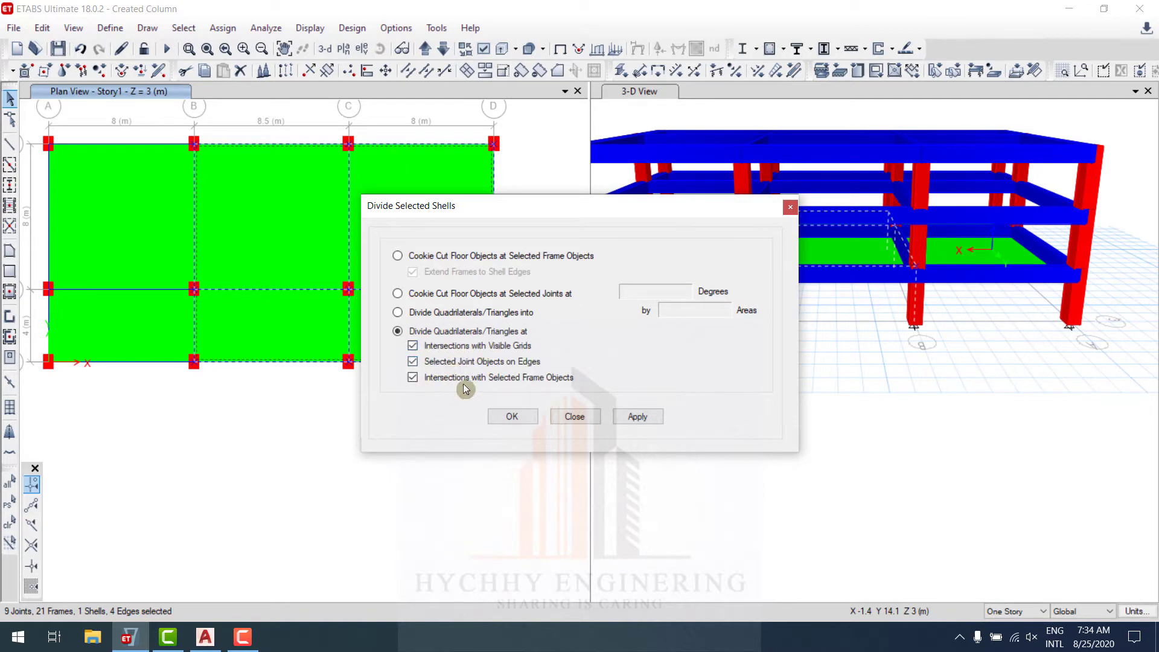
{"action": "left_click", "coordinate": [413, 347]}
{"action": "left_click", "coordinate": [640, 417]}
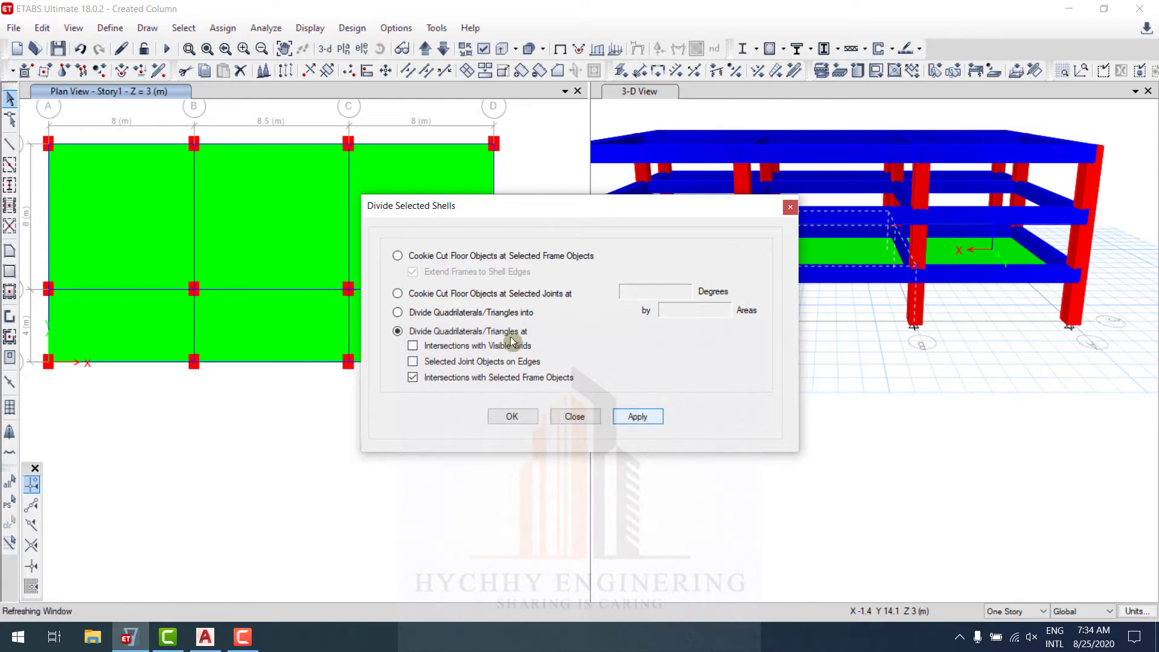
{"action": "left_click", "coordinate": [791, 207]}
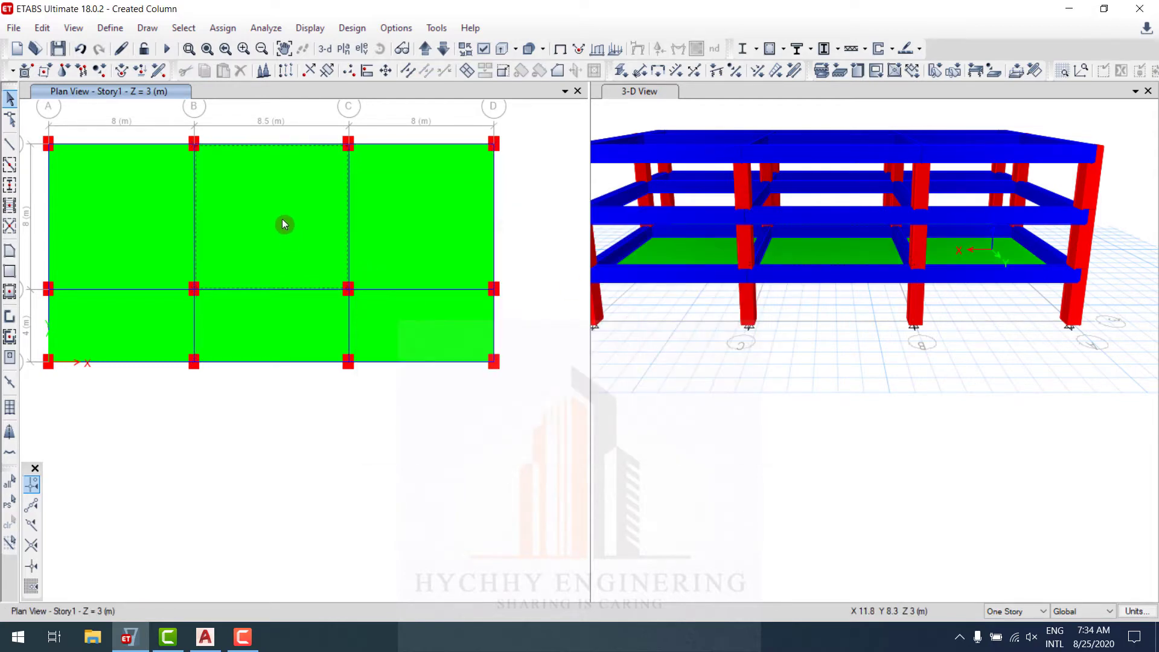
- Select the upper and lower A–B bay slab panels and delete them
{"action": "left_click", "coordinate": [445, 236]}
{"action": "left_click", "coordinate": [429, 340]}
{"action": "left_click", "coordinate": [296, 330]}
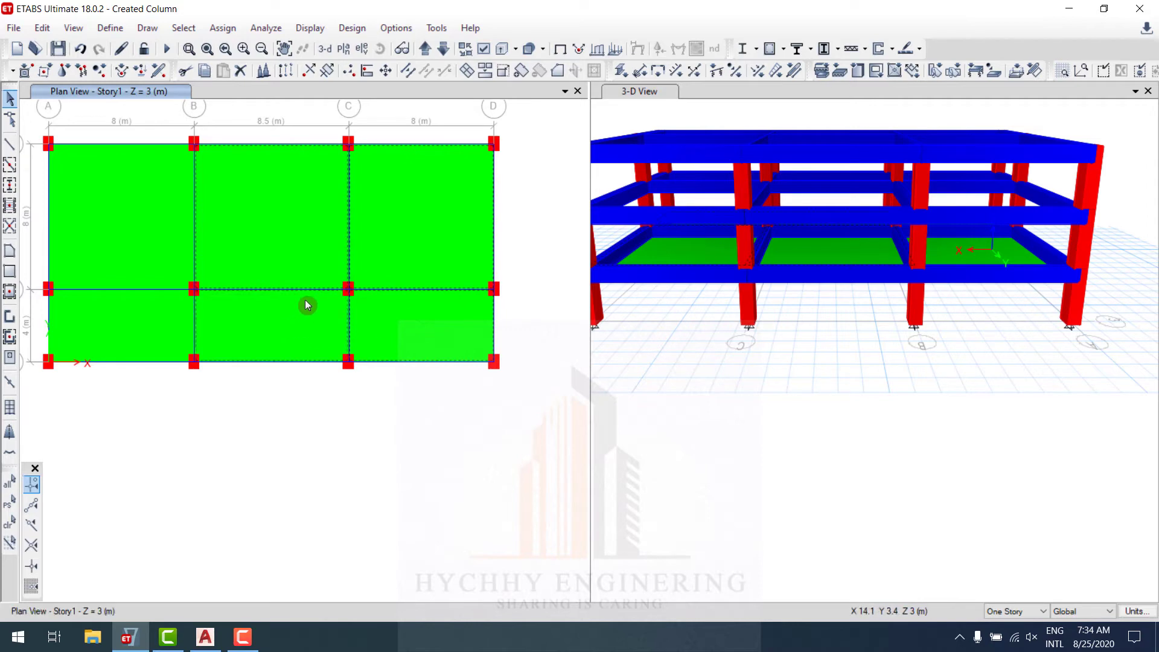
{"action": "middle_click_drag", "start_coordinate": [245, 272], "coordinate": [300, 275]}
{"action": "left_click", "coordinate": [189, 327]}
{"action": "left_click", "coordinate": [193, 244]}
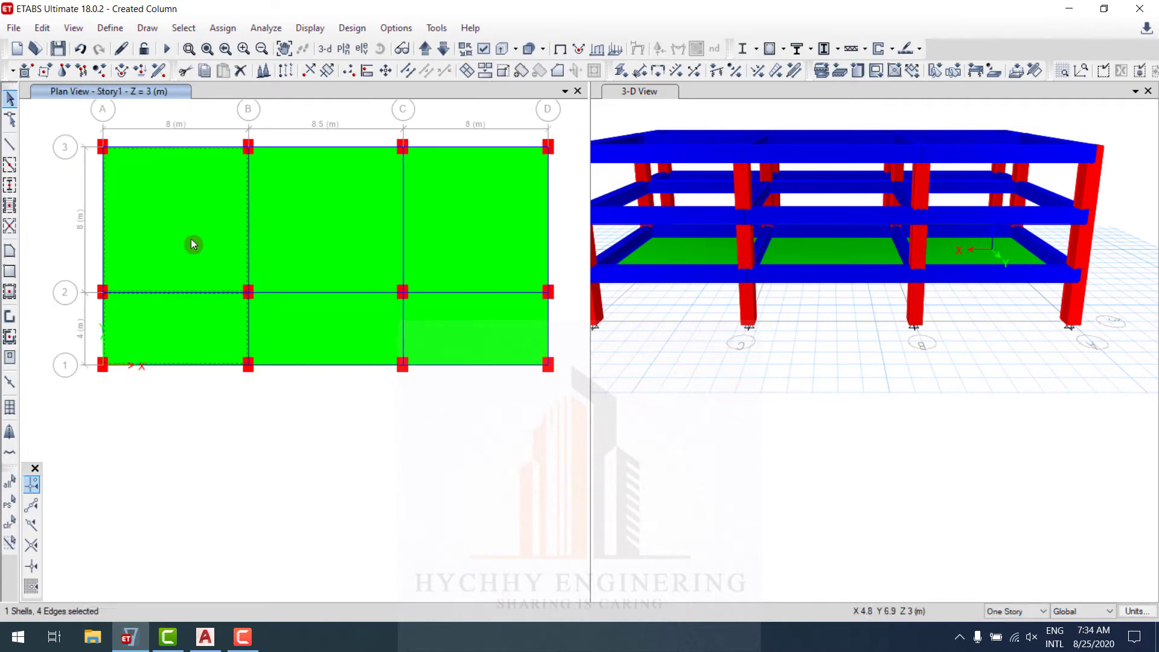
{"action": "left_click", "coordinate": [223, 304]}
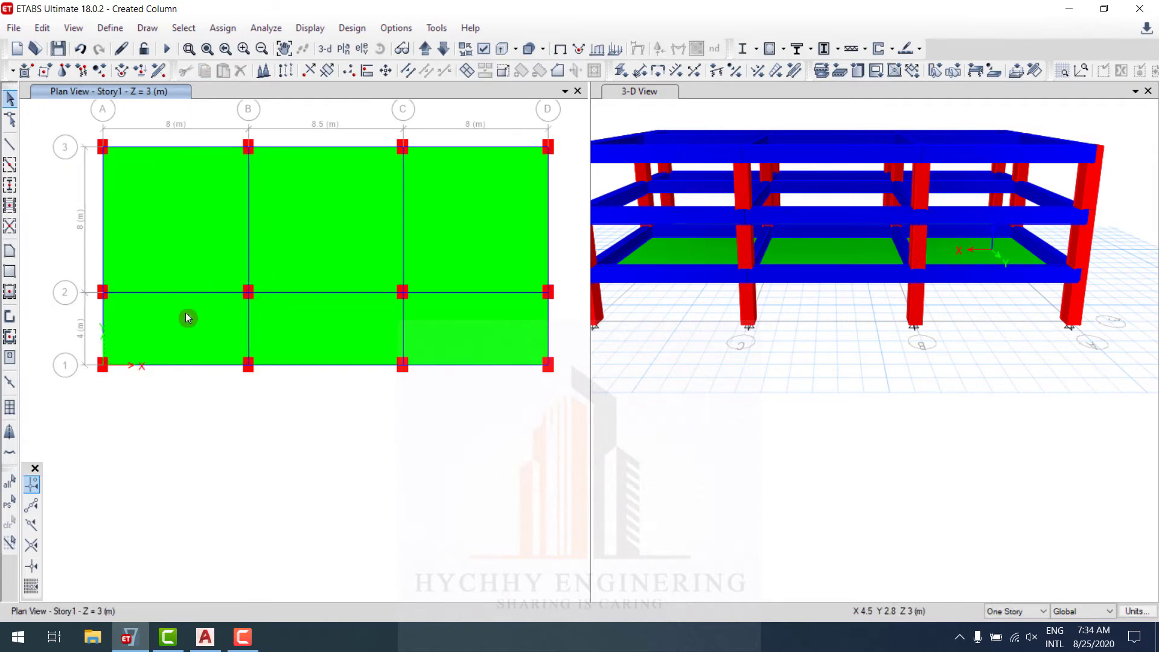
{"action": "left_click", "coordinate": [197, 244]}
{"action": "key", "text": "Delete"}
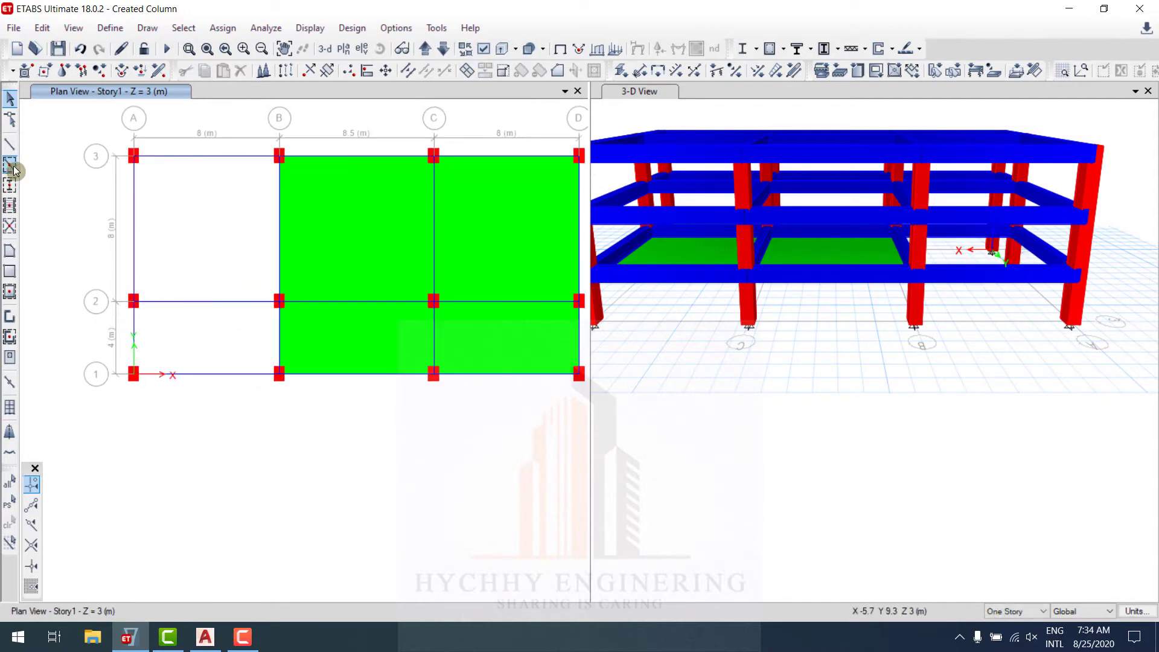
- Draw an S120mm slab through joints A3, B3, B1 and A1, then exit drawing
{"action": "left_click", "coordinate": [10, 250]}
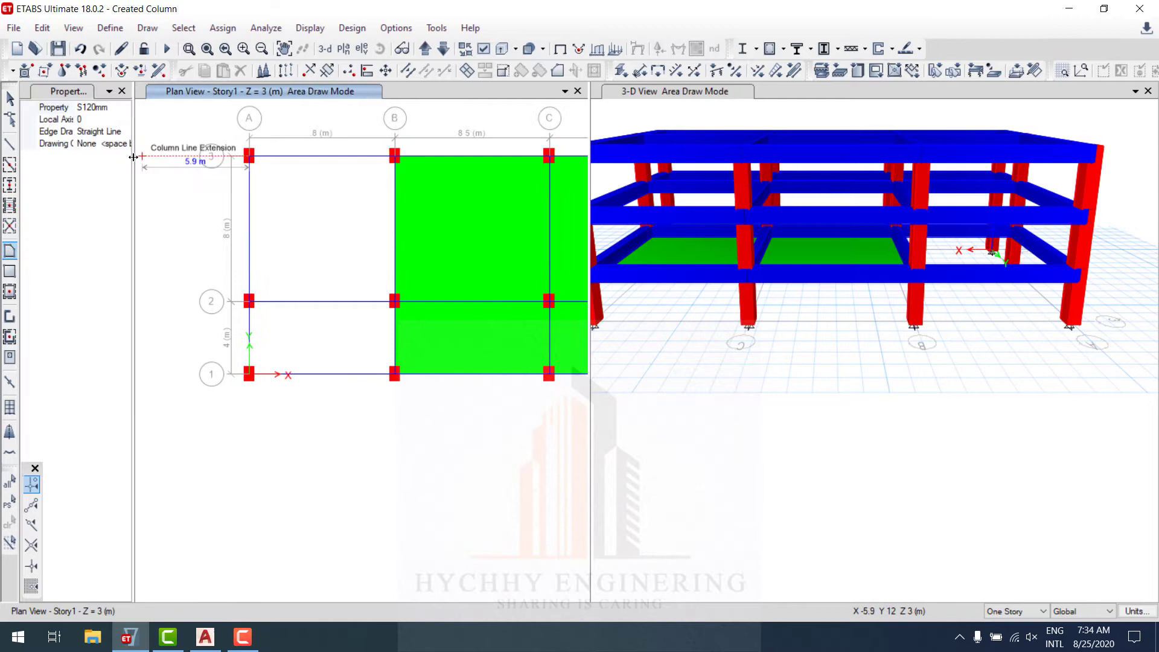
{"action": "left_click", "coordinate": [249, 156]}
{"action": "left_click", "coordinate": [395, 157]}
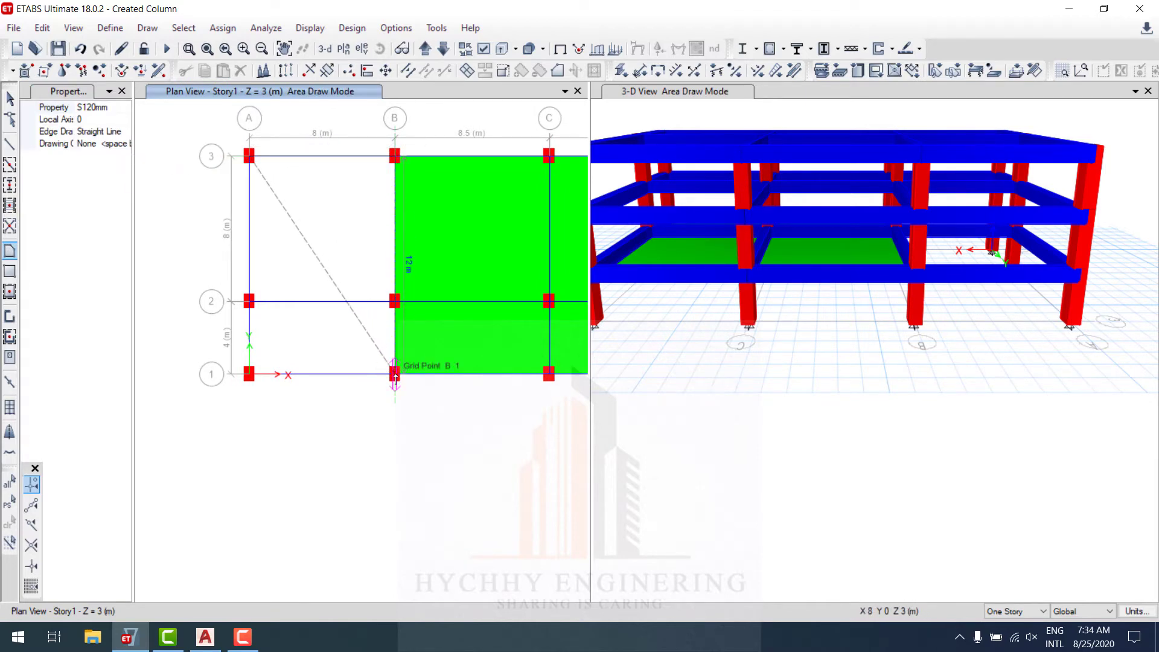
{"action": "left_click", "coordinate": [395, 375]}
{"action": "left_click", "coordinate": [249, 375]}
{"action": "key", "text": "Return"}
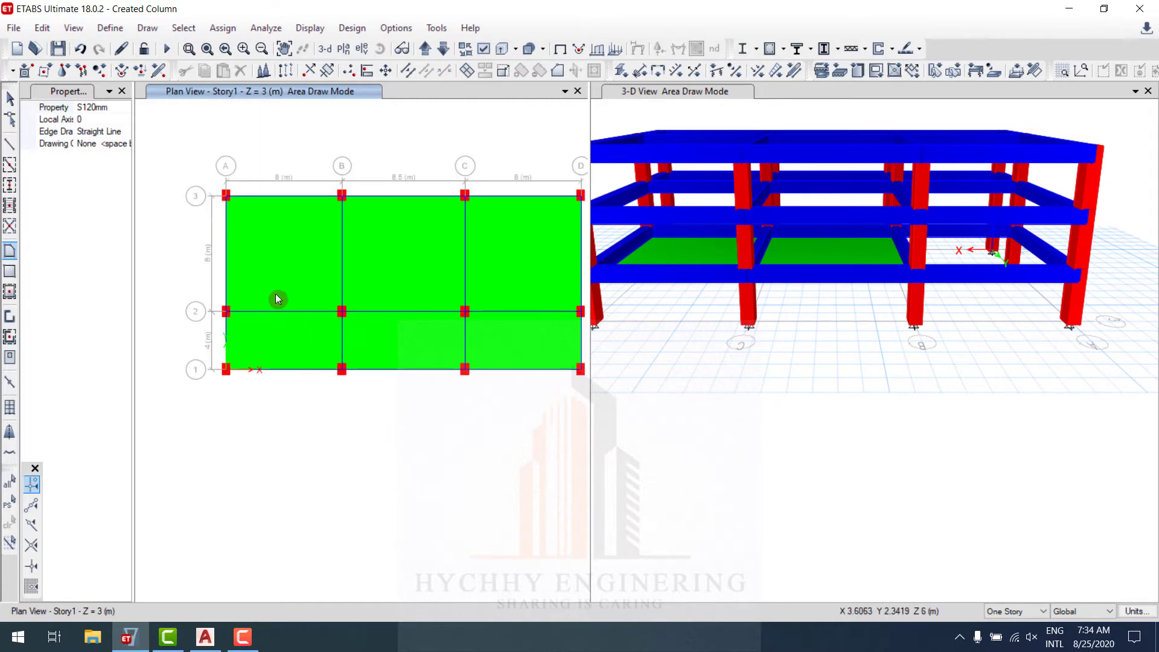
{"action": "key", "text": "Escape"}
{"action": "middle_click_drag", "start_coordinate": [250, 245], "coordinate": [312, 244]}
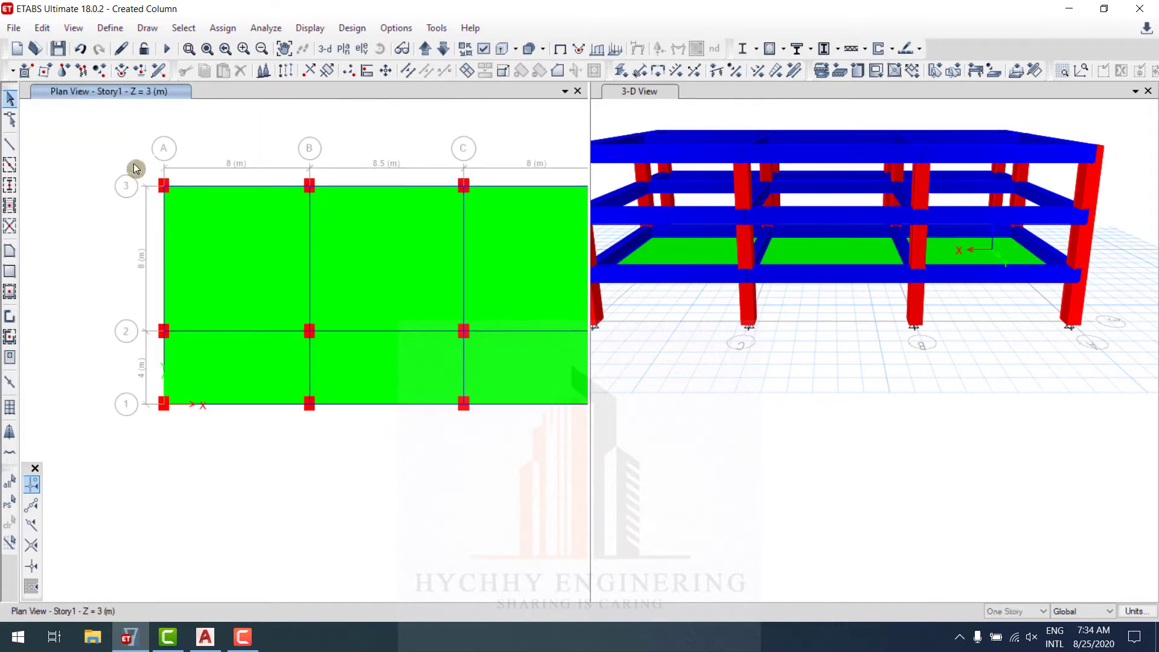
- Window-select the A–B slab with its beams and divide it at the selected frame objects
{"action": "left_click_drag", "start_coordinate": [134, 171], "coordinate": [326, 427]}
{"action": "key", "text": "Escape"}
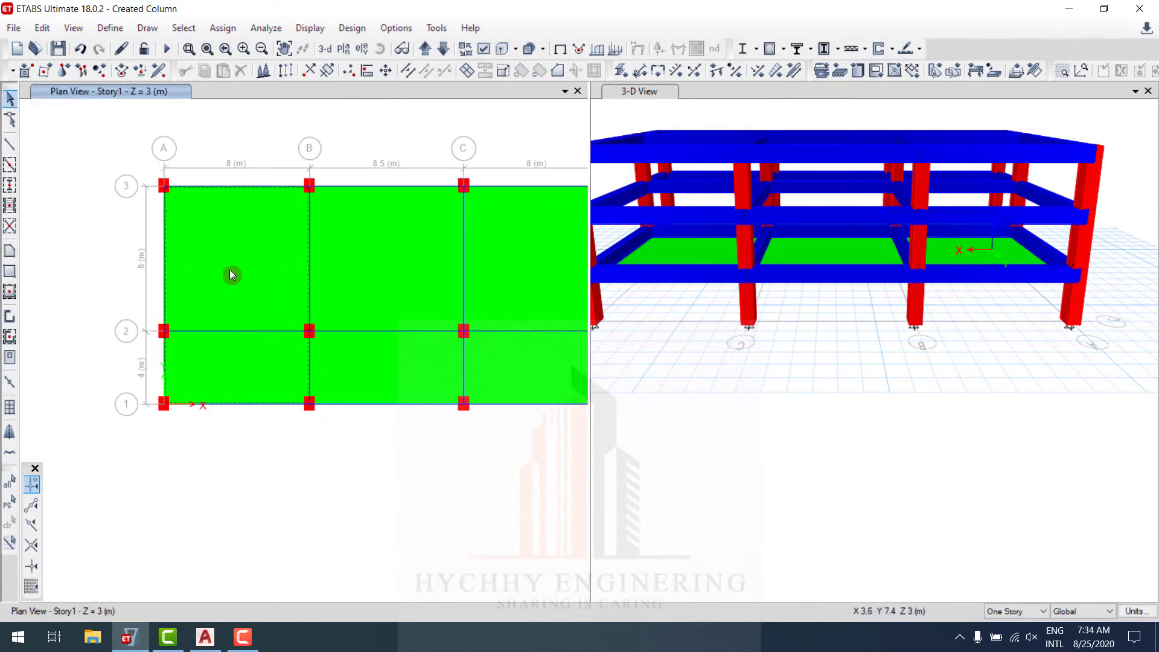
{"action": "left_click", "coordinate": [232, 276]}
{"action": "left_click", "coordinate": [222, 363]}
{"action": "left_click_drag", "start_coordinate": [109, 151], "coordinate": [320, 400]}
{"action": "left_click", "coordinate": [42, 28]}
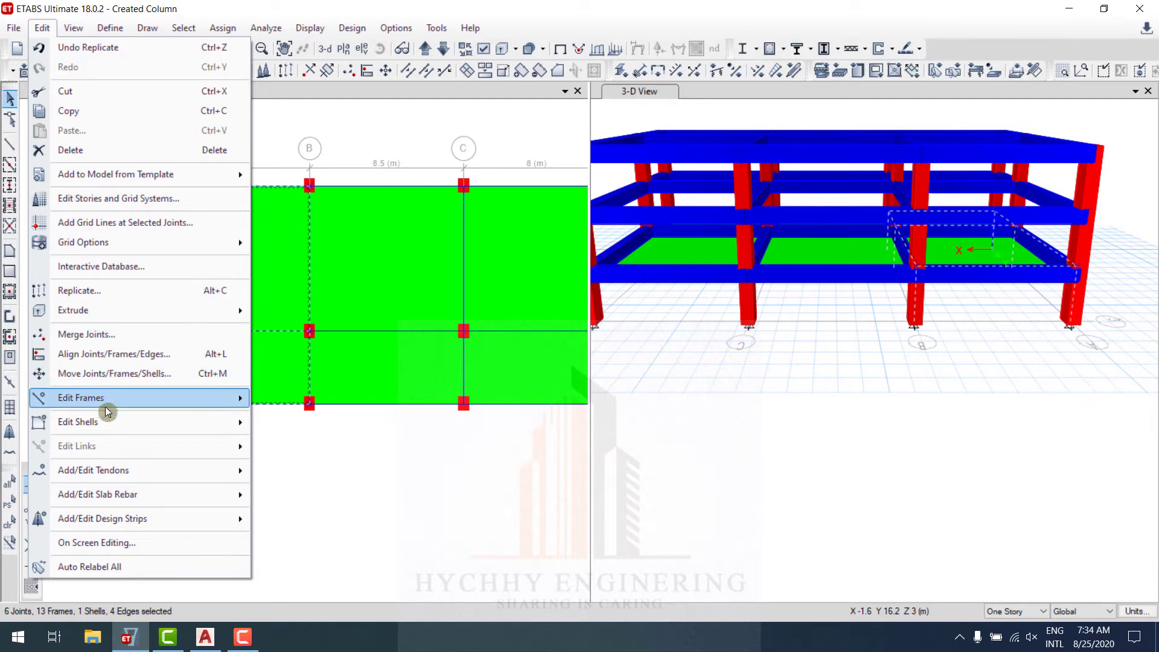
{"action": "mouse_move", "coordinate": [181, 423]}
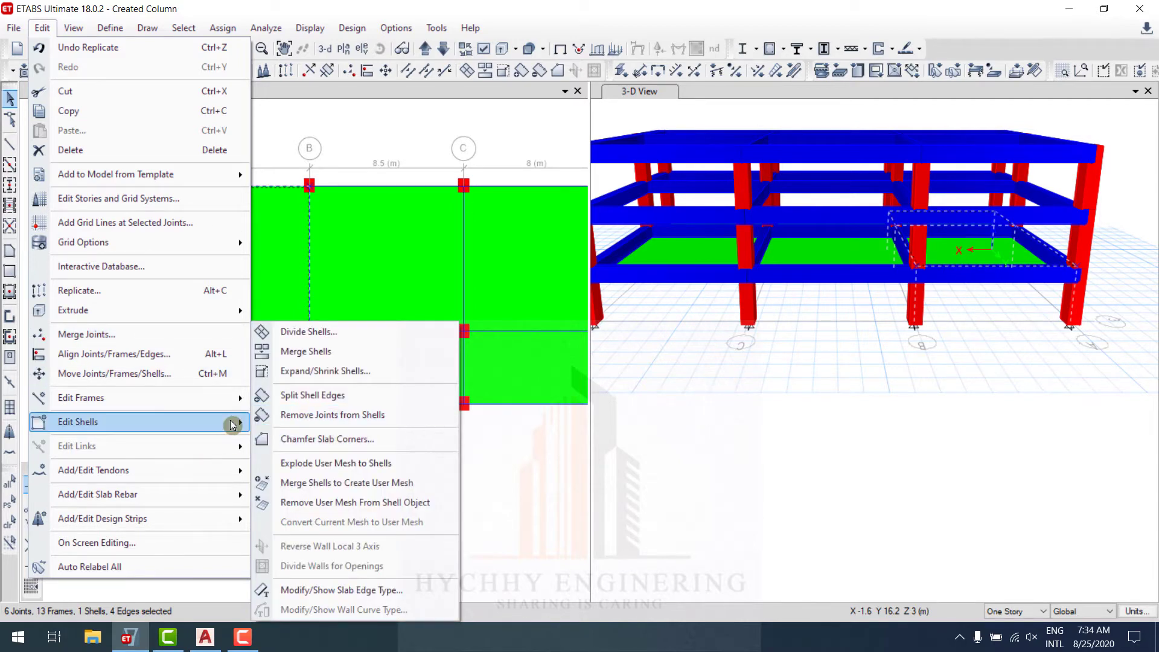
{"action": "left_click", "coordinate": [339, 332]}
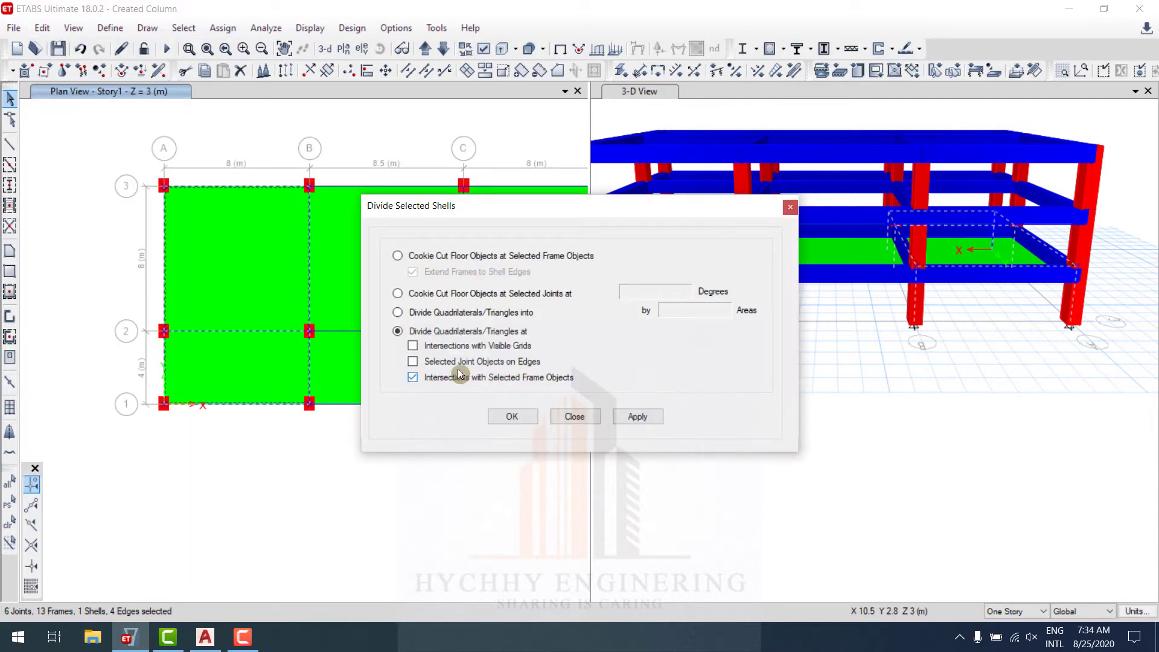
{"action": "left_click", "coordinate": [639, 416]}
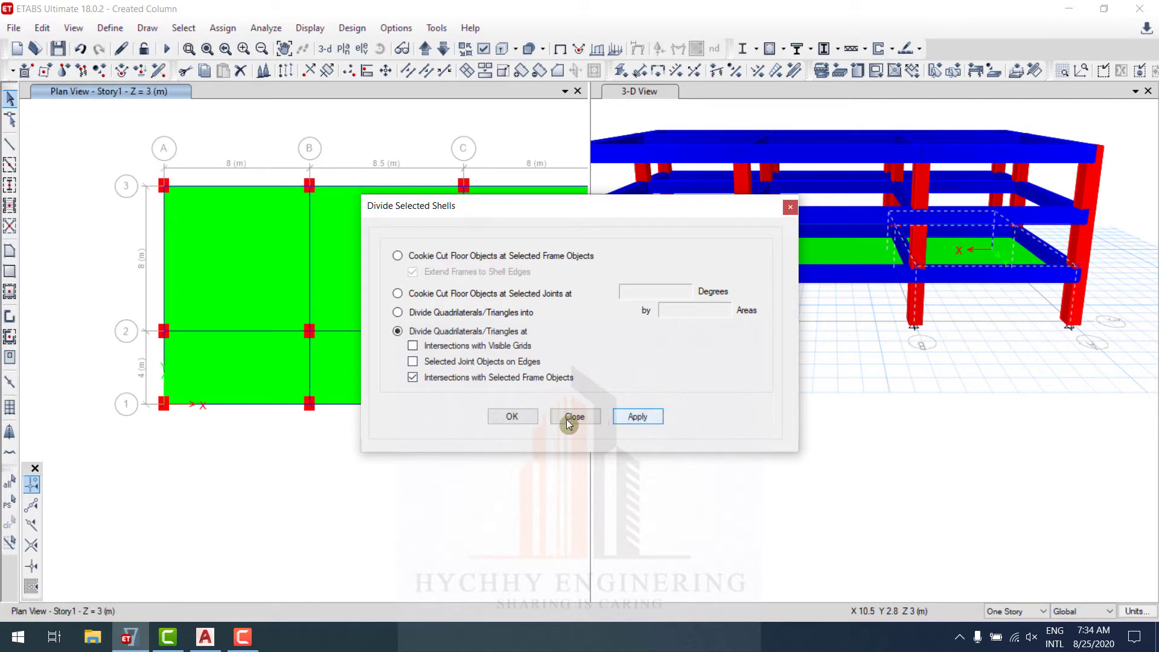
- Click the upper and lower A–B panels to confirm they are separate, then close the divide dialog
{"action": "left_click", "coordinate": [243, 279]}
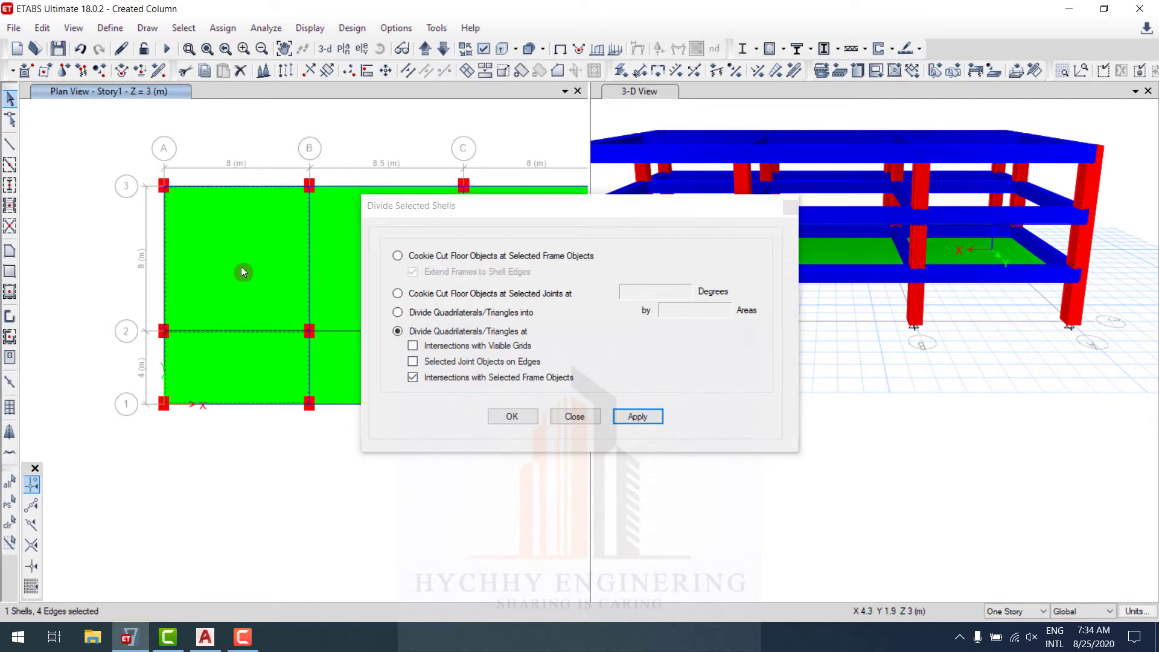
{"action": "left_click", "coordinate": [244, 368]}
{"action": "left_click", "coordinate": [251, 271]}
{"action": "left_click", "coordinate": [259, 365]}
{"action": "left_click", "coordinate": [260, 286]}
{"action": "left_click", "coordinate": [265, 361]}
{"action": "left_click", "coordinate": [266, 300]}
{"action": "left_click", "coordinate": [262, 310]}
{"action": "left_click", "coordinate": [264, 310]}
{"action": "left_click", "coordinate": [585, 419]}
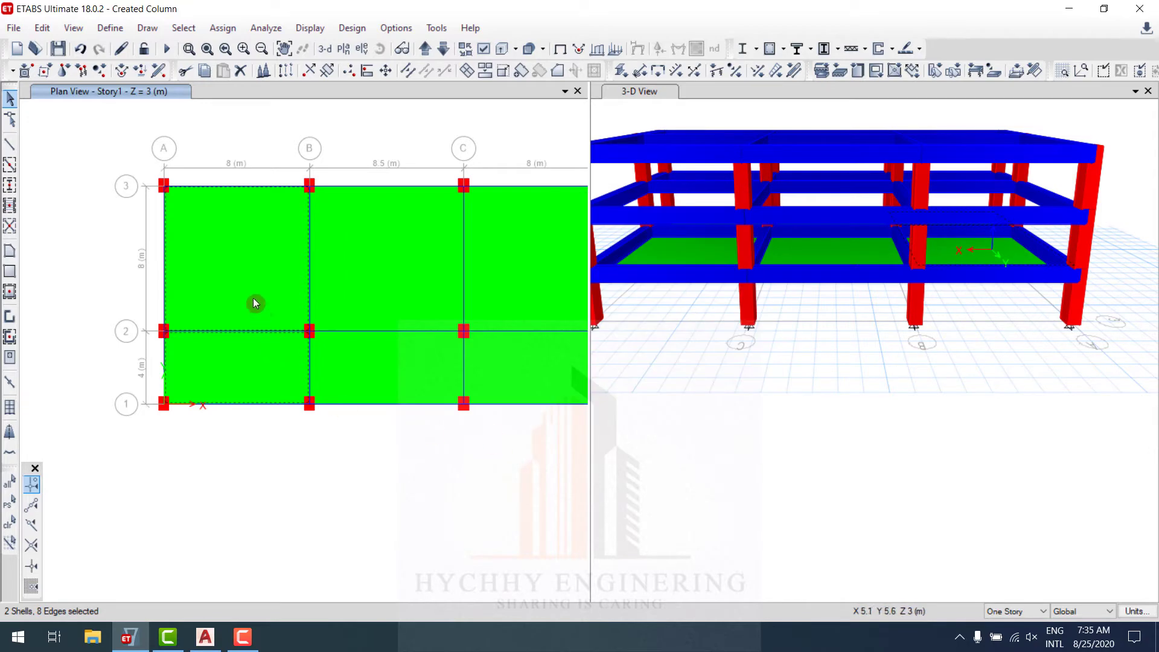
- Clear the slab selection, pan the plan to grids A–D, and orbit the 3-D view
{"action": "middle_click_drag", "start_coordinate": [238, 335], "coordinate": [218, 269]}
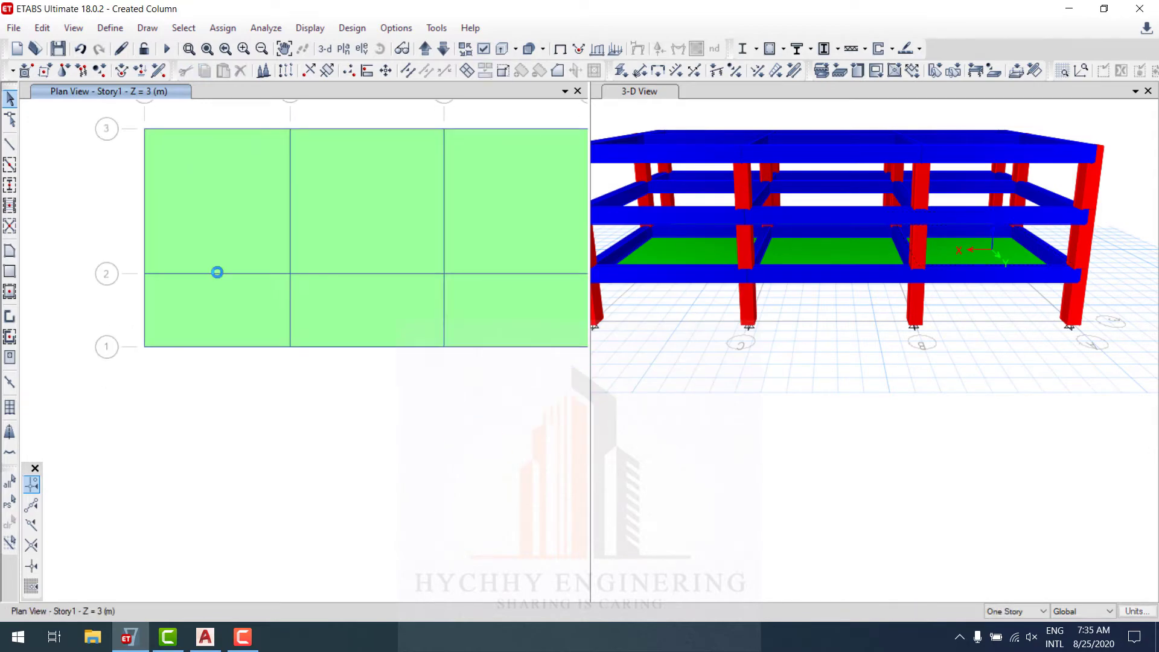
{"action": "left_click", "coordinate": [225, 320]}
{"action": "left_click", "coordinate": [359, 319]}
{"action": "key", "text": "Escape"}
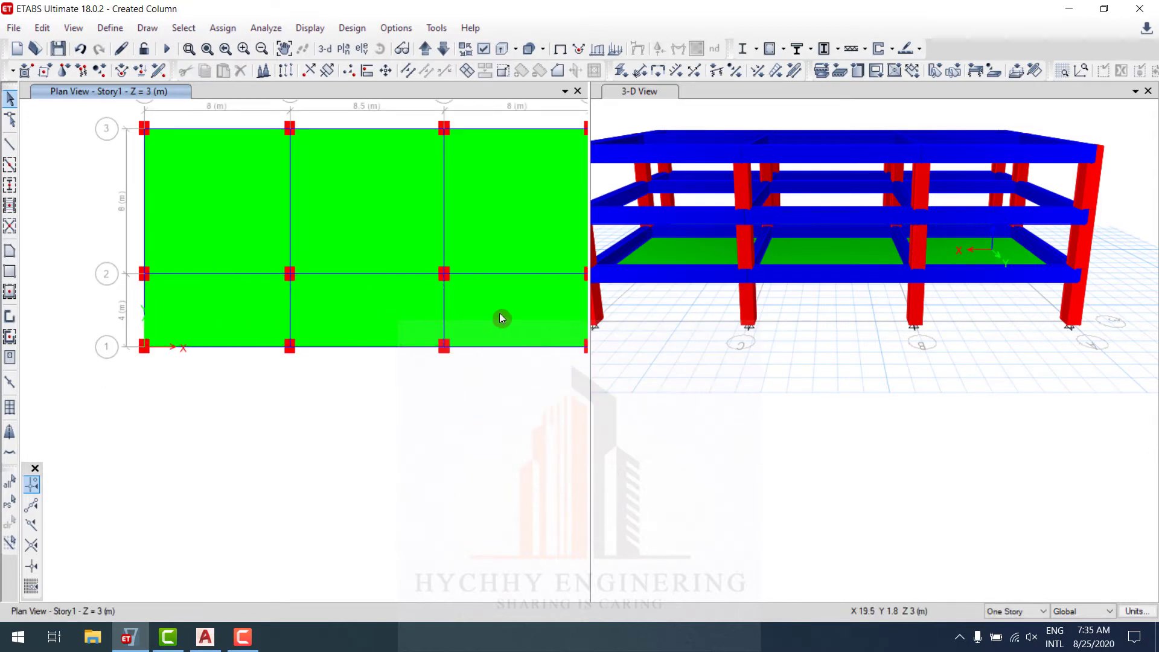
{"action": "middle_click_drag", "start_coordinate": [393, 337], "coordinate": [320, 377]}
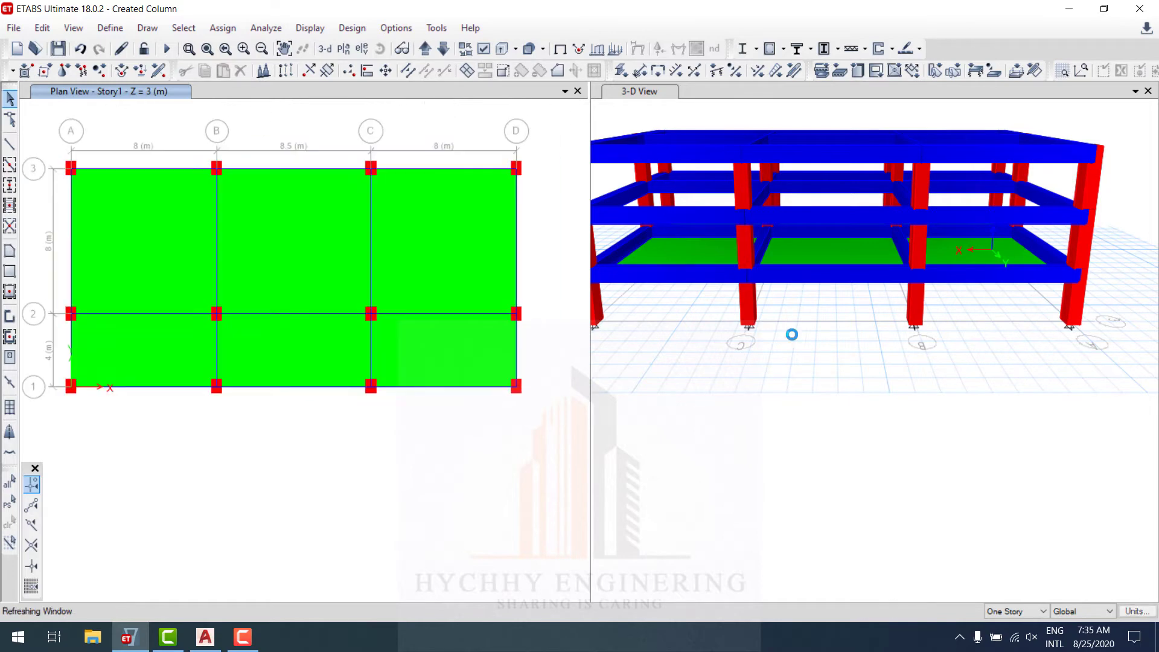
{"action": "scroll", "coordinate": [730, 337], "scroll_direction": "down", "scroll_amount": 5}
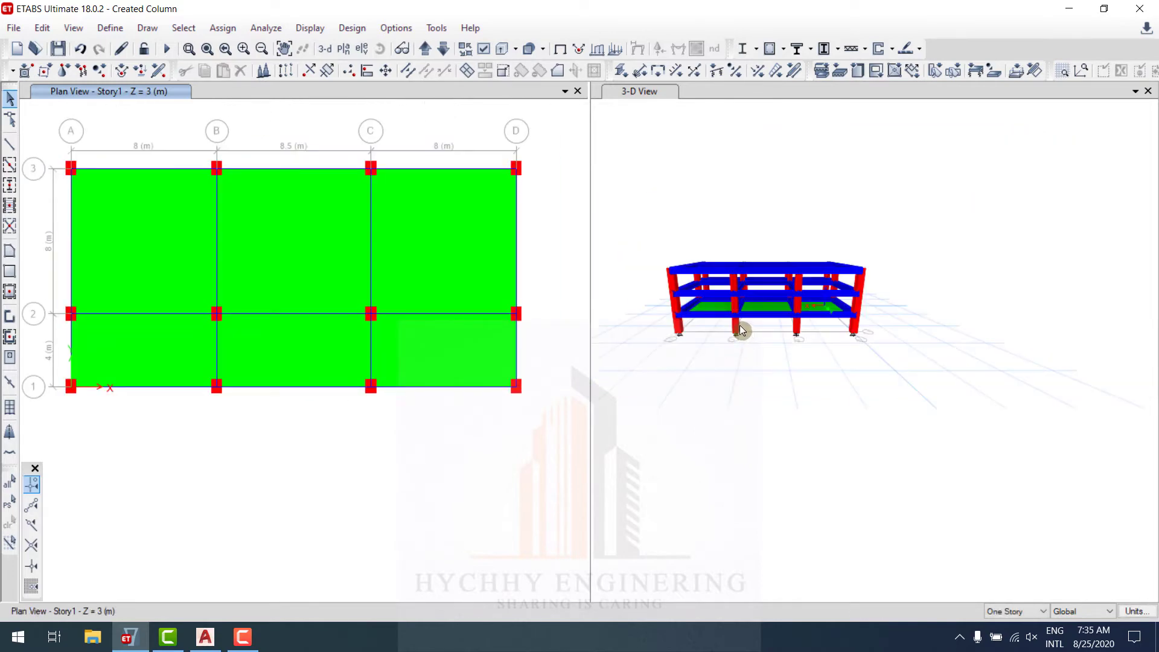
{"action": "middle_click_drag", "start_coordinate": [676, 339], "coordinate": [649, 329], "text": "shift"}
{"action": "scroll", "coordinate": [725, 311], "scroll_direction": "up", "scroll_amount": 3}
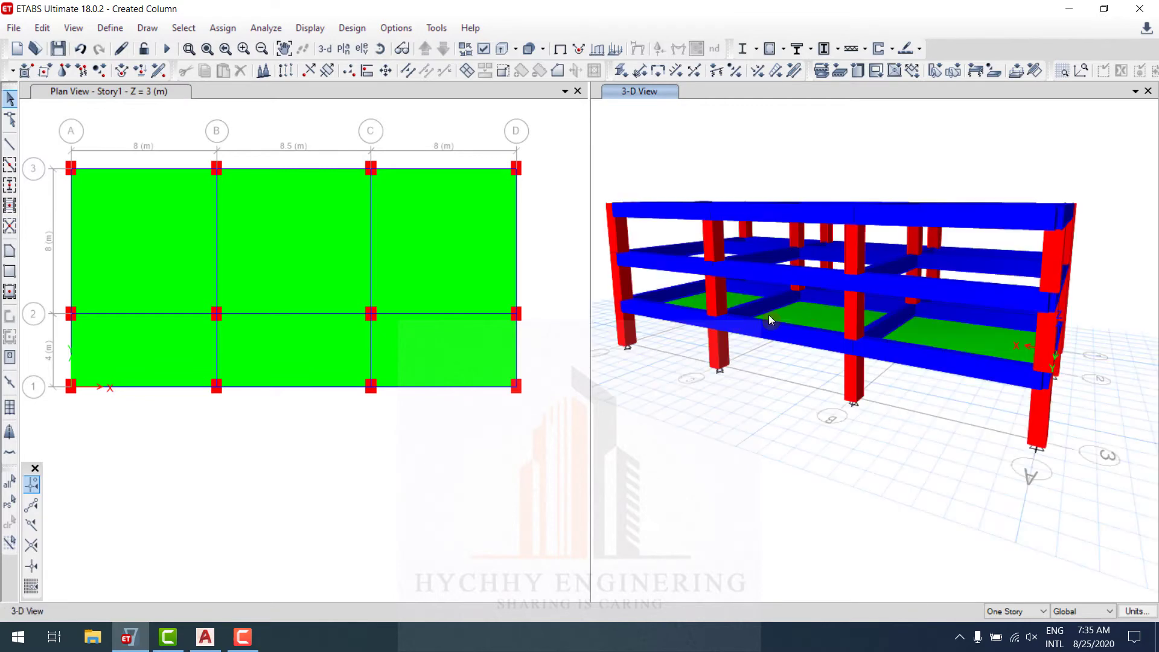
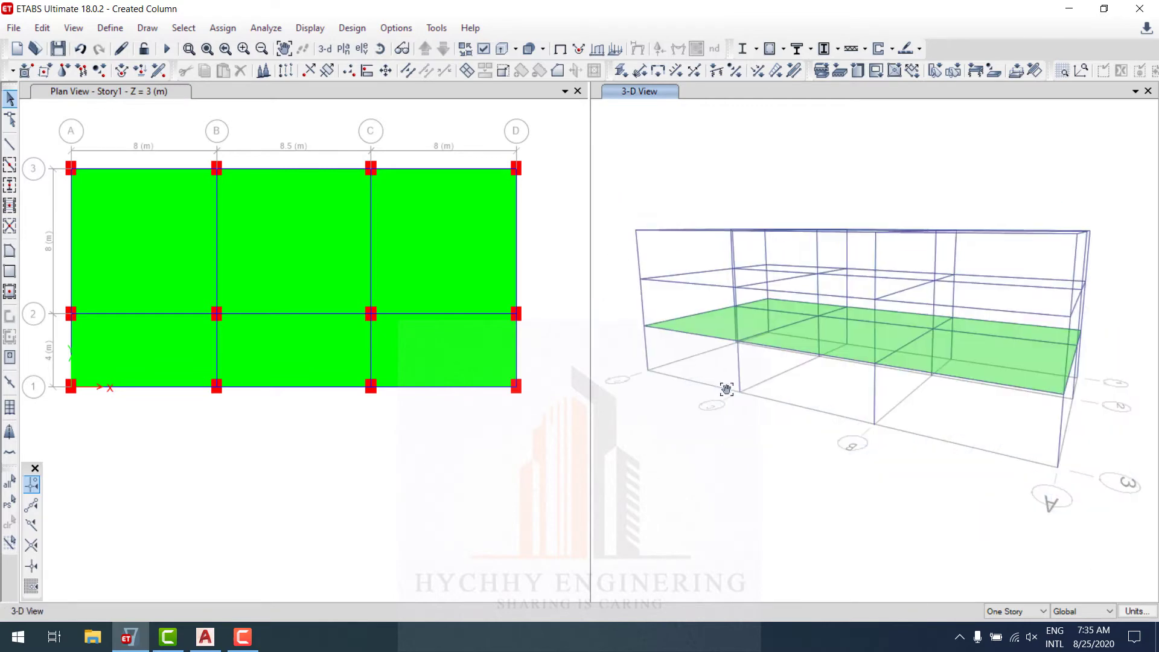
- Recentre the 3-D model and the Story1 plan, then step the plan up to Story2 (Z = 6 m)
{"action": "middle_click_drag", "start_coordinate": [270, 334], "coordinate": [248, 347]}
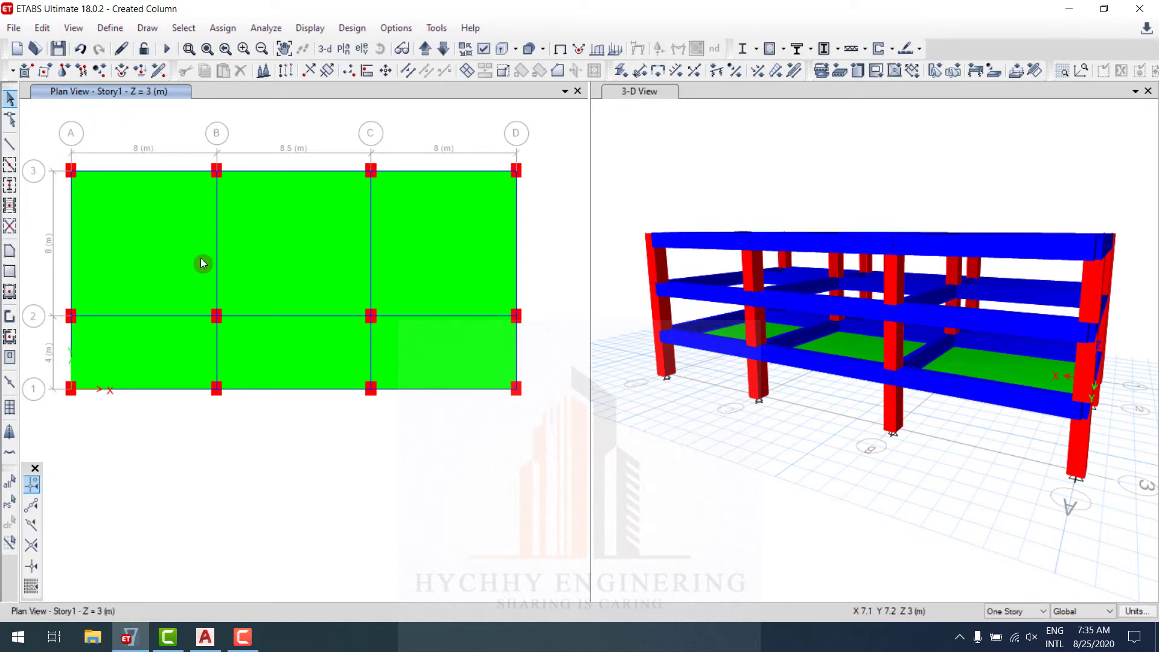
{"action": "mouse_move", "coordinate": [215, 306]}
{"action": "middle_mouse_down"}
{"action": "mouse_move", "coordinate": [243, 298]}
{"action": "mouse_move", "coordinate": [221, 297]}
{"action": "middle_mouse_up"}
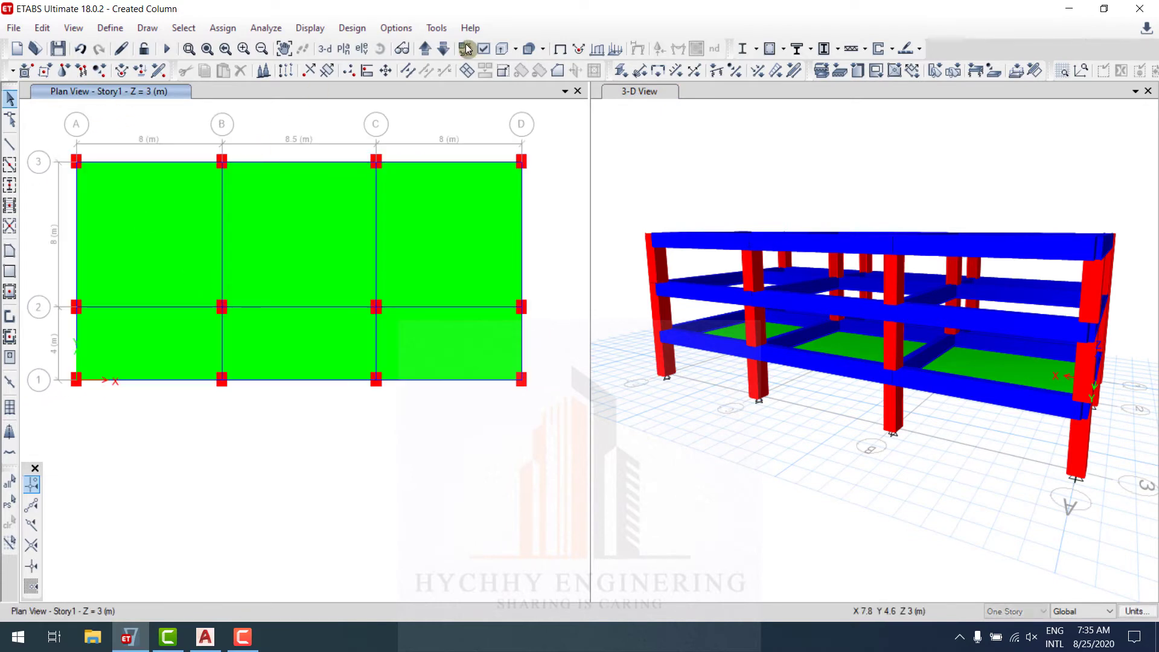
{"action": "left_click", "coordinate": [429, 51]}
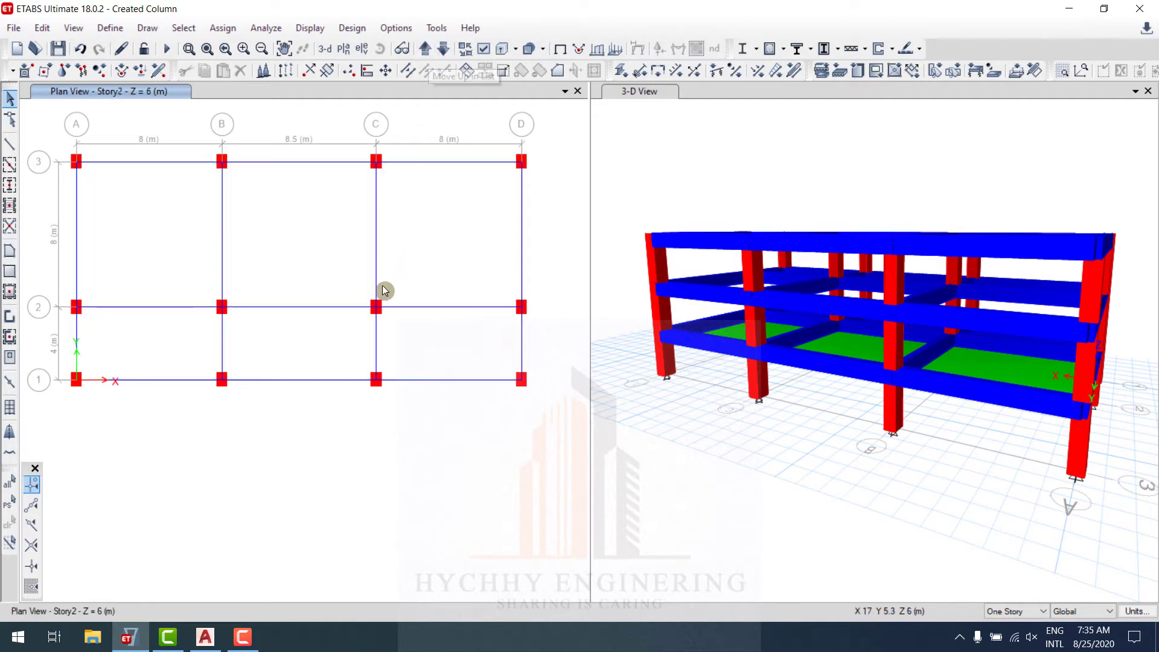
- Add S120mm slabs to the three upper bays and lower C–D bay, and window the other two
{"action": "left_click", "coordinate": [14, 293]}
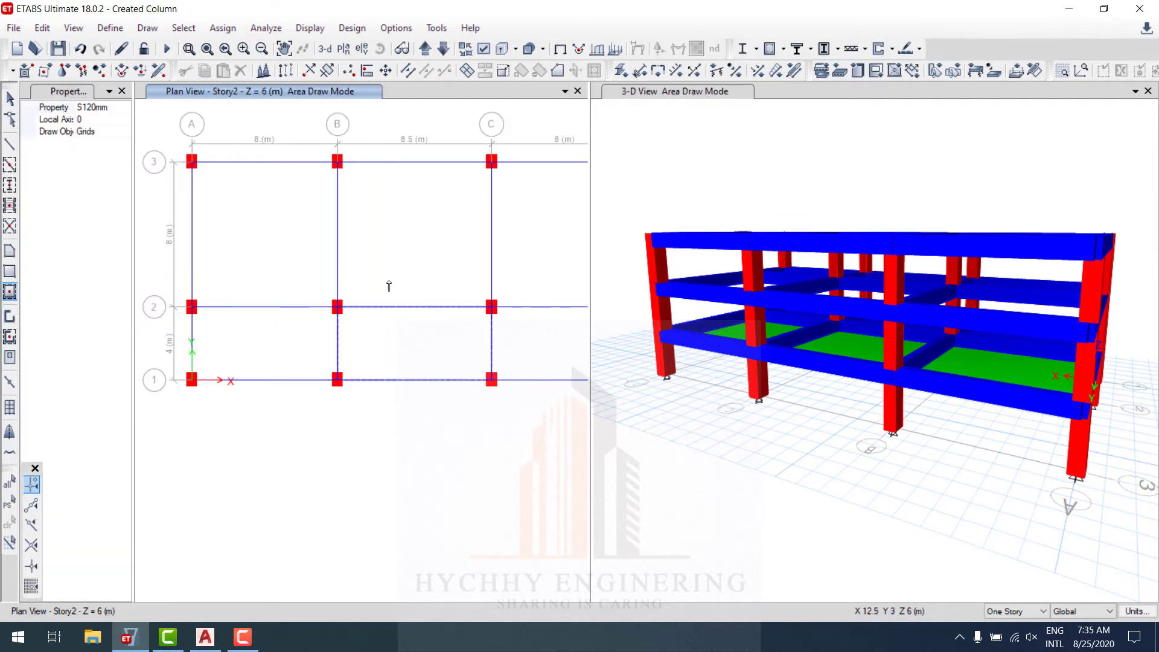
{"action": "scroll", "coordinate": [238, 228], "scroll_direction": "down", "scroll_amount": 4}
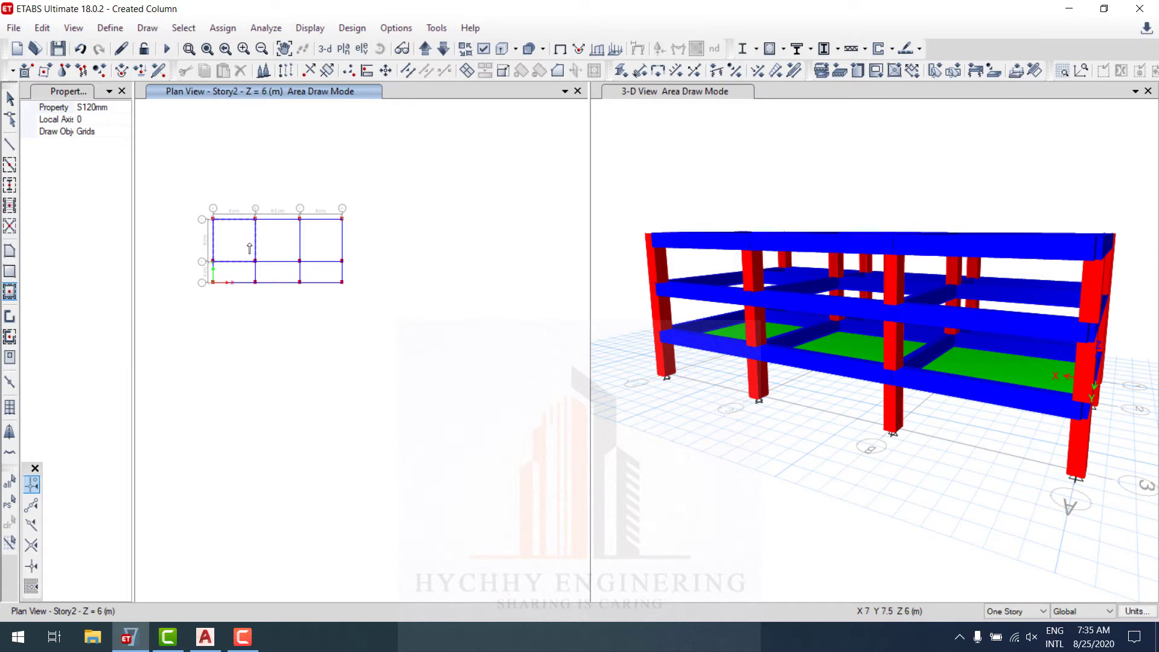
{"action": "scroll", "coordinate": [248, 246], "scroll_direction": "up", "scroll_amount": 4}
{"action": "left_click", "coordinate": [224, 238]}
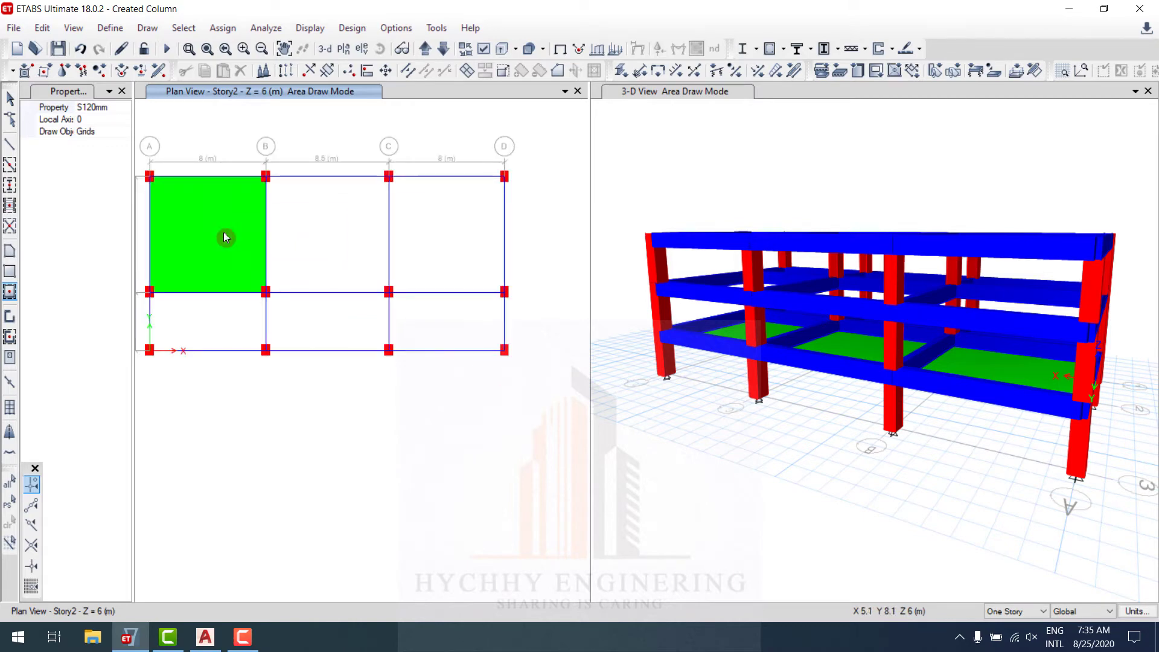
{"action": "left_click", "coordinate": [331, 246]}
{"action": "left_click", "coordinate": [434, 252]}
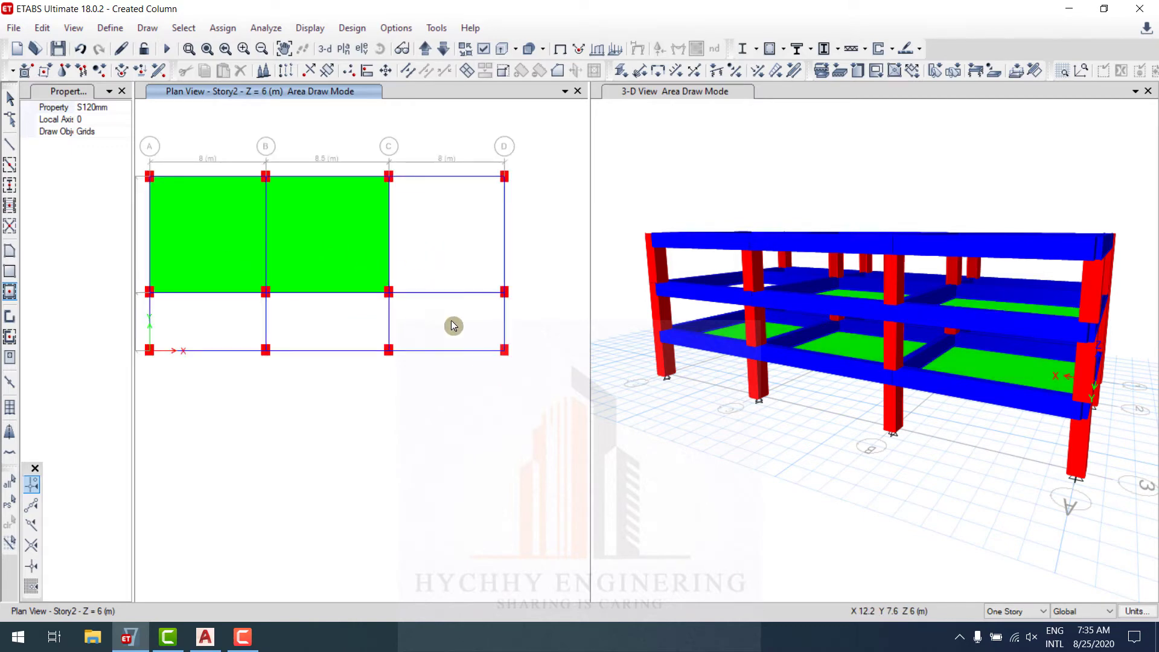
{"action": "left_click", "coordinate": [484, 334]}
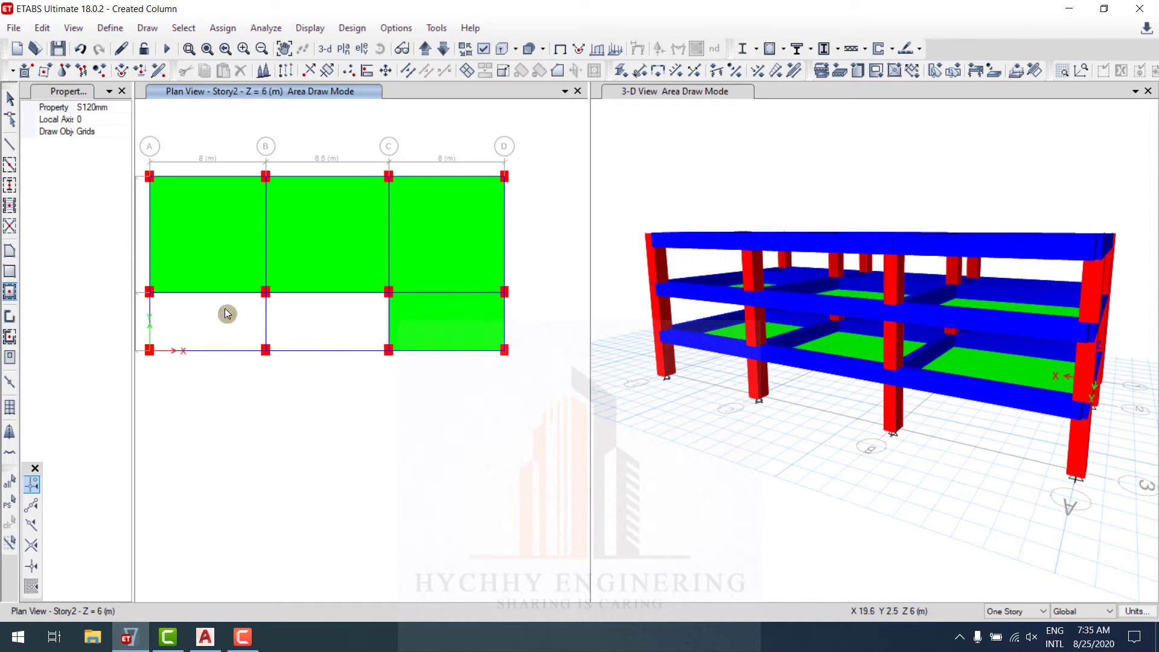
{"action": "scroll", "coordinate": [323, 289], "scroll_direction": "down", "scroll_amount": 4}
{"action": "left_click_drag", "start_coordinate": [194, 269], "coordinate": [331, 330]}
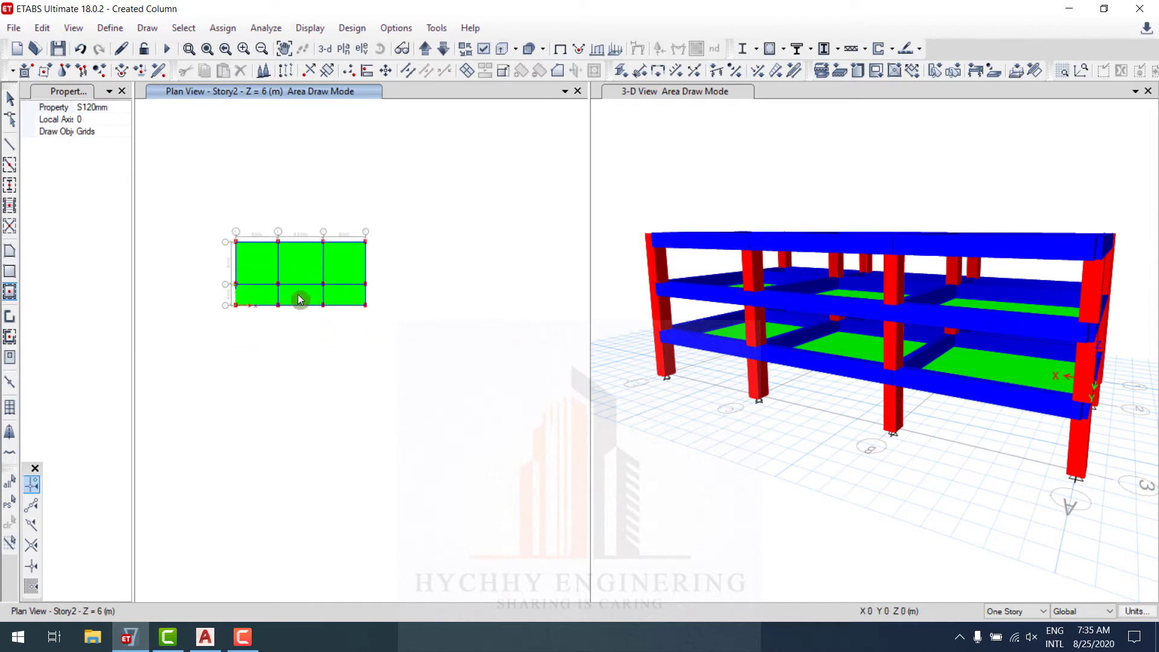
{"action": "scroll", "coordinate": [299, 295], "scroll_direction": "up", "scroll_amount": 5}
{"action": "scroll", "coordinate": [294, 297], "scroll_direction": "down", "scroll_amount": 5}
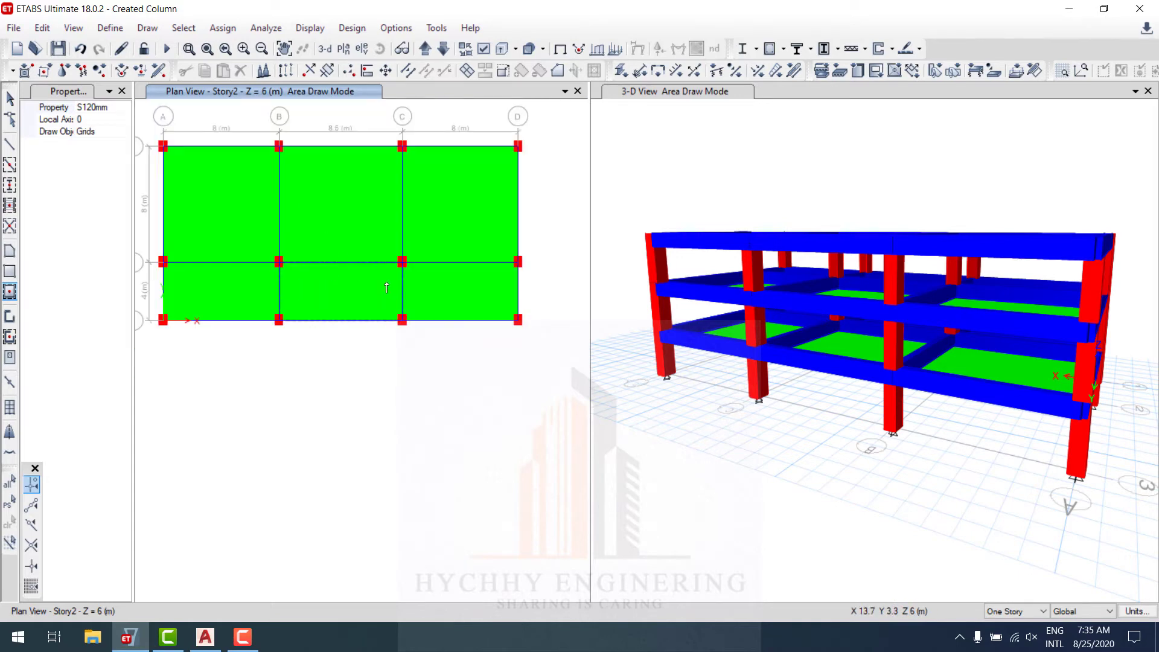
{"action": "key", "text": "Escape"}
- Rotate the 3-D model, recentre the Story2 plan, and move up to Story3 at Z = 9 m
{"action": "mouse_move", "coordinate": [849, 354]}
{"action": "middle_mouse_down", "text": "shift"}
{"action": "mouse_move", "coordinate": [868, 360]}
{"action": "mouse_move", "coordinate": [783, 275]}
{"action": "middle_mouse_up", "text": "shift"}
{"action": "scroll", "coordinate": [224, 272], "scroll_direction": "up", "scroll_amount": 1}
{"action": "middle_click_drag", "start_coordinate": [230, 273], "coordinate": [320, 291]}
{"action": "middle_click_drag", "start_coordinate": [240, 294], "coordinate": [263, 304]}
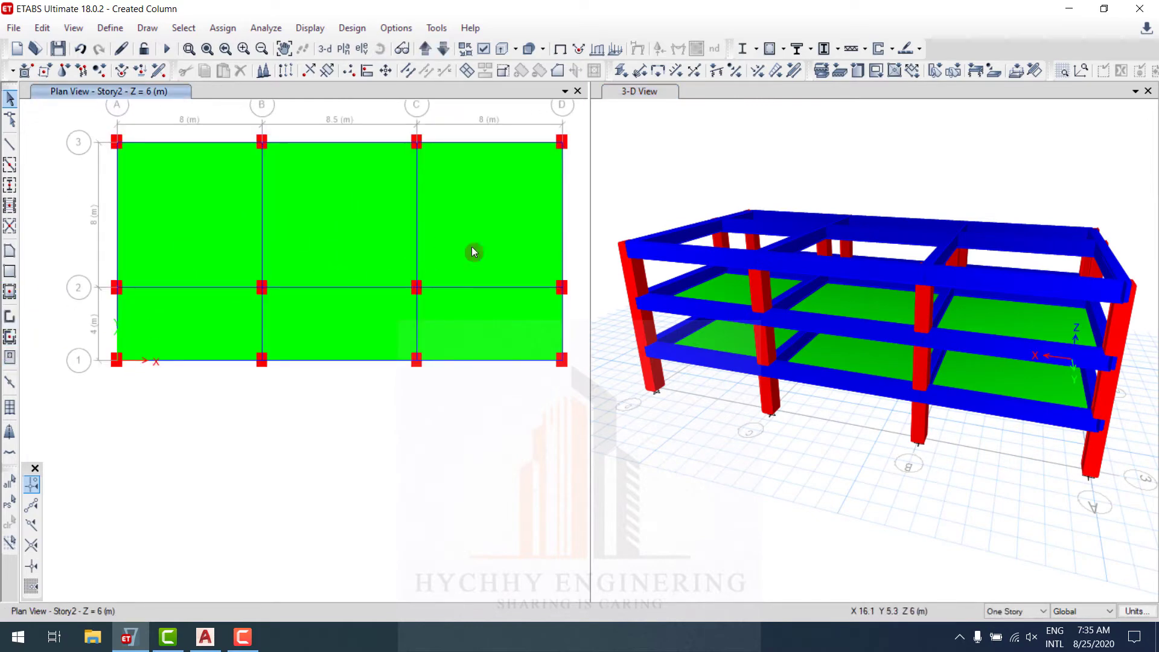
{"action": "middle_click_drag", "start_coordinate": [324, 292], "coordinate": [308, 296]}
{"action": "middle_click_drag", "start_coordinate": [201, 238], "coordinate": [209, 238]}
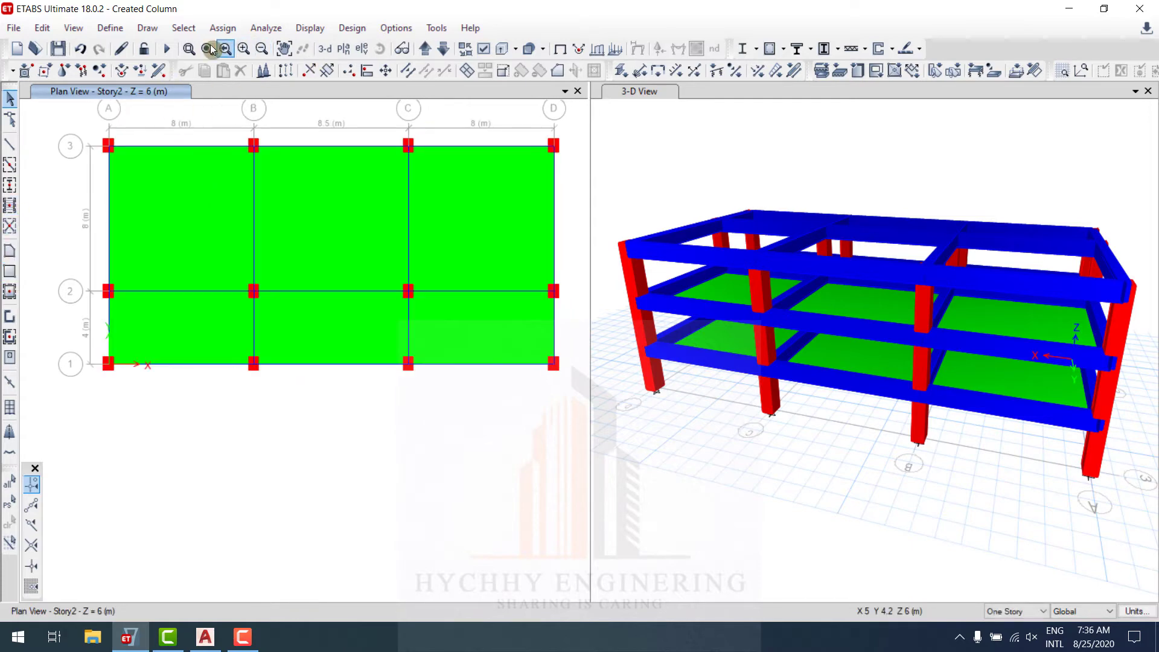
{"action": "left_click", "coordinate": [425, 48]}
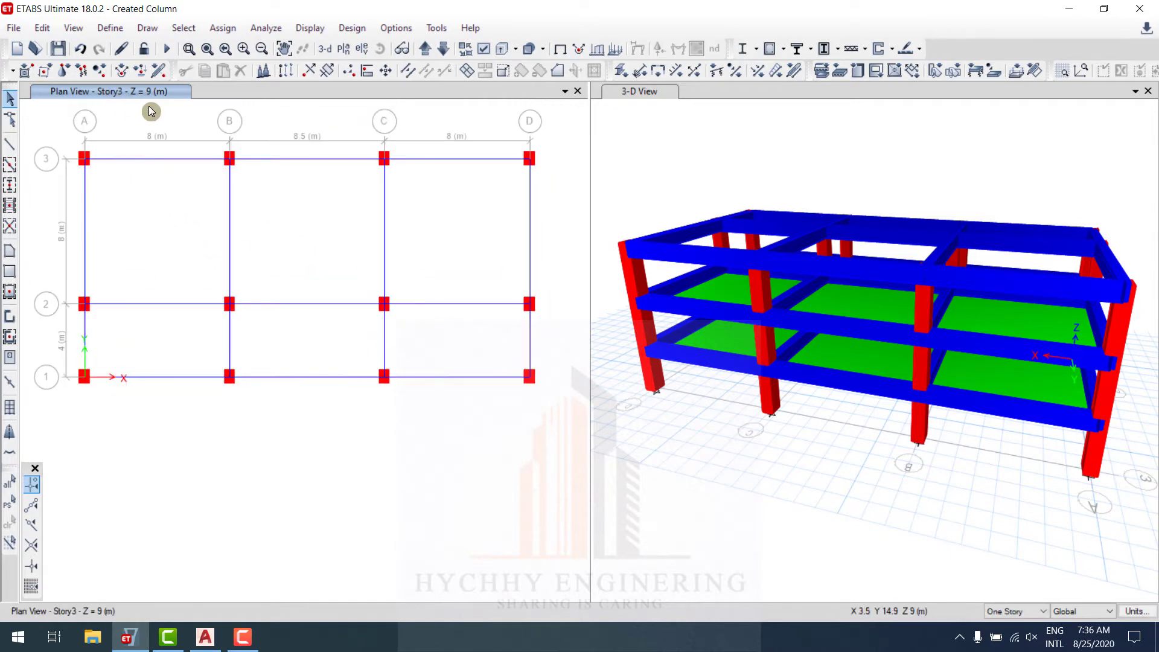
- Window the entire Story3 grid with Quick Draw Floor/Wall to place S120mm slabs in all six bays
{"action": "left_click", "coordinate": [10, 292]}
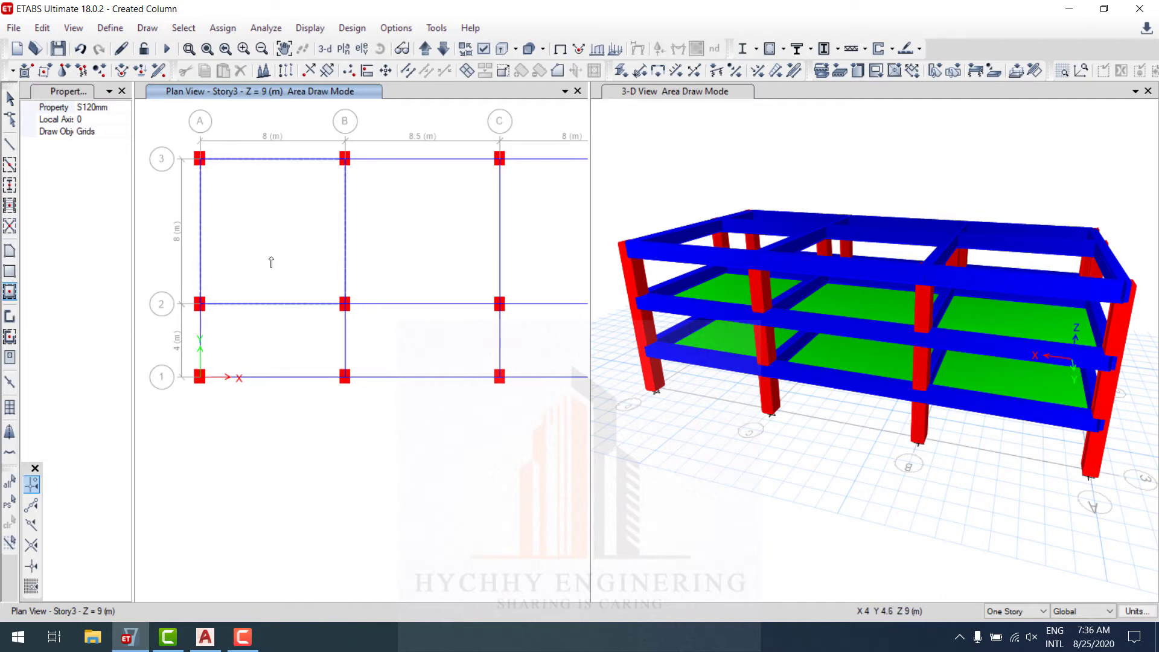
{"action": "scroll", "coordinate": [222, 211], "scroll_direction": "down", "scroll_amount": 6}
{"action": "scroll", "coordinate": [222, 234], "scroll_direction": "up", "scroll_amount": 5}
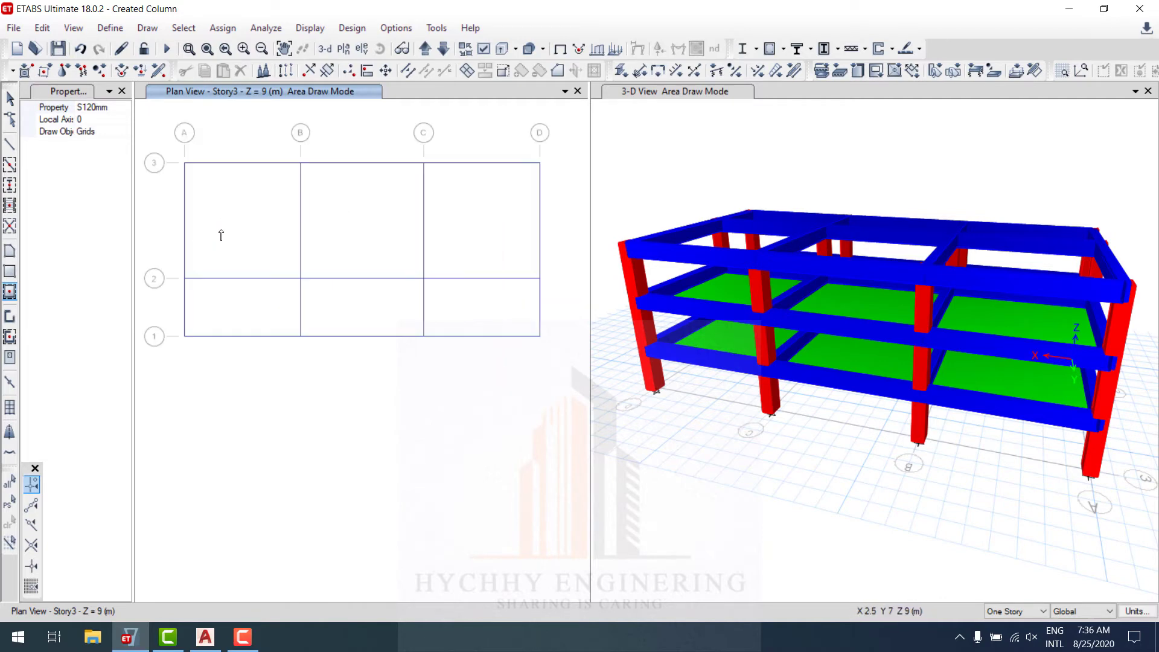
{"action": "left_click_drag", "start_coordinate": [162, 127], "coordinate": [586, 371]}
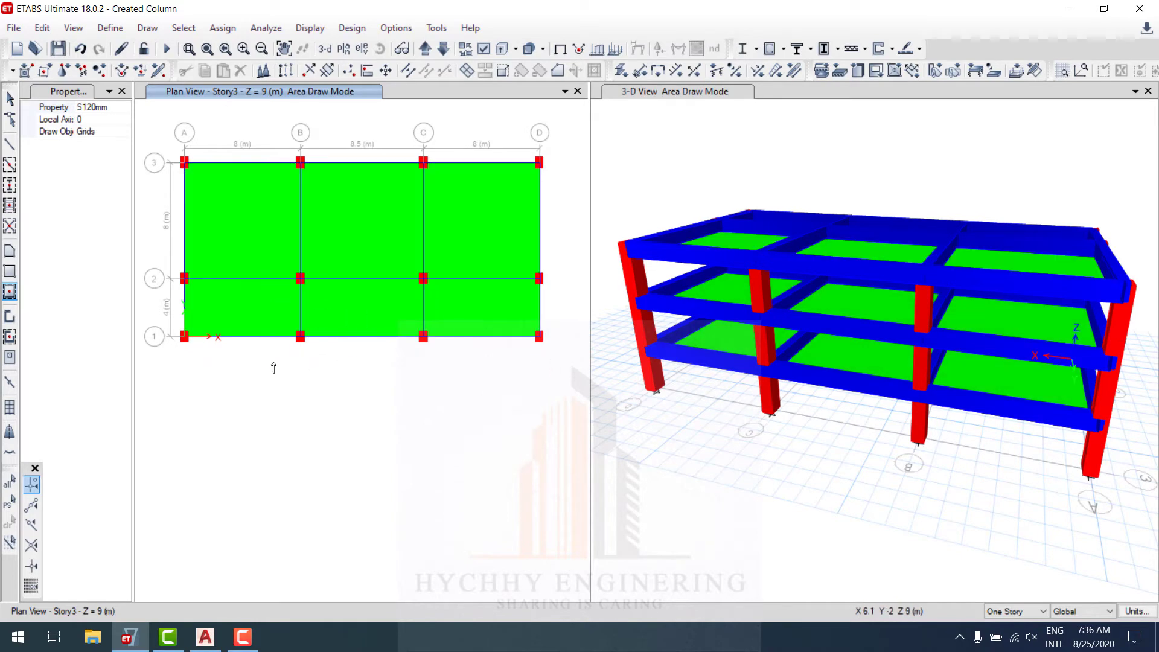
{"action": "middle_click_drag", "start_coordinate": [663, 330], "coordinate": [687, 272]}
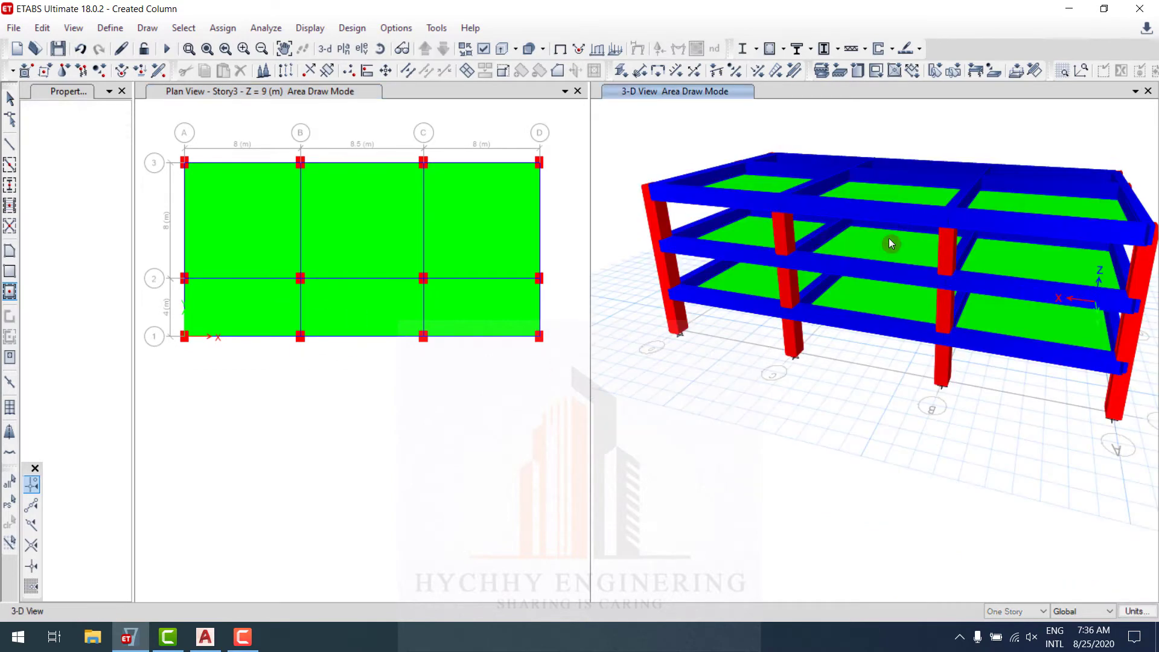
{"action": "left_click", "coordinate": [387, 384]}
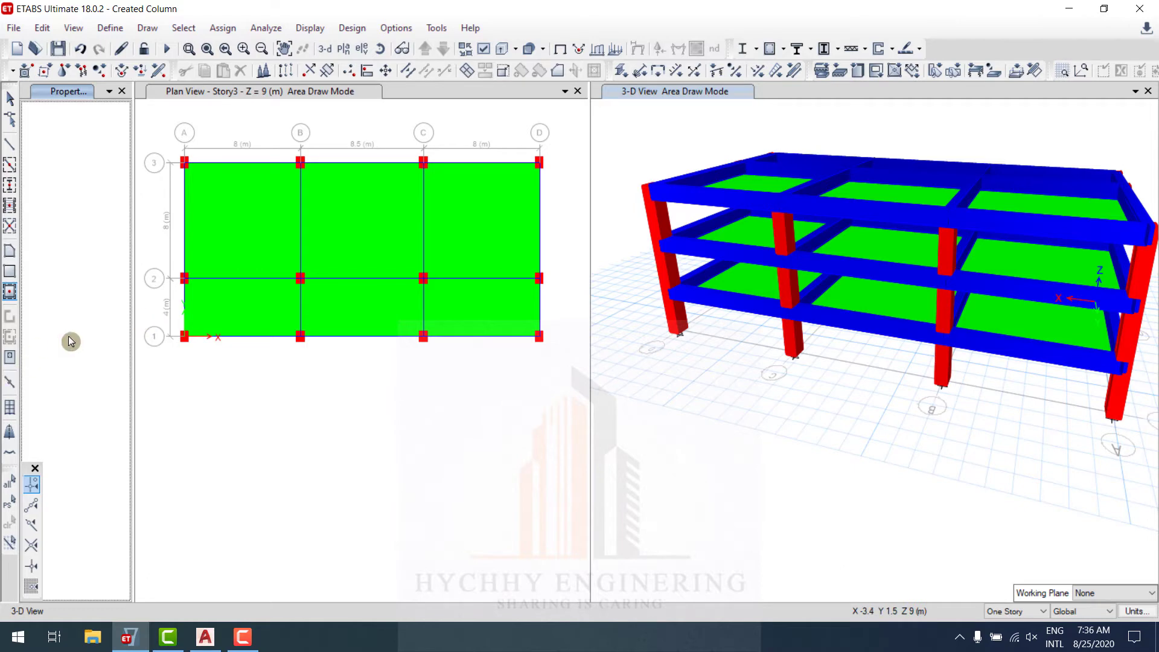
{"action": "key", "text": "Escape"}
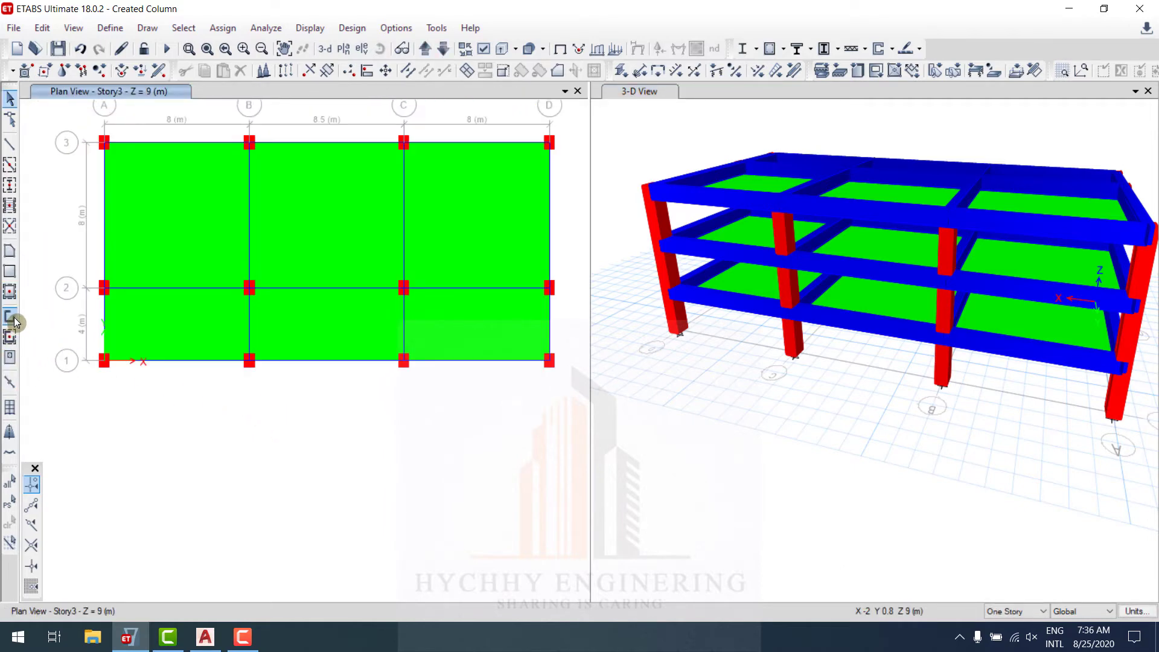
{"action": "middle_click_drag", "start_coordinate": [413, 447], "coordinate": [400, 459]}
{"action": "middle_click_drag", "start_coordinate": [353, 378], "coordinate": [345, 389]}
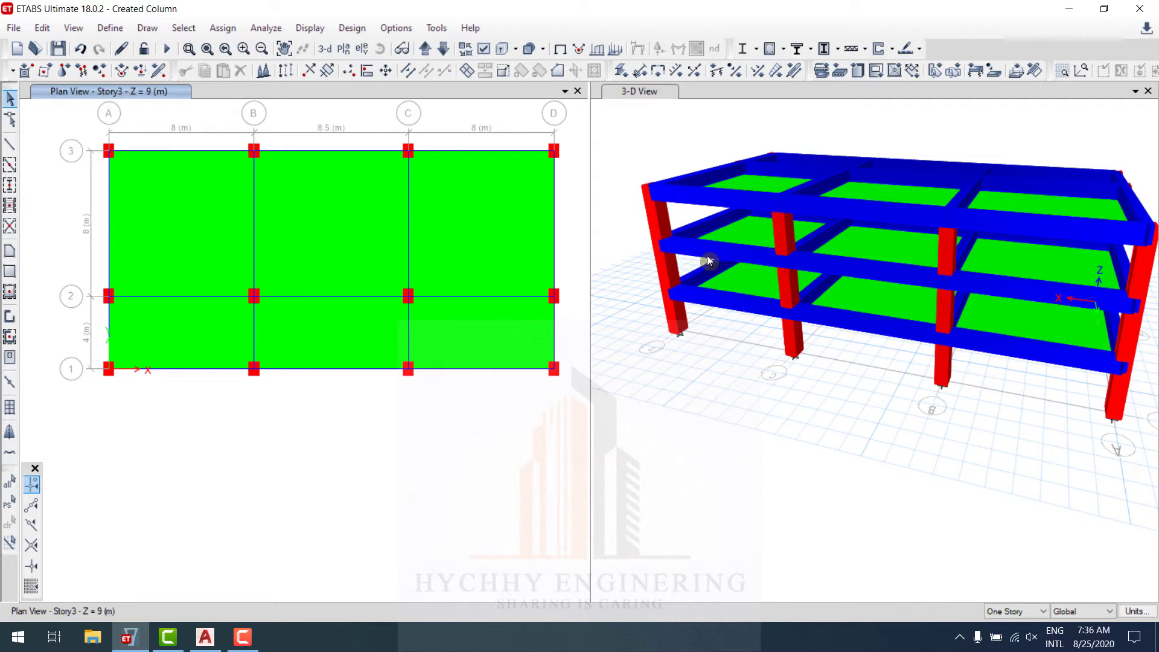
- Draw a wall along gridline D from D2 to D1 on Story3 and orbit the 3-D view to check it
{"action": "left_click", "coordinate": [12, 317]}
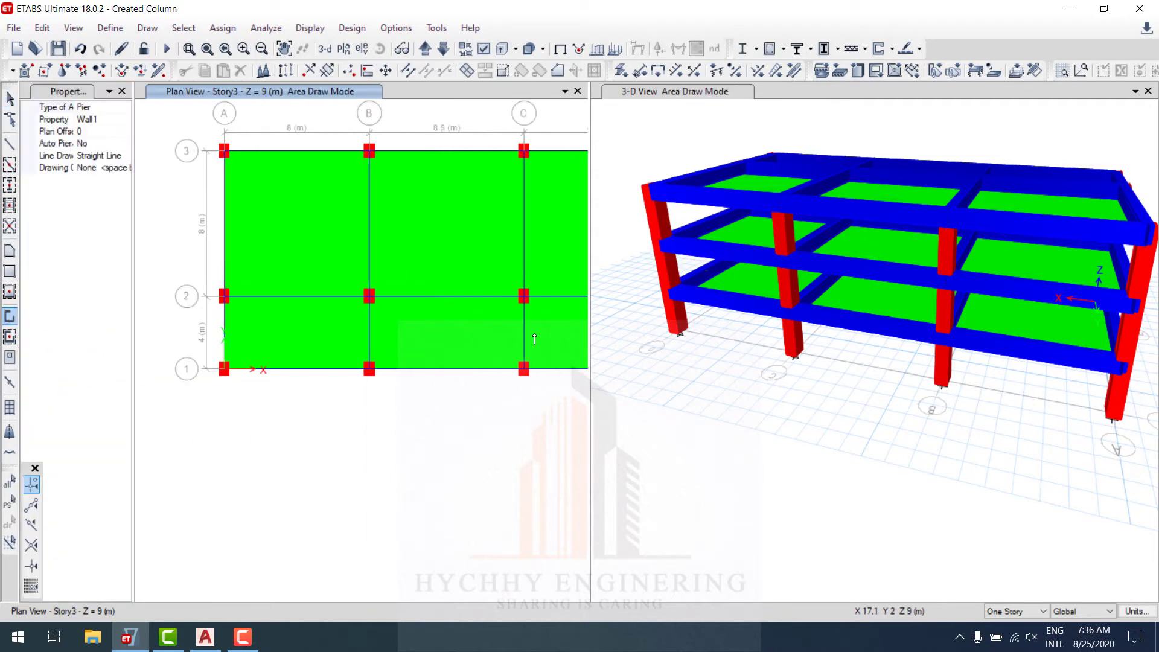
{"action": "scroll", "coordinate": [500, 370], "scroll_direction": "down", "scroll_amount": 2}
{"action": "middle_click_drag", "start_coordinate": [500, 370], "coordinate": [322, 371]}
{"action": "left_click", "coordinate": [444, 314]}
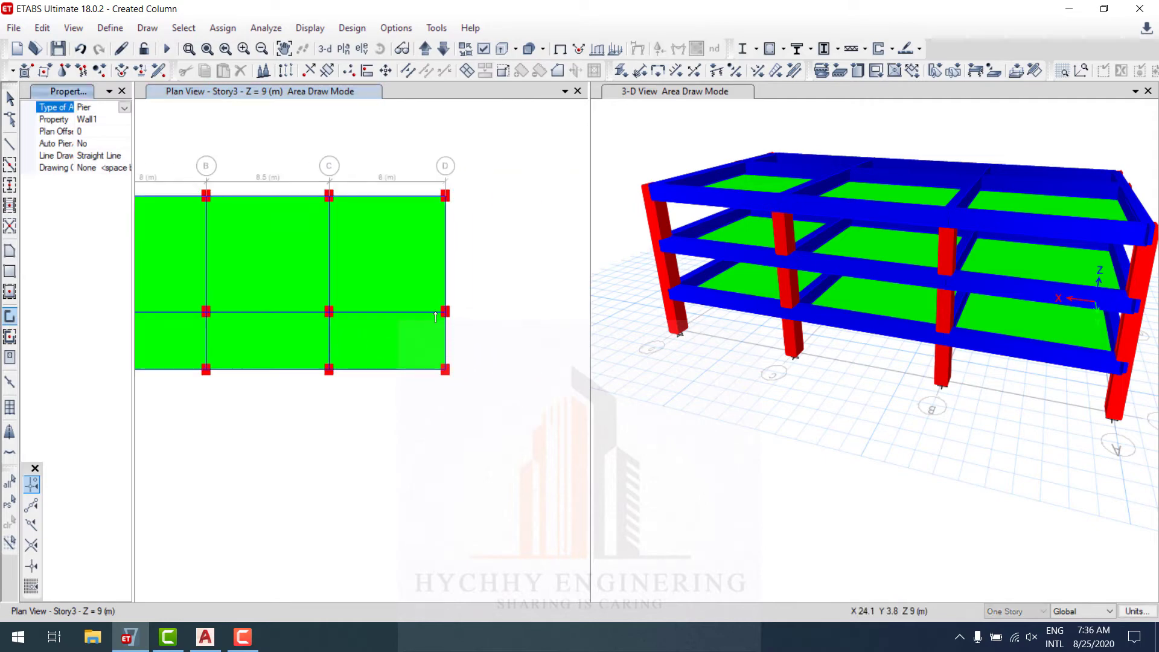
{"action": "left_click", "coordinate": [446, 314]}
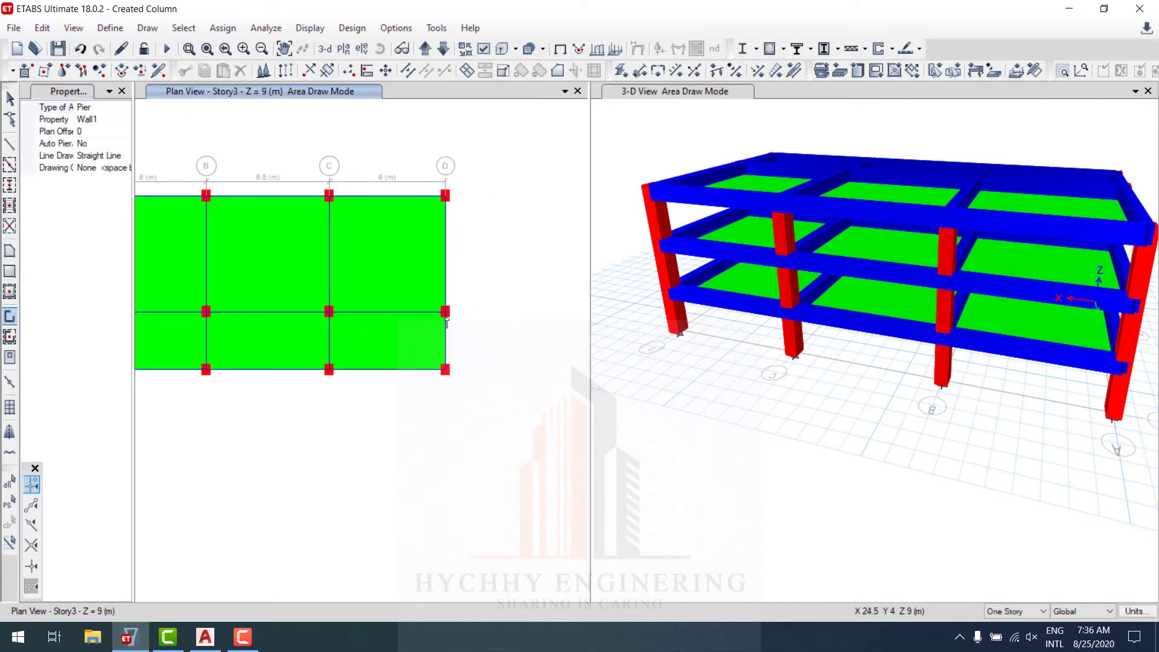
{"action": "double_click", "coordinate": [445, 370]}
{"action": "left_click", "coordinate": [947, 393]}
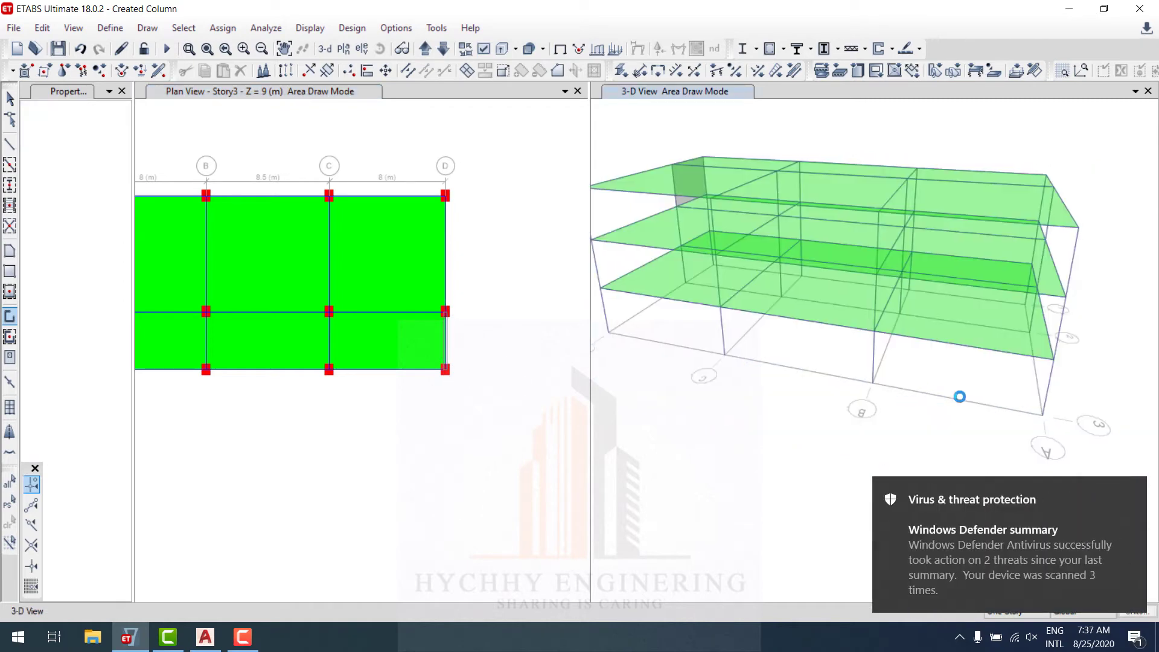
{"action": "middle_click_drag", "start_coordinate": [922, 381], "coordinate": [777, 387], "text": "shift"}
{"action": "middle_click_drag", "start_coordinate": [893, 399], "coordinate": [958, 401], "text": "shift"}
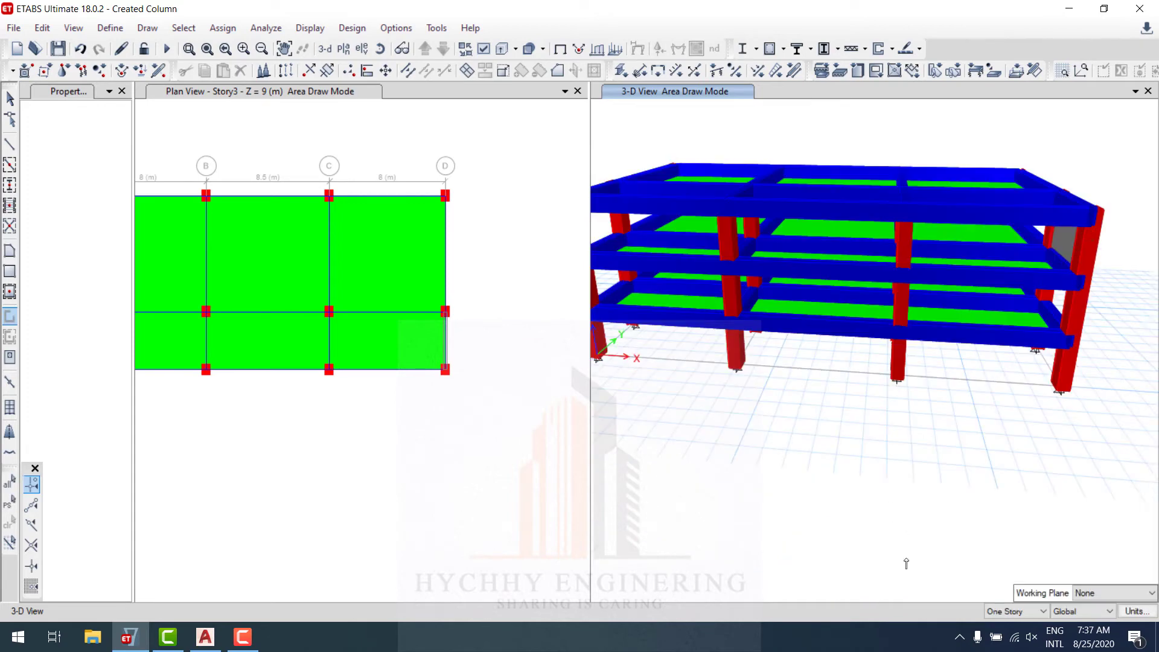
- Step the plan view down to Story2, cancelling a stray wall-drawing attempt
{"action": "left_click", "coordinate": [425, 383]}
{"action": "scroll", "coordinate": [403, 374], "scroll_direction": "up", "scroll_amount": 3}
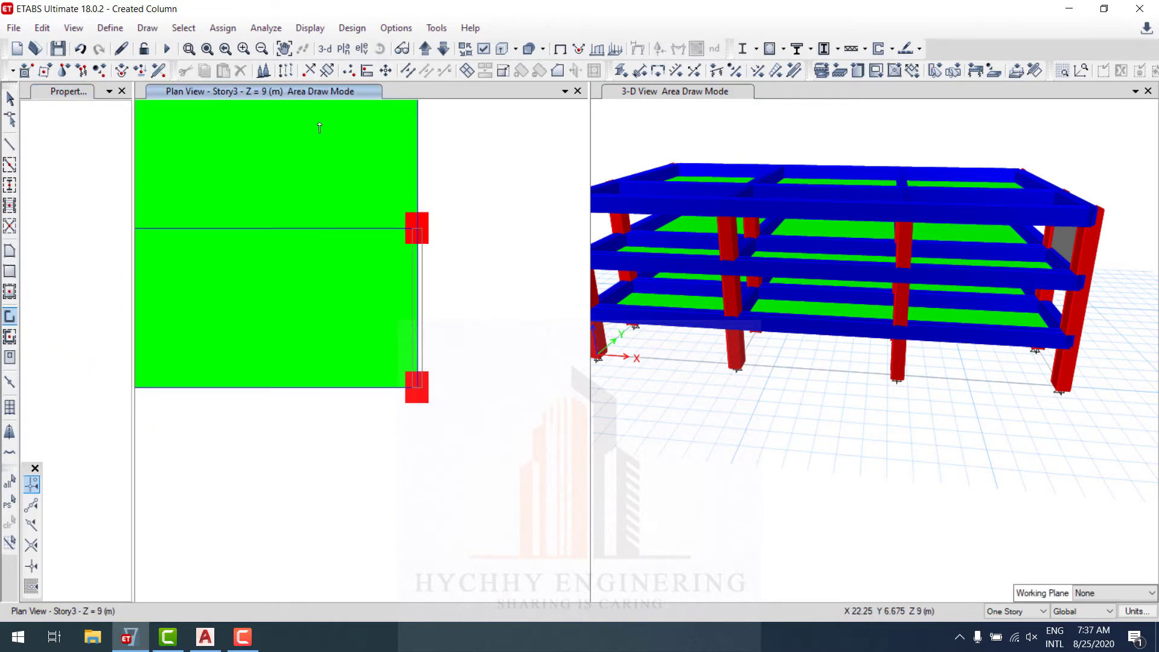
{"action": "left_click", "coordinate": [444, 53]}
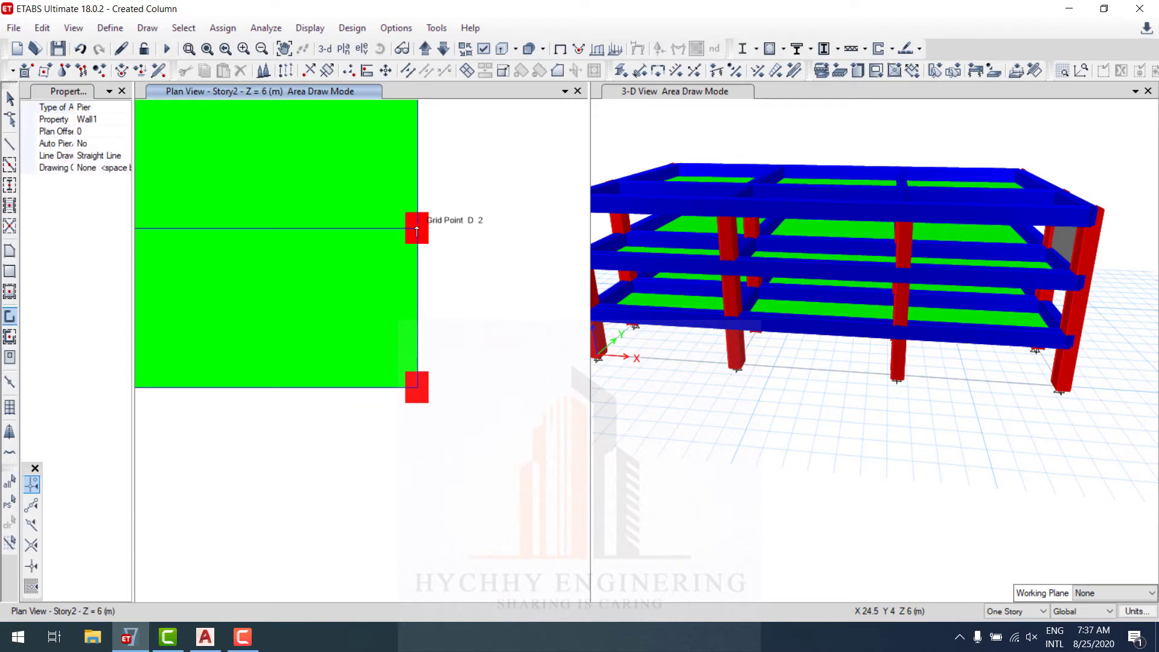
{"action": "scroll", "coordinate": [432, 268], "scroll_direction": "down", "scroll_amount": 2}
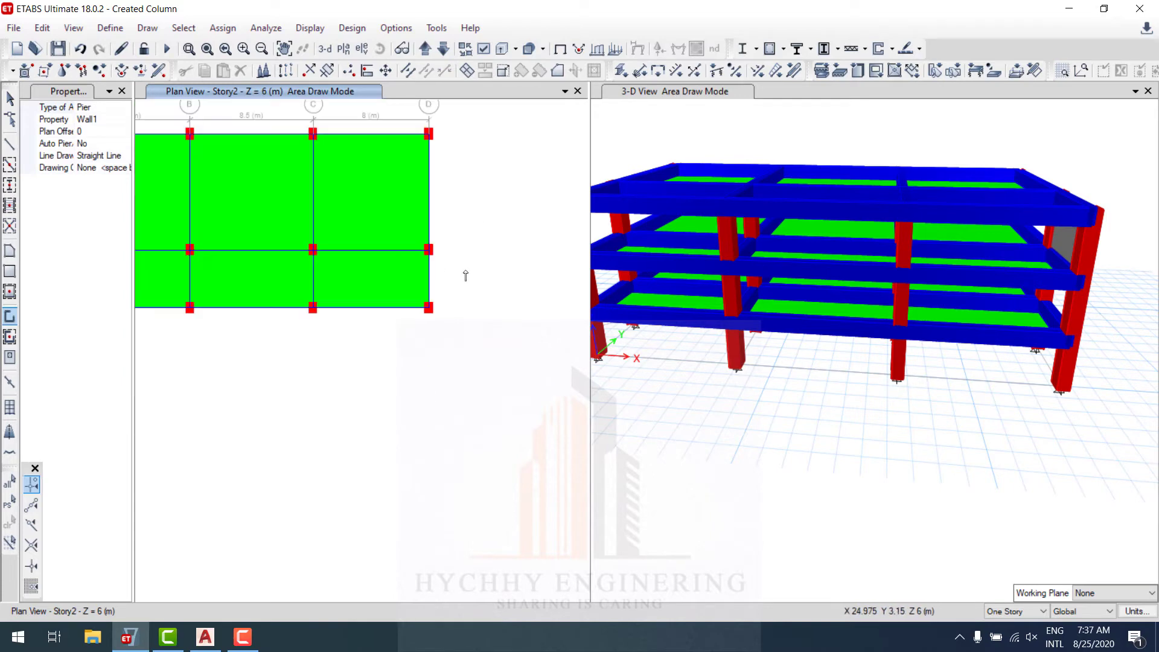
{"action": "left_click", "coordinate": [1005, 316]}
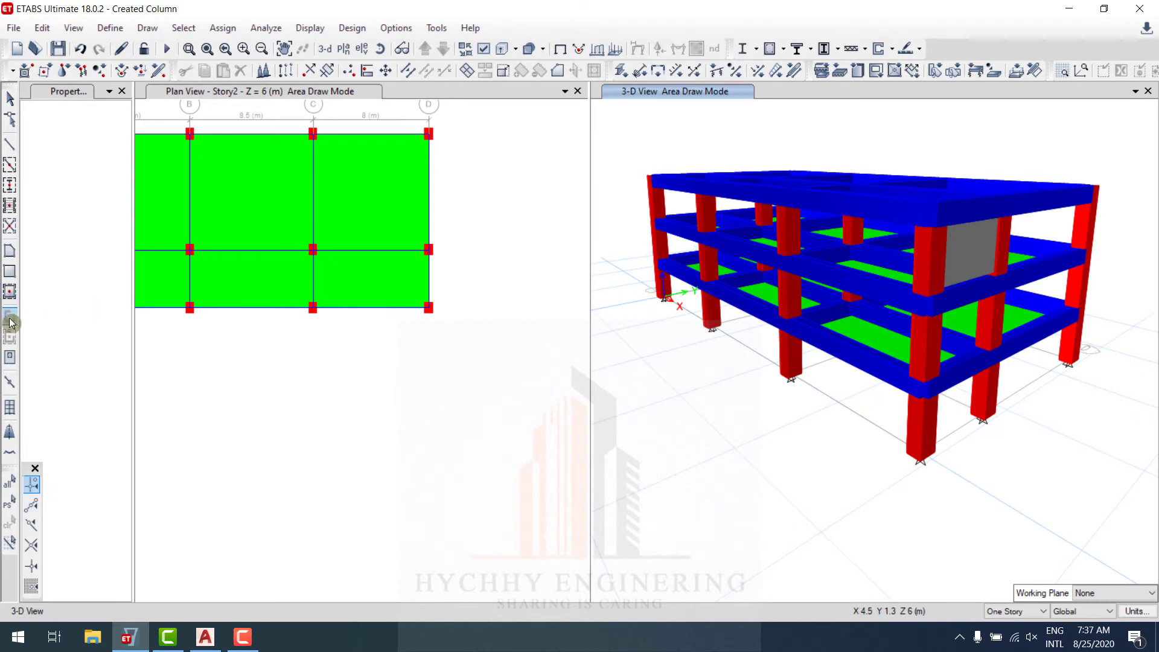
{"action": "left_click", "coordinate": [281, 387]}
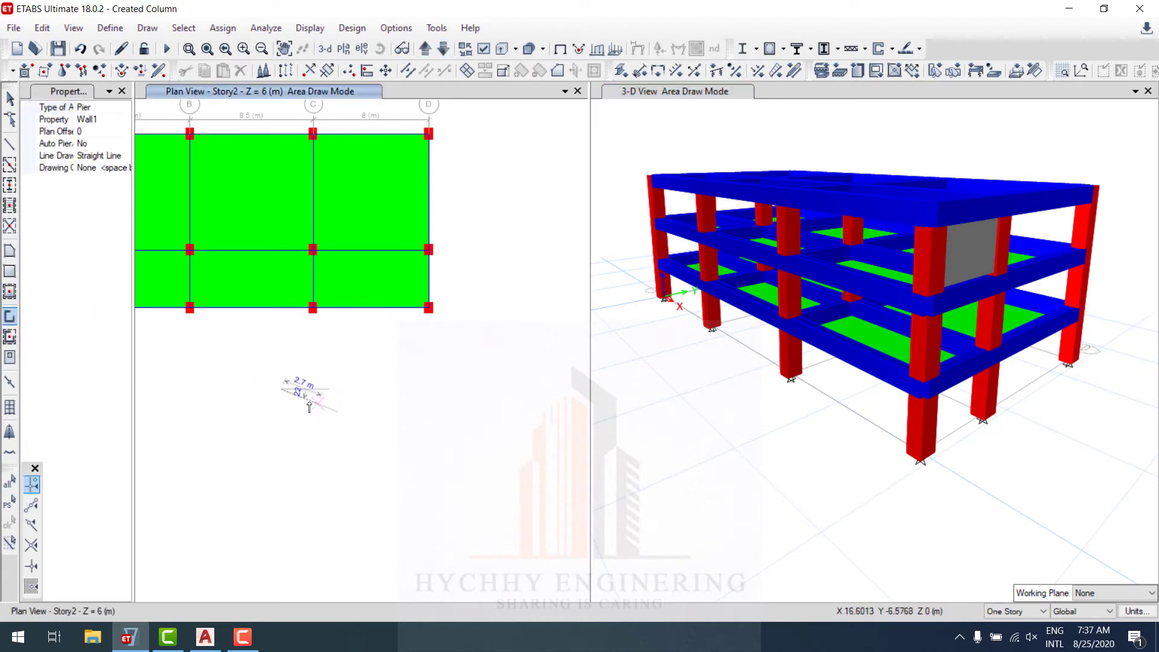
{"action": "key", "text": "Escape"}
{"action": "key", "text": "Escape"}
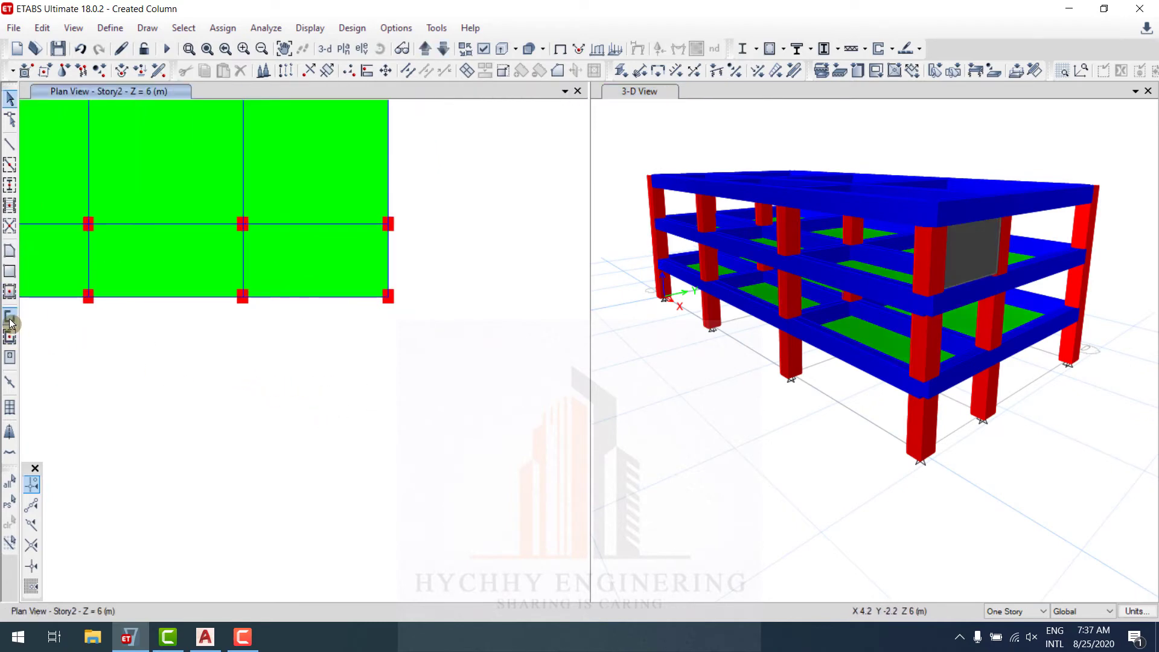
- Window gridline D with Quick Draw Walls to create the Story2 Wall1 wall, then pan the plan
{"action": "left_click", "coordinate": [10, 337]}
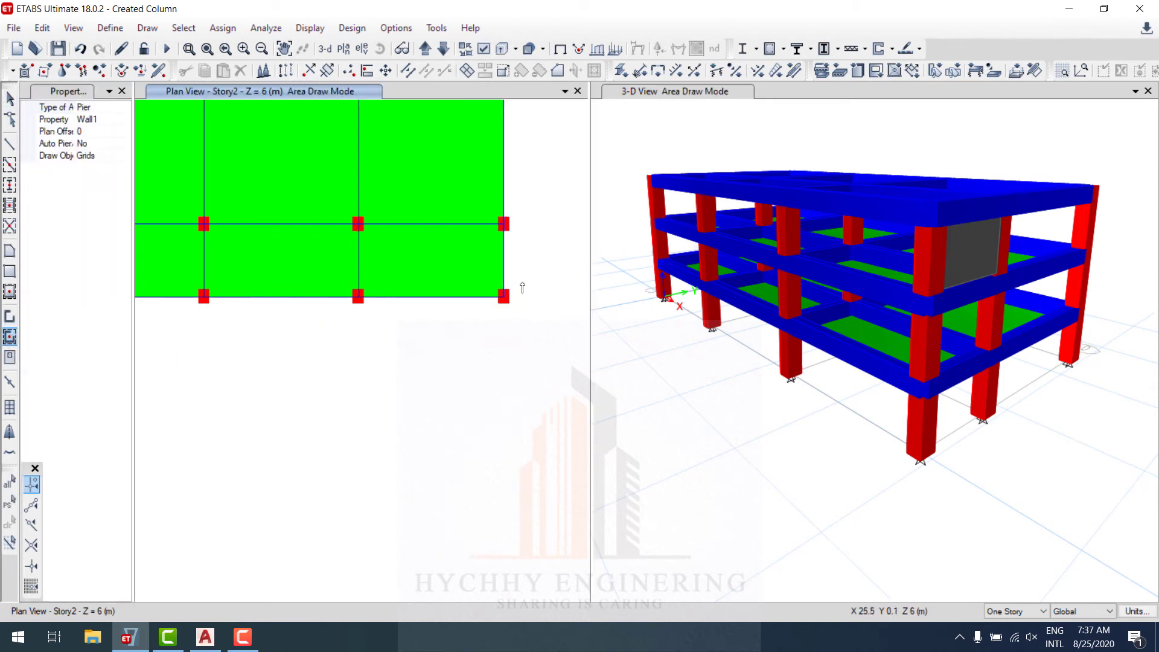
{"action": "mouse_move", "coordinate": [481, 195]}
{"action": "left_mouse_down"}
{"action": "mouse_move", "coordinate": [535, 307]}
{"action": "mouse_move", "coordinate": [489, 353]}
{"action": "mouse_move", "coordinate": [536, 311]}
{"action": "mouse_move", "coordinate": [507, 229]}
{"action": "mouse_move", "coordinate": [531, 331]}
{"action": "mouse_move", "coordinate": [508, 335]}
{"action": "mouse_move", "coordinate": [550, 332]}
{"action": "left_mouse_up"}
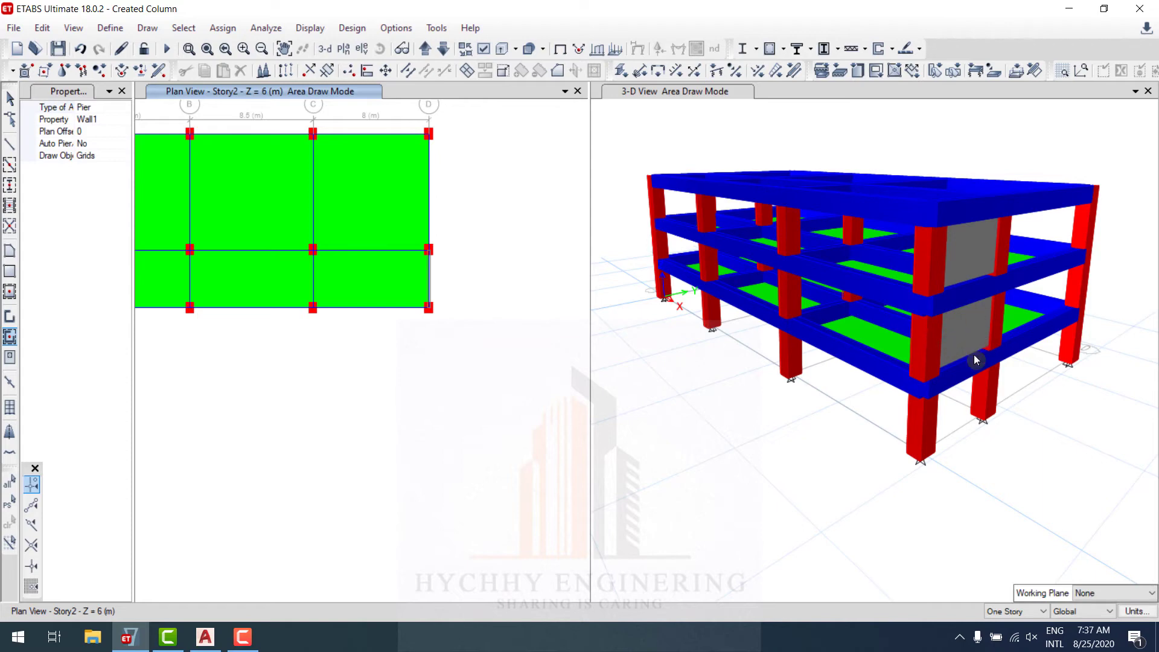
{"action": "middle_click_drag", "start_coordinate": [456, 352], "coordinate": [463, 318]}
{"action": "left_click", "coordinate": [226, 10]}
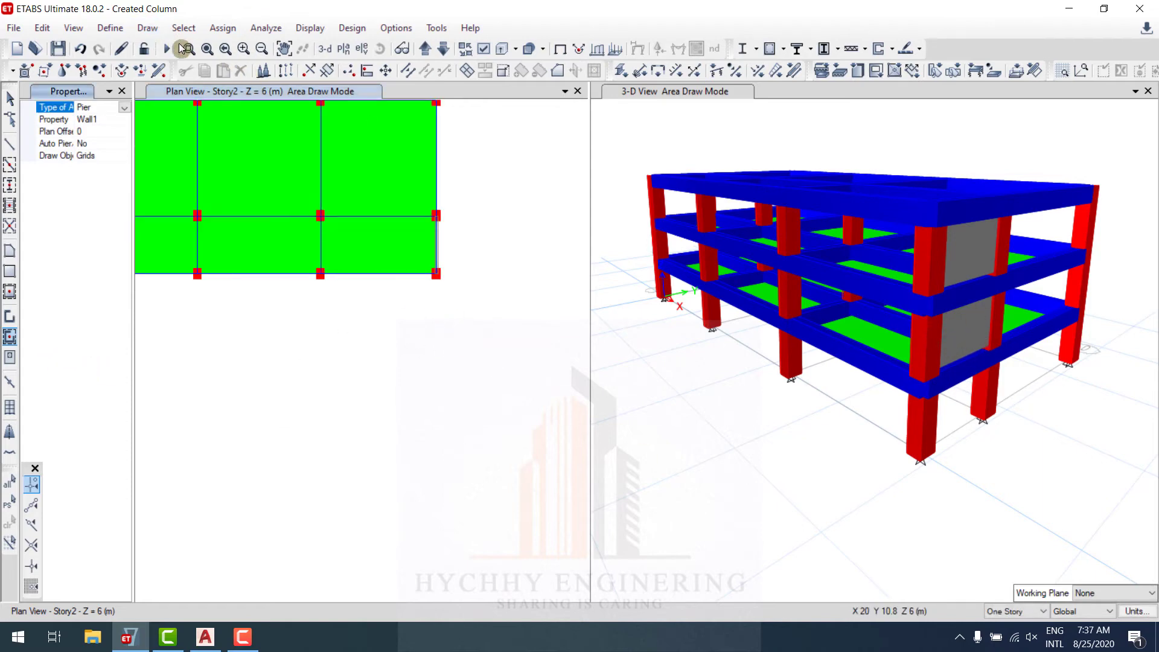
{"action": "left_click", "coordinate": [327, 70]}
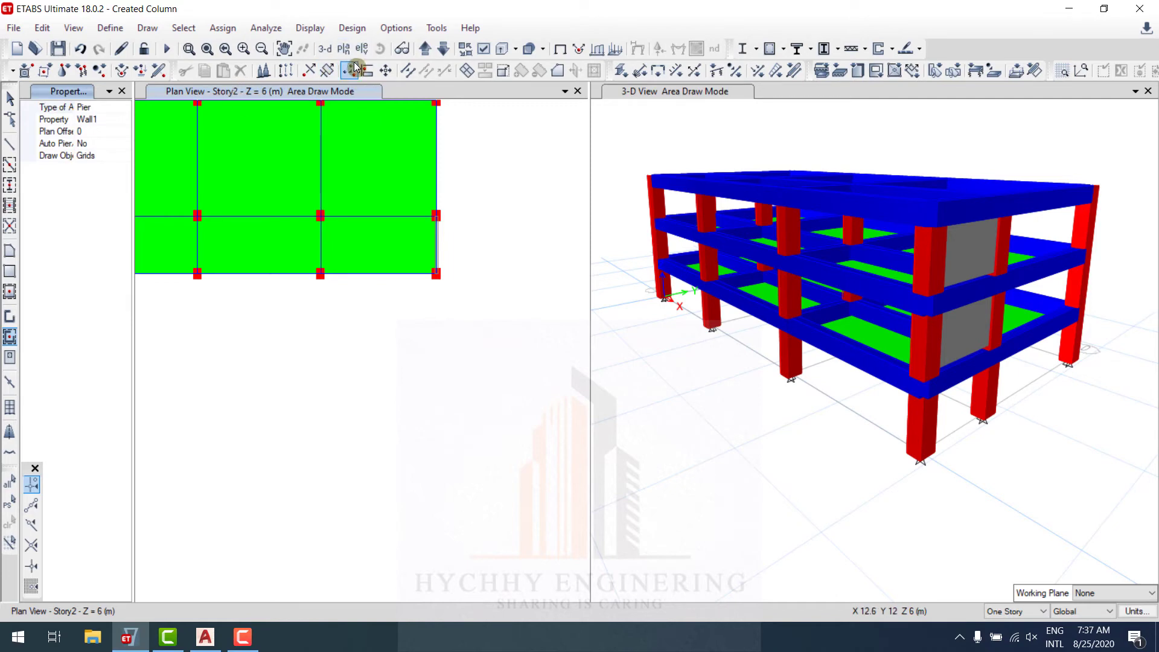
- Drop to Story1, window gridline D with Quick Draw Walls to add the Wall1 wall, and recentre the plan
{"action": "left_click", "coordinate": [443, 48]}
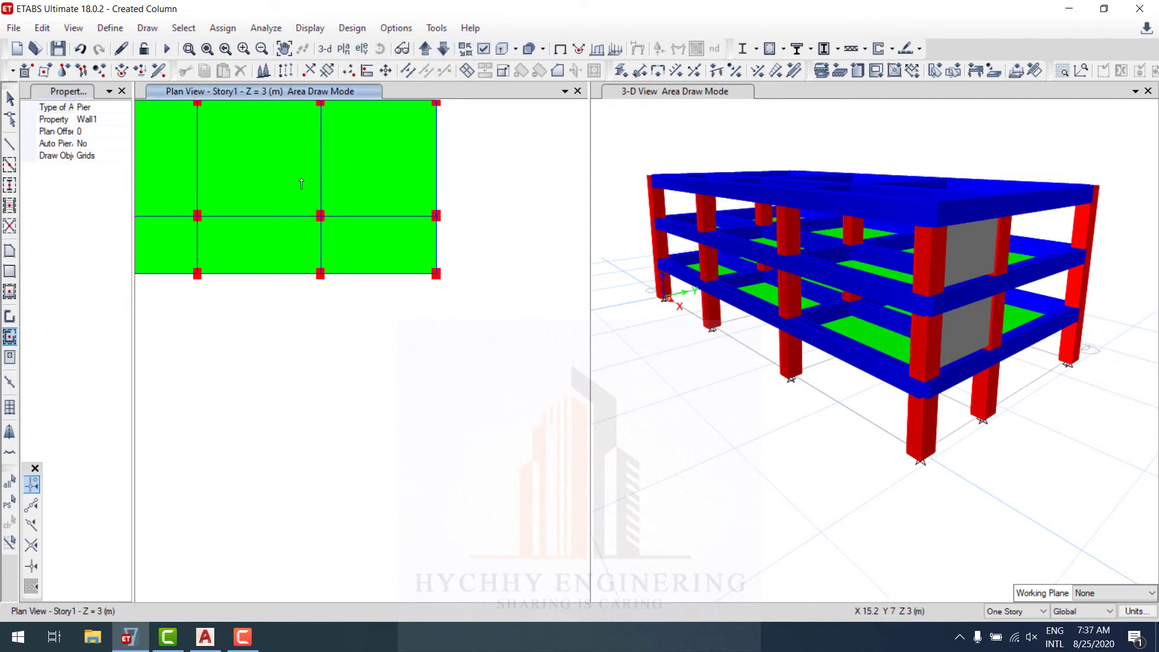
{"action": "left_click", "coordinate": [9, 339]}
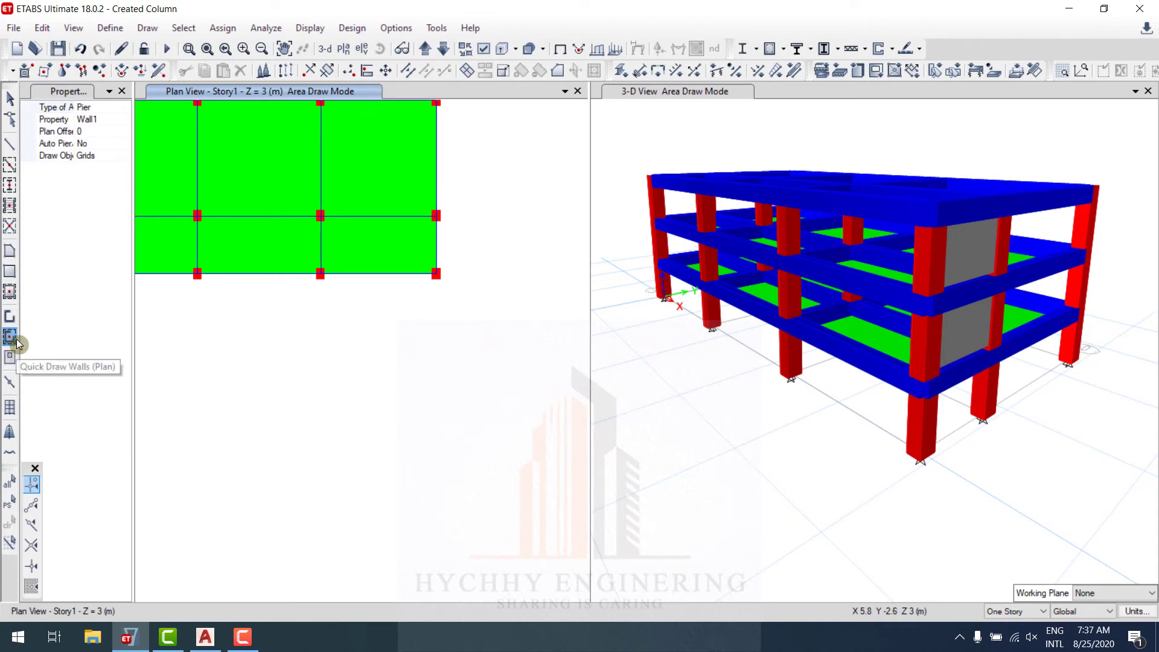
{"action": "left_click_drag", "start_coordinate": [423, 189], "coordinate": [468, 304]}
{"action": "middle_click_drag", "start_coordinate": [352, 274], "coordinate": [426, 283]}
{"action": "middle_click_drag", "start_coordinate": [329, 293], "coordinate": [355, 332]}
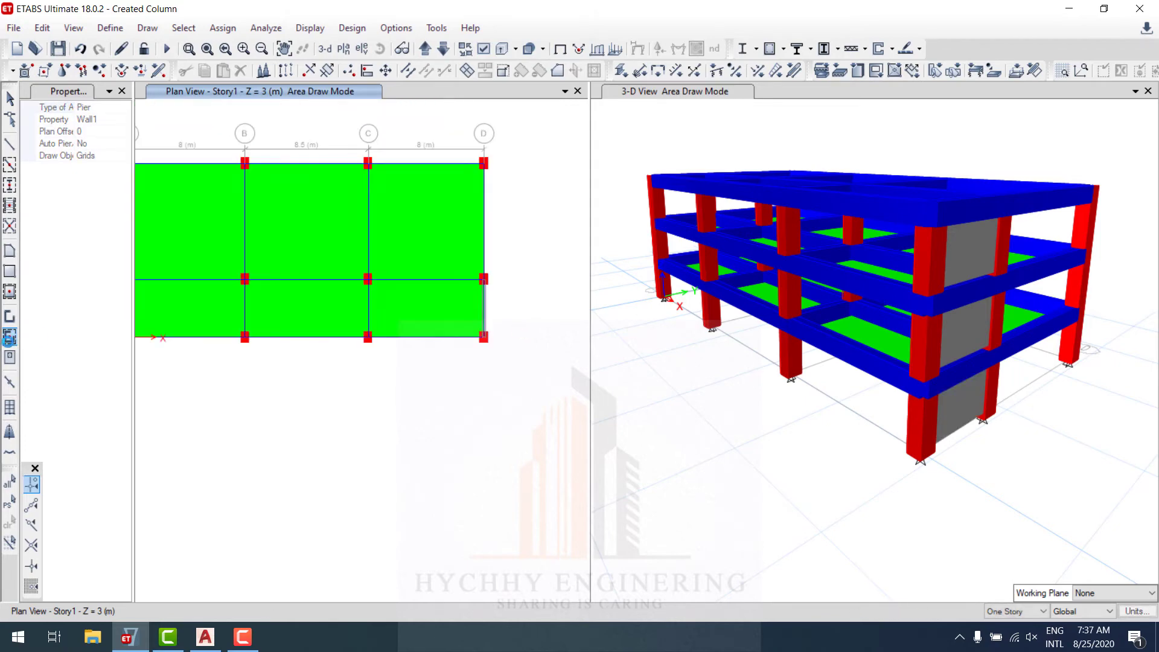
{"action": "middle_click_drag", "start_coordinate": [299, 394], "coordinate": [328, 369]}
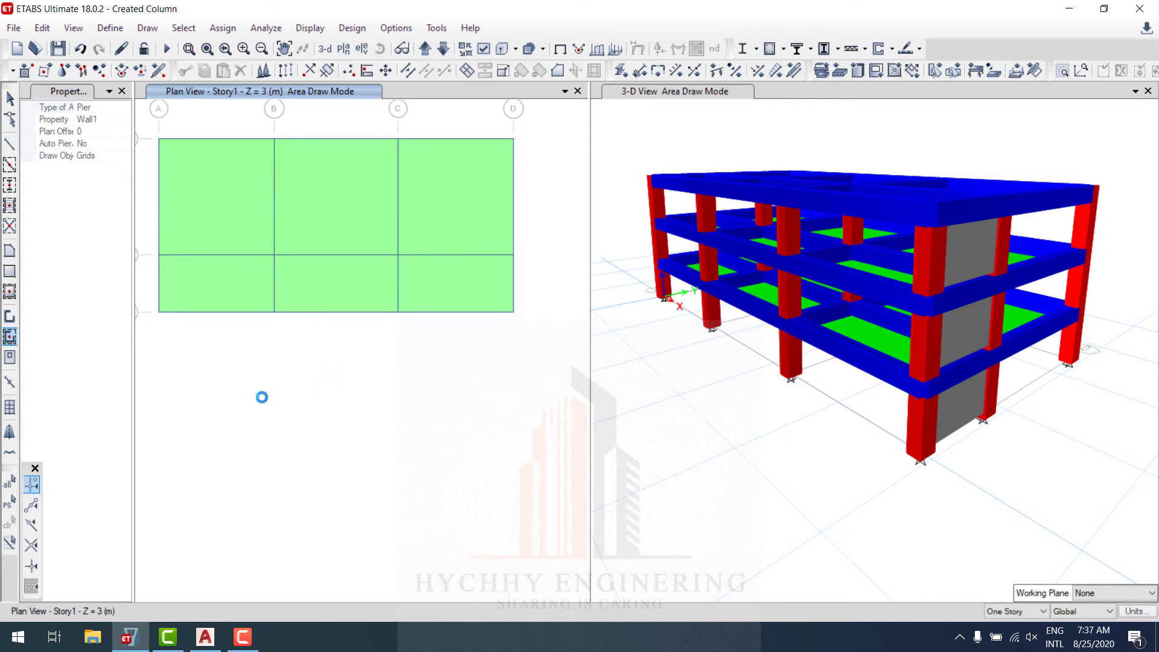
- Choose the Single Cell Wall template (3.3 × 3.3 m, 300 mm walls) in New Wall Stack and accept it
{"action": "left_click", "coordinate": [11, 409]}
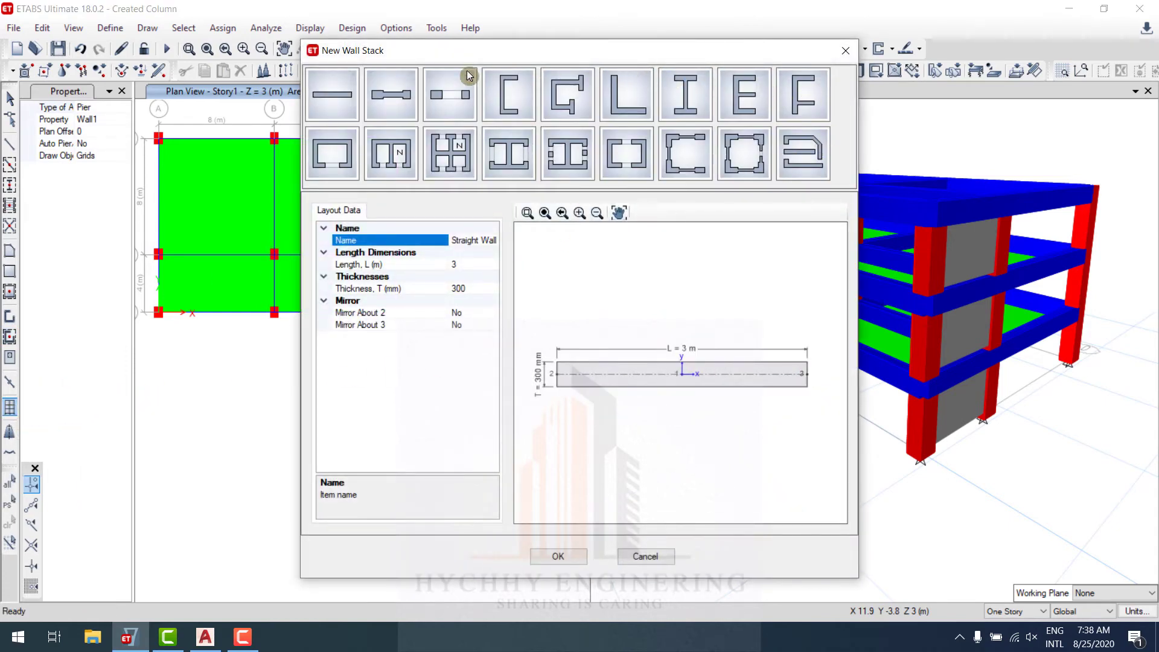
{"action": "left_click", "coordinate": [340, 154]}
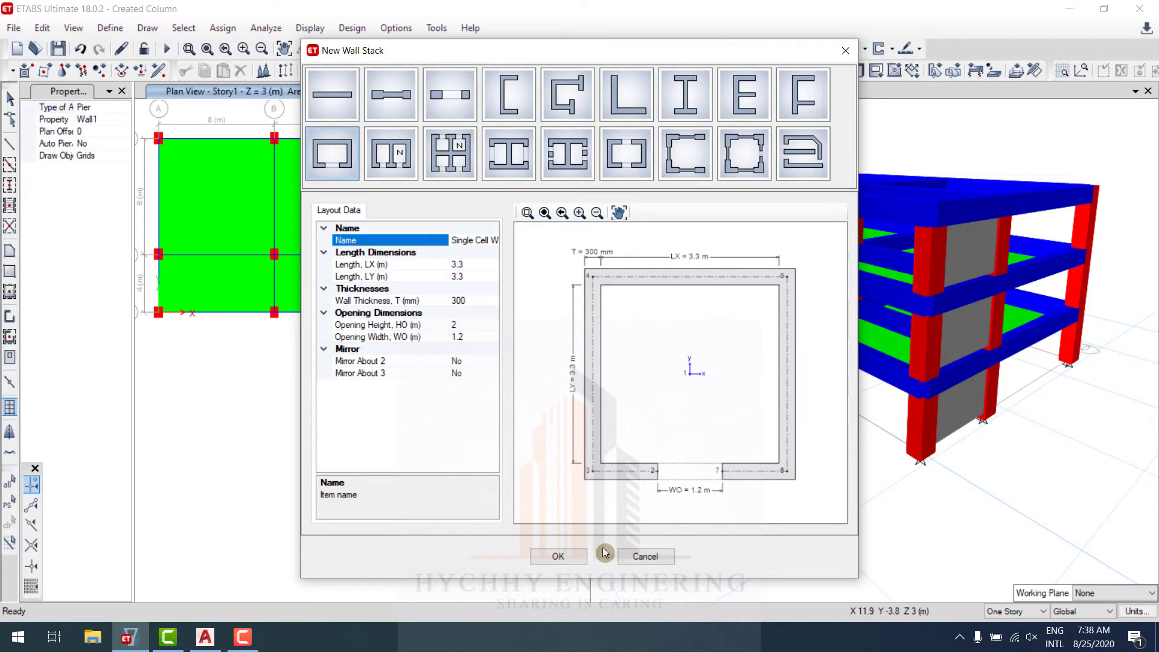
{"action": "left_click", "coordinate": [558, 557]}
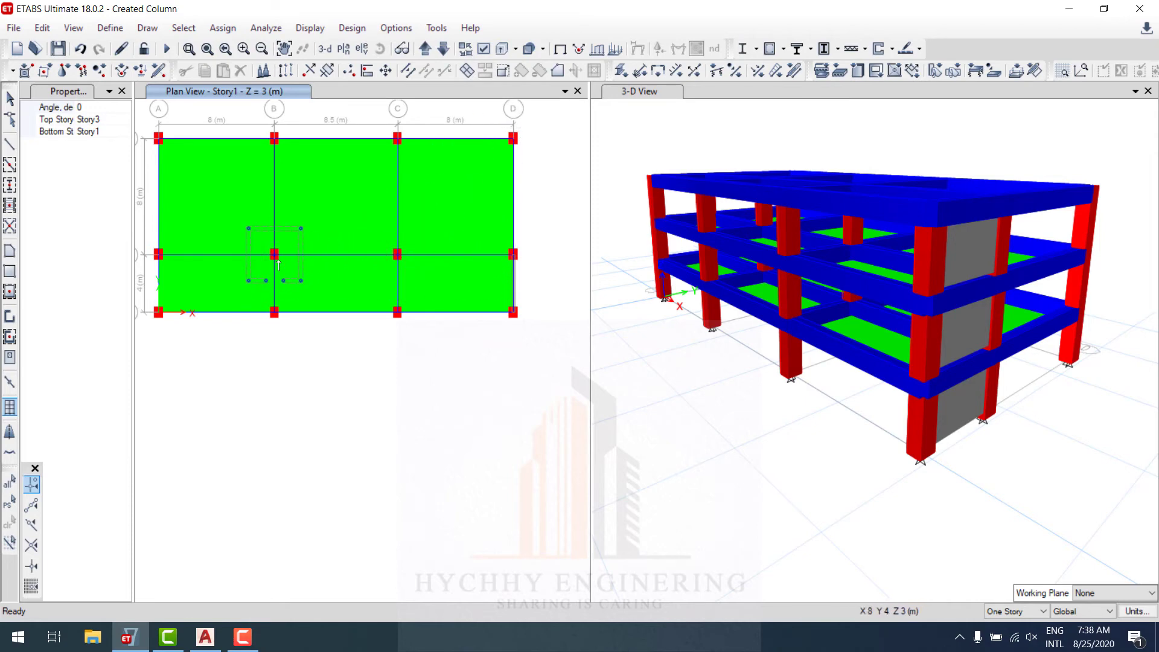
- Place the single-cell wall stack at grid point B2 and orbit the 3-D view to see it
{"action": "left_click", "coordinate": [306, 261]}
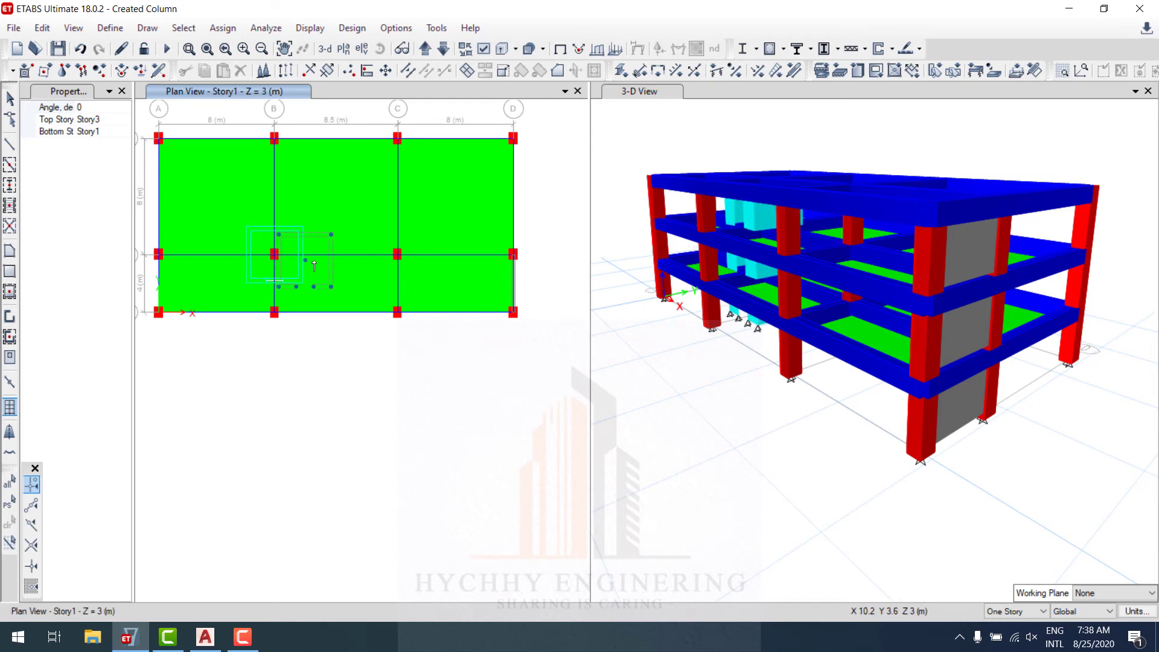
{"action": "key", "text": "Escape"}
{"action": "middle_click_drag", "start_coordinate": [744, 290], "coordinate": [741, 239], "text": "shift"}
{"action": "mouse_move", "coordinate": [704, 292]}
{"action": "middle_mouse_down", "text": "shift"}
{"action": "mouse_move", "coordinate": [776, 230]}
{"action": "mouse_move", "coordinate": [763, 248]}
{"action": "mouse_move", "coordinate": [798, 234]}
{"action": "middle_mouse_up", "text": "shift"}
{"action": "scroll", "coordinate": [798, 178], "scroll_direction": "up", "scroll_amount": 5}
{"action": "scroll", "coordinate": [759, 225], "scroll_direction": "down", "scroll_amount": 5}
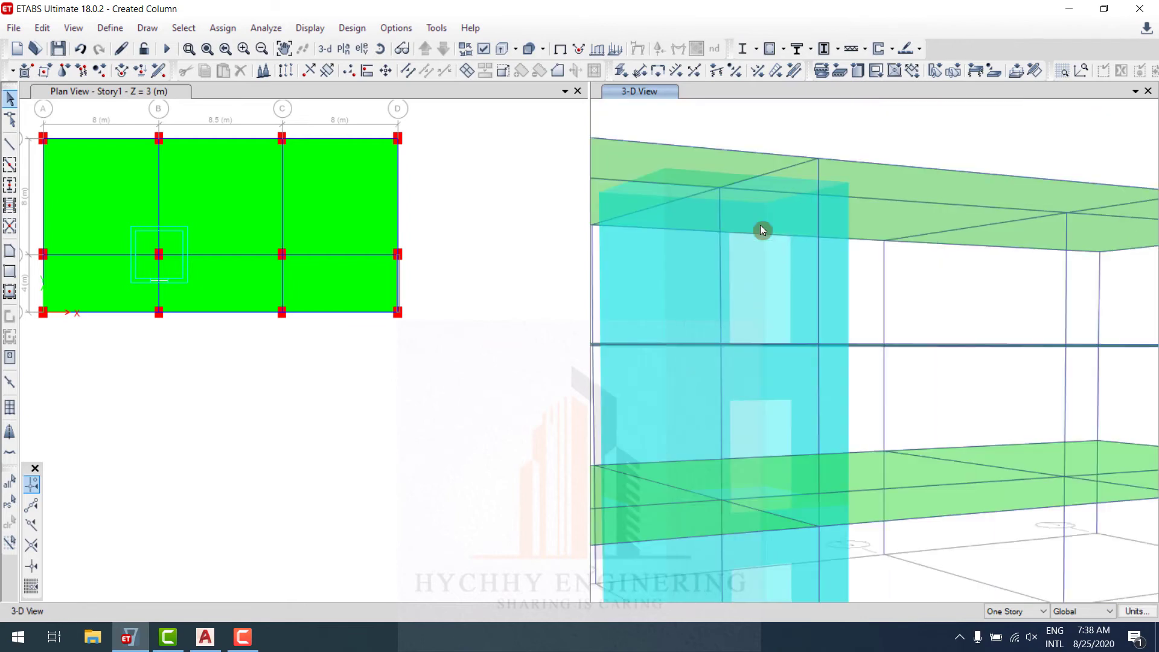
- Click through the core wall panels in 3-D to inspect them, then clear the selection
{"action": "left_click", "coordinate": [759, 216]}
{"action": "left_click", "coordinate": [758, 215]}
{"action": "left_click", "coordinate": [706, 212]}
{"action": "left_click", "coordinate": [707, 211]}
{"action": "left_click", "coordinate": [700, 201]}
{"action": "left_click", "coordinate": [700, 201]}
{"action": "left_click", "coordinate": [760, 205]}
{"action": "left_click", "coordinate": [688, 207]}
{"action": "left_click", "coordinate": [734, 194]}
{"action": "left_click", "coordinate": [758, 203]}
{"action": "left_click", "coordinate": [712, 219]}
{"action": "scroll", "coordinate": [737, 215], "scroll_direction": "down", "scroll_amount": 5}
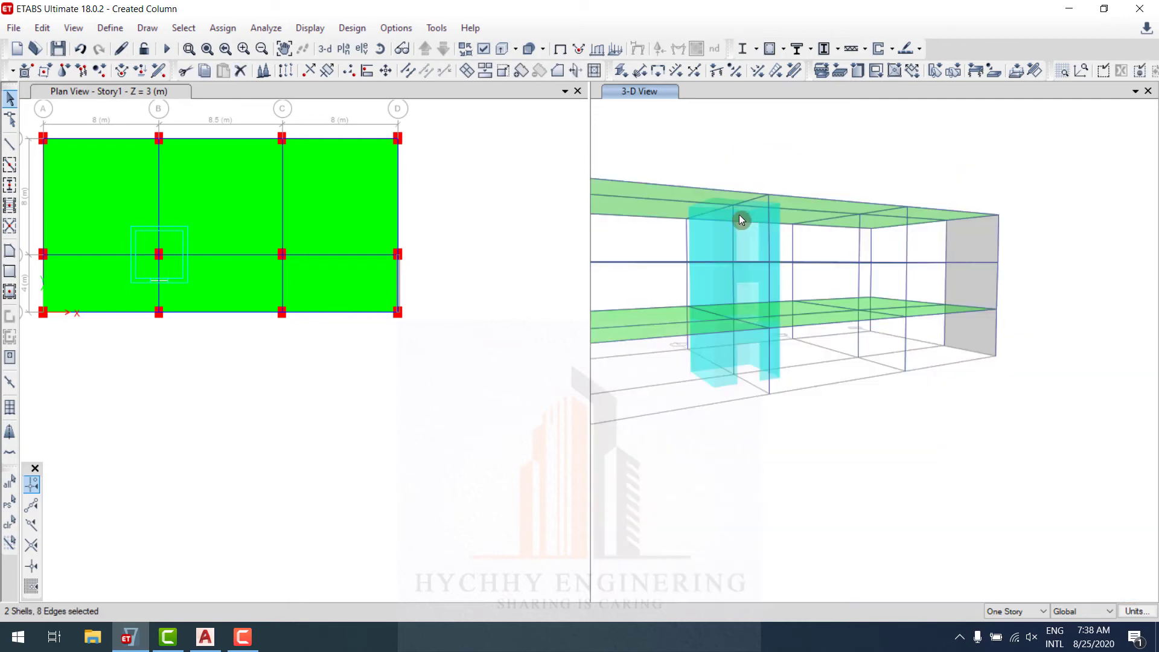
{"action": "key", "text": "ctrl+q"}
- Check the B–C slab's information, then pan and rotate the model to face the gridline D walls
{"action": "middle_click_drag", "start_coordinate": [723, 322], "coordinate": [678, 320], "text": "shift"}
{"action": "left_click", "coordinate": [262, 199]}
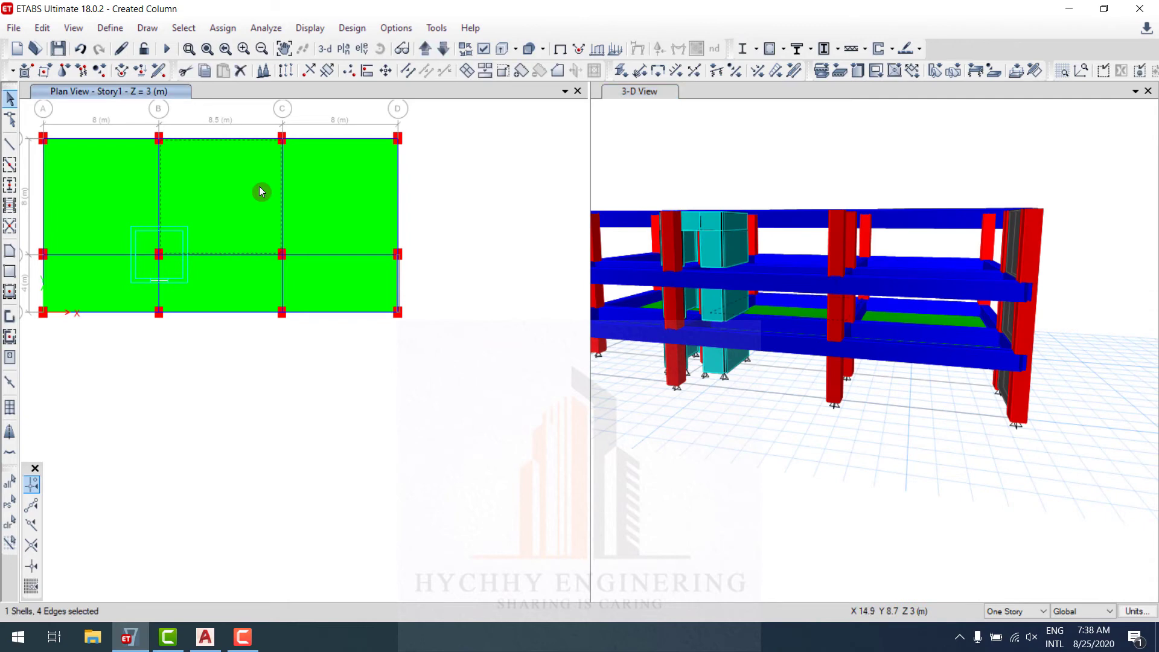
{"action": "right_click", "coordinate": [259, 186]}
{"action": "key", "text": "Escape"}
{"action": "key", "text": "Escape"}
{"action": "middle_click_drag", "start_coordinate": [304, 282], "coordinate": [474, 290]}
{"action": "middle_click_drag", "start_coordinate": [384, 302], "coordinate": [312, 298]}
{"action": "middle_click_drag", "start_coordinate": [908, 332], "coordinate": [831, 335]}
{"action": "middle_click_drag", "start_coordinate": [938, 364], "coordinate": [888, 397], "text": "shift"}
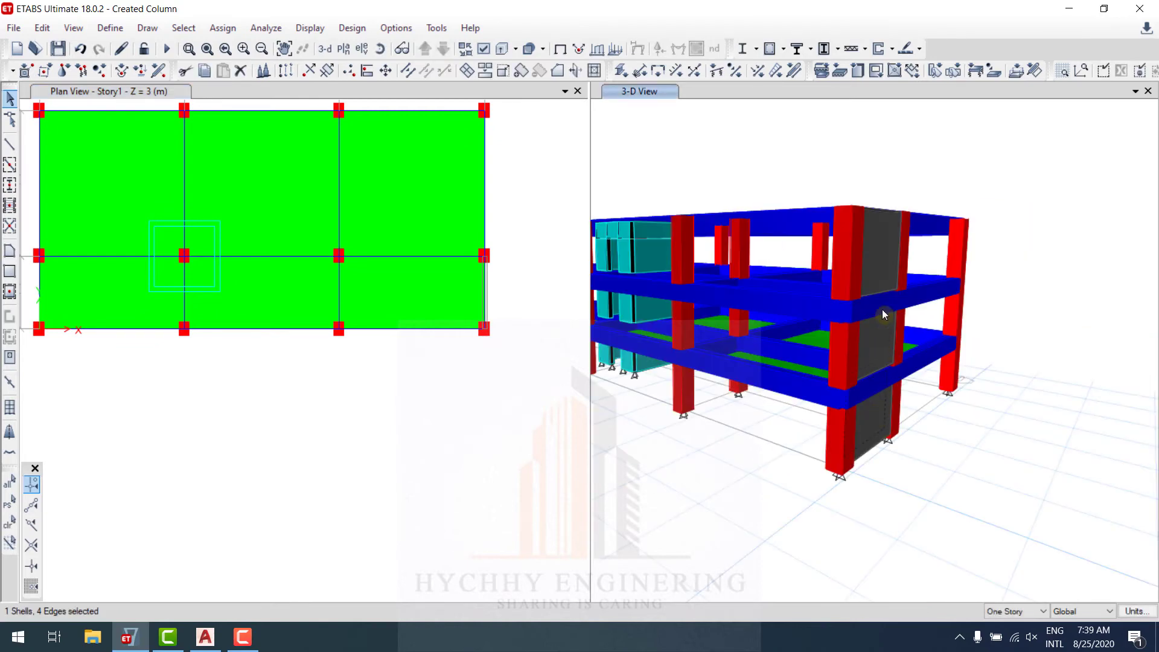
- Clear a stray selection and select the gridline D wall panels in the 3-D view
{"action": "left_click", "coordinate": [886, 271]}
{"action": "left_click", "coordinate": [9, 523]}
{"action": "left_click", "coordinate": [879, 247]}
{"action": "left_click", "coordinate": [881, 418]}
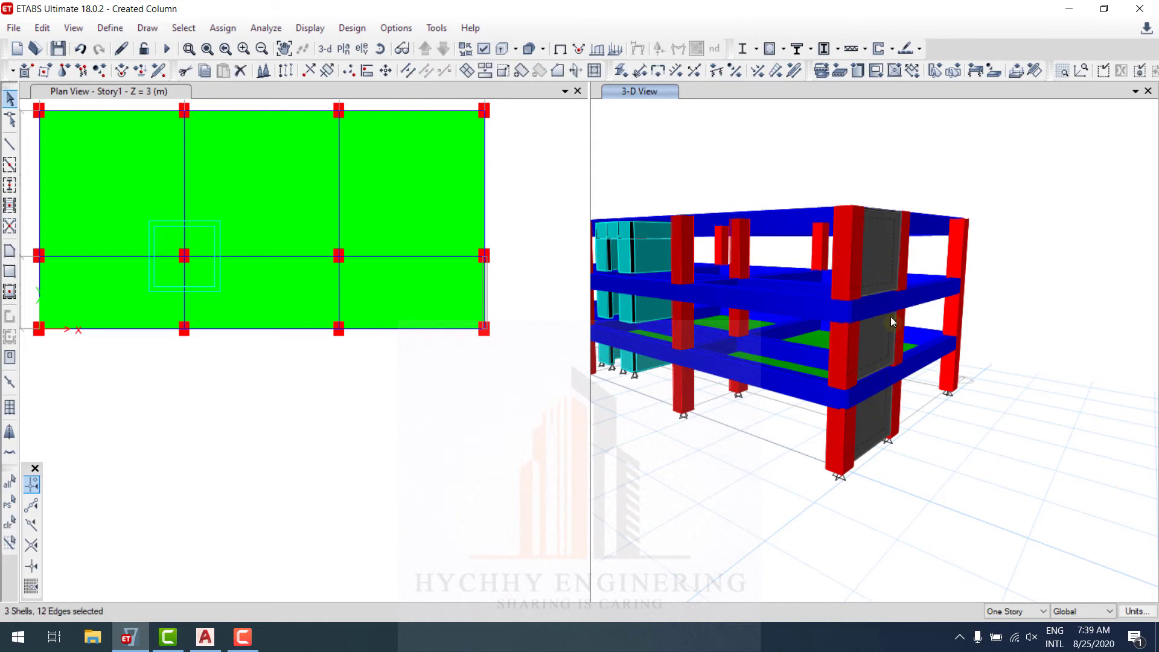
- Via Assign > Shell > Wall Section, add Wall2 as a copy of Wall1 (4000Psi, 250 mm)
{"action": "left_click", "coordinate": [223, 29]}
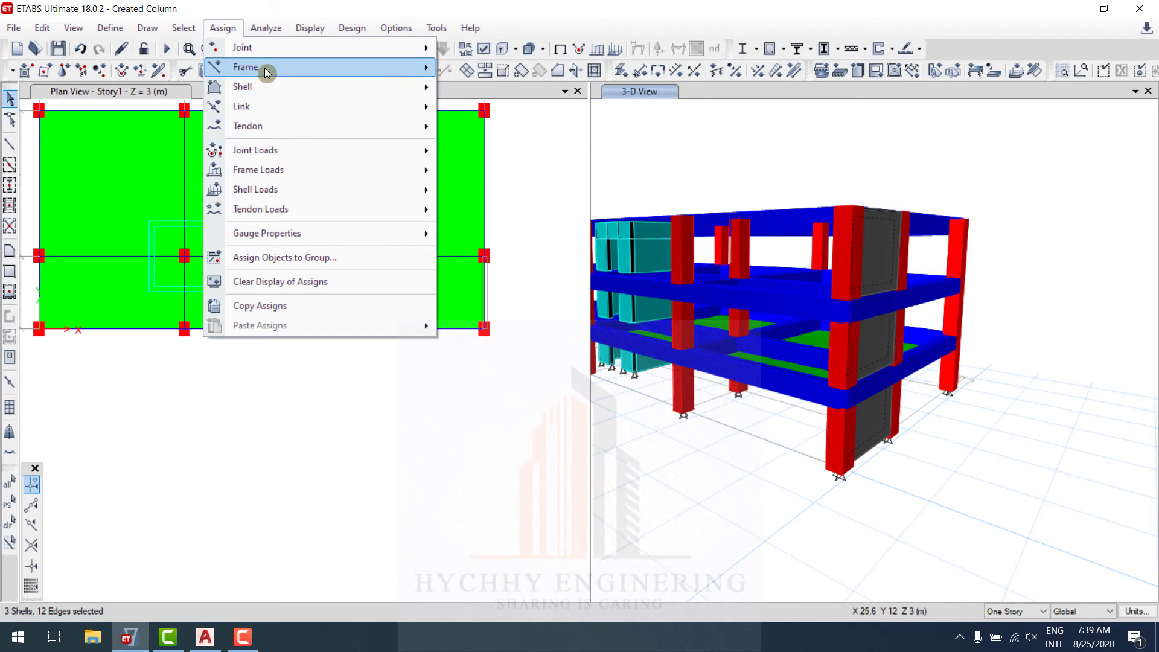
{"action": "mouse_move", "coordinate": [261, 86]}
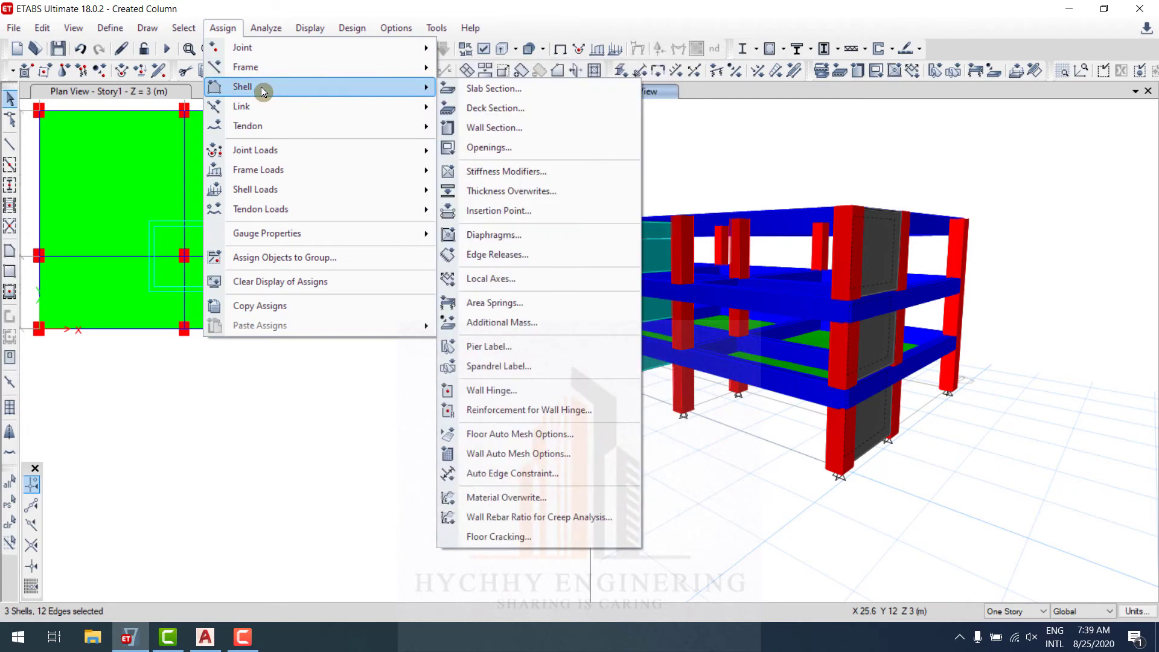
{"action": "left_click", "coordinate": [531, 128]}
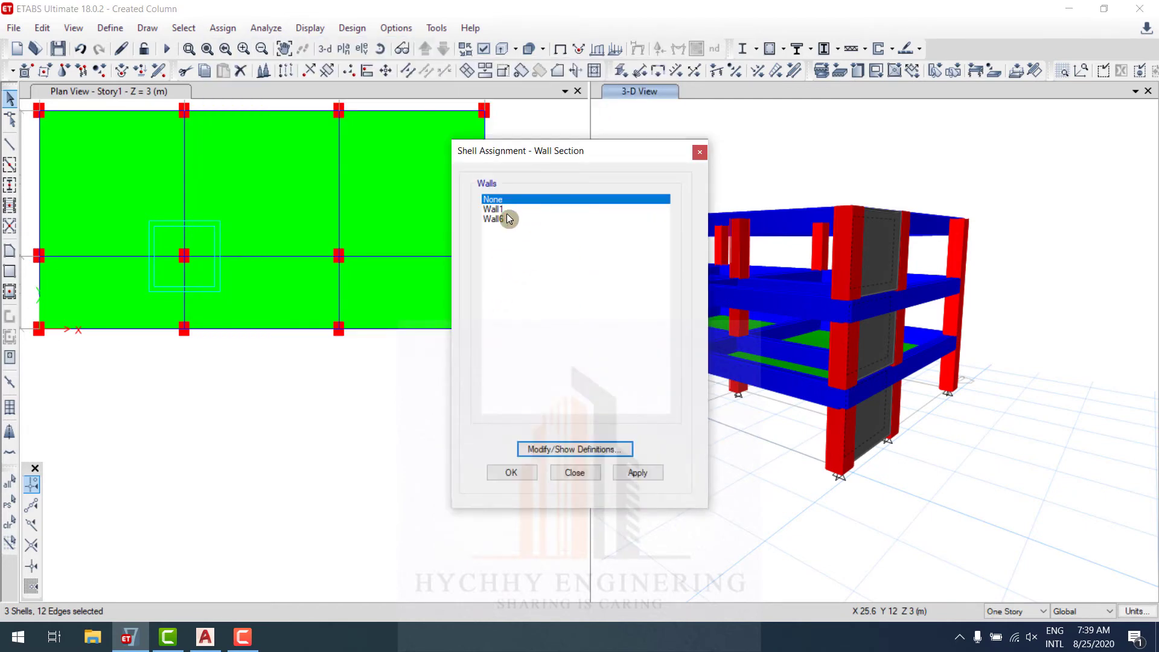
{"action": "left_click", "coordinate": [579, 450]}
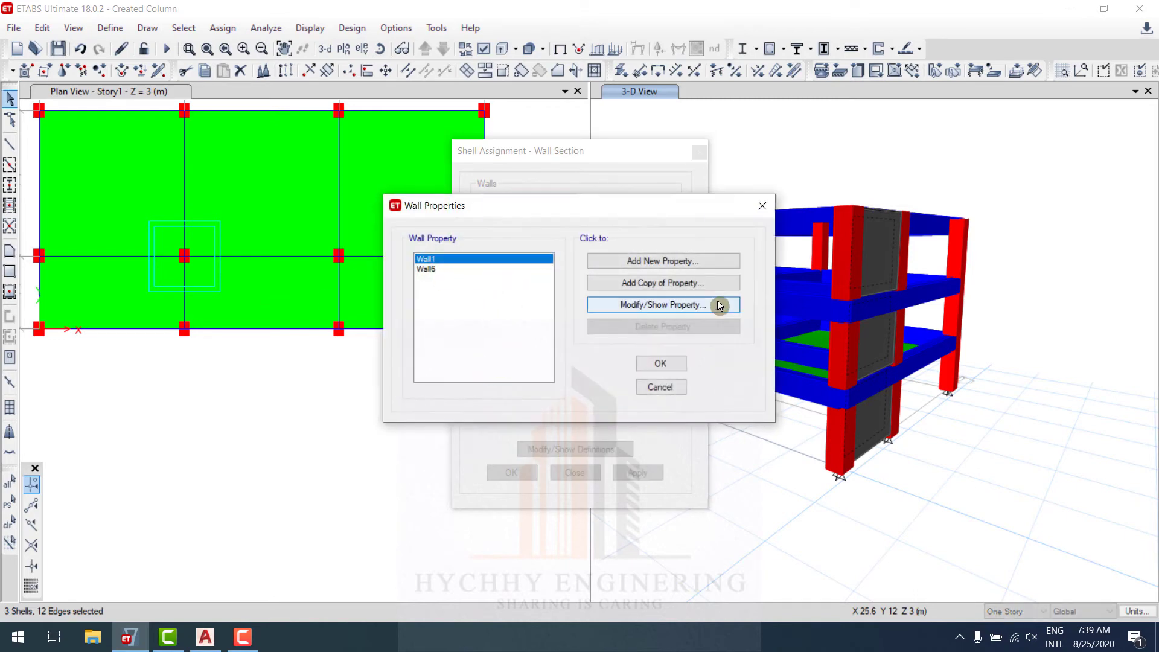
{"action": "left_click", "coordinate": [690, 291]}
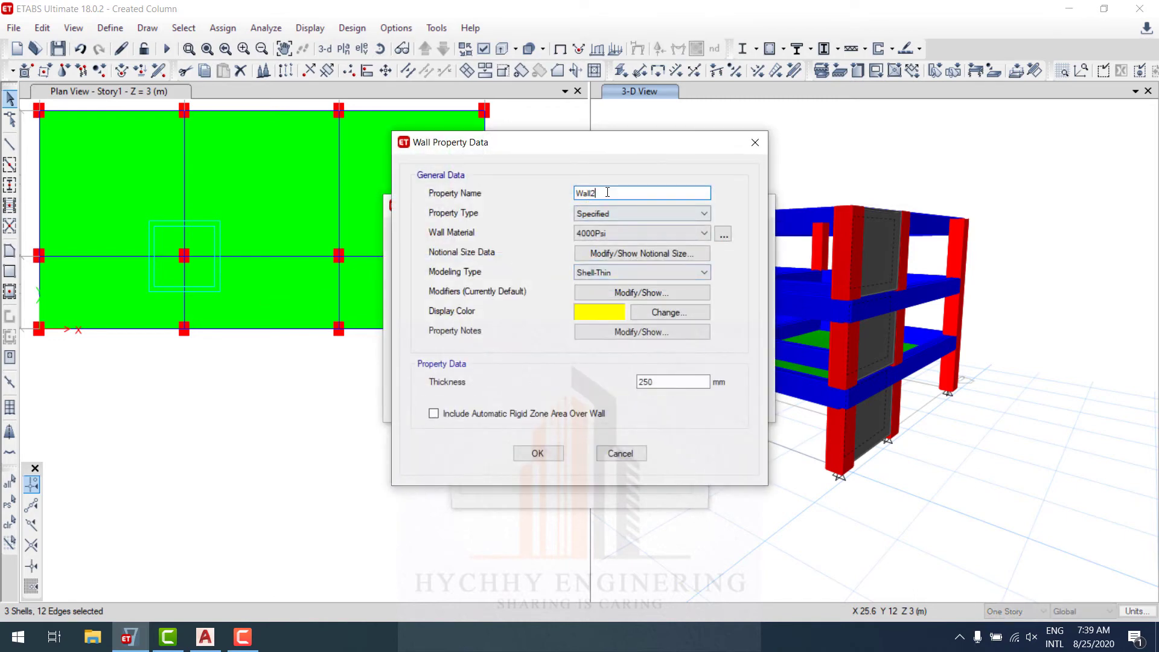
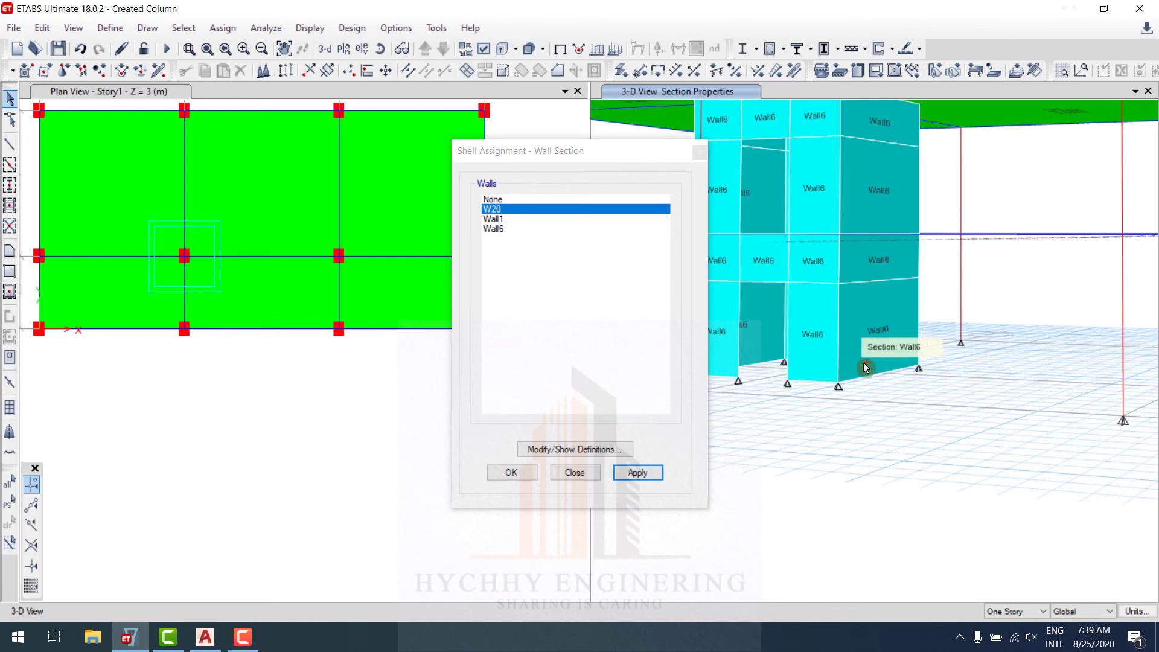
- Review the whole building with W20 side walls and the Wall6 core, then close the wall section assignment
{"action": "scroll", "coordinate": [850, 366], "scroll_direction": "down", "scroll_amount": 5}
{"action": "middle_click_drag", "start_coordinate": [836, 366], "coordinate": [891, 387], "text": "shift"}
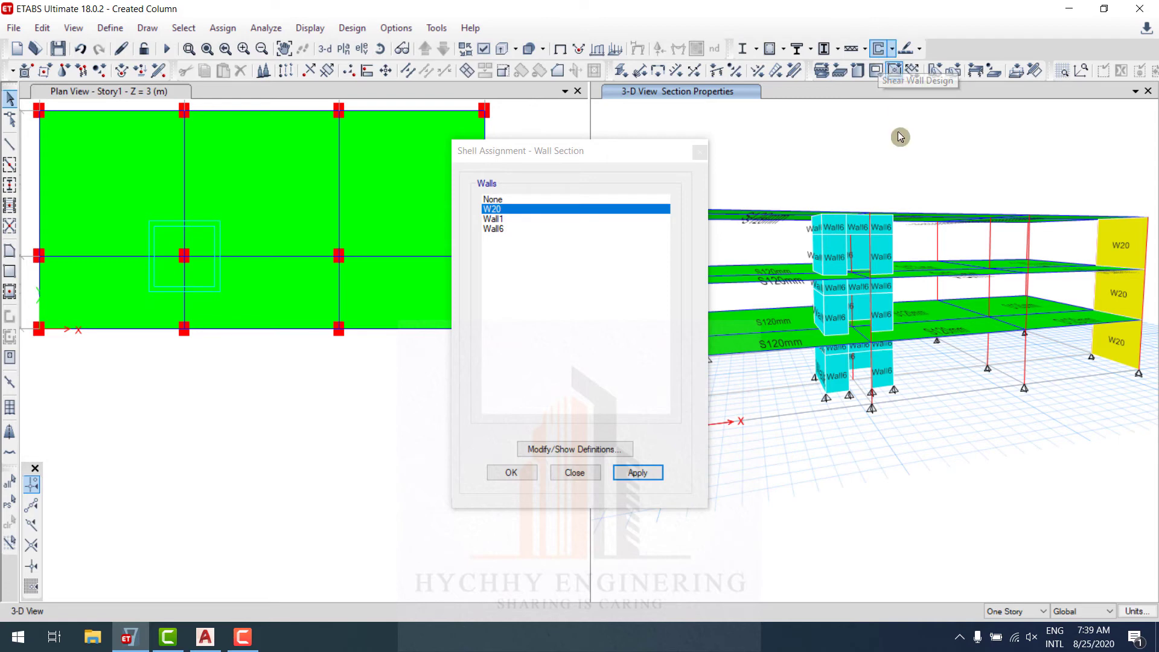
{"action": "middle_click_drag", "start_coordinate": [820, 377], "coordinate": [779, 344], "text": "shift"}
{"action": "middle_click_drag", "start_coordinate": [984, 373], "coordinate": [854, 347]}
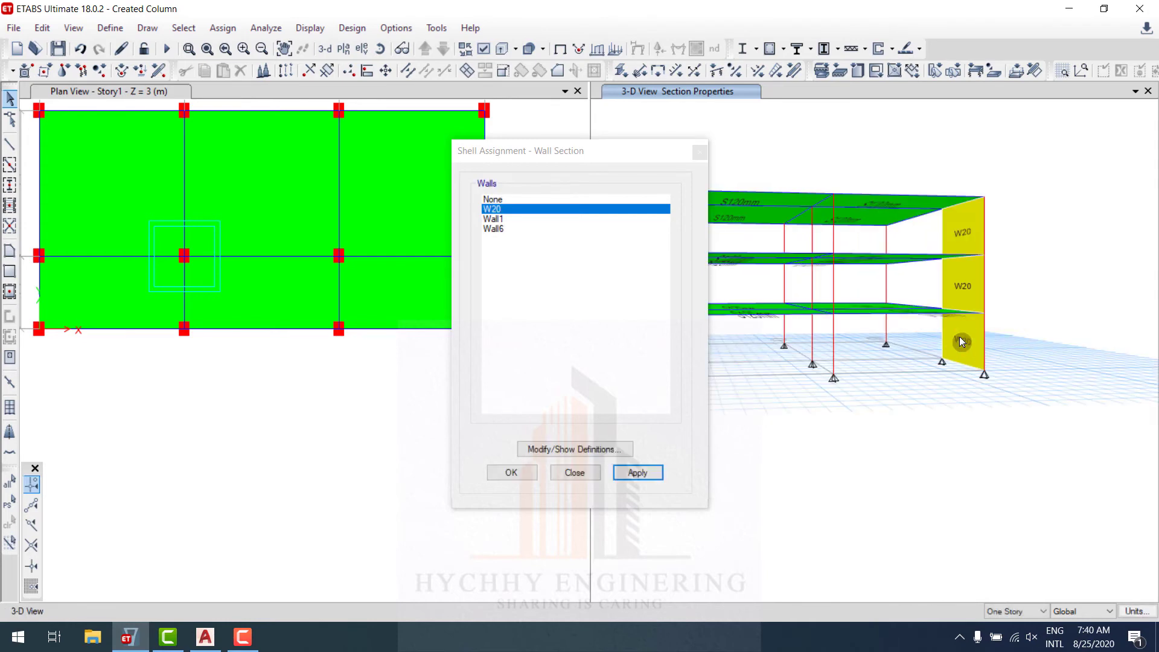
{"action": "left_click", "coordinate": [701, 152]}
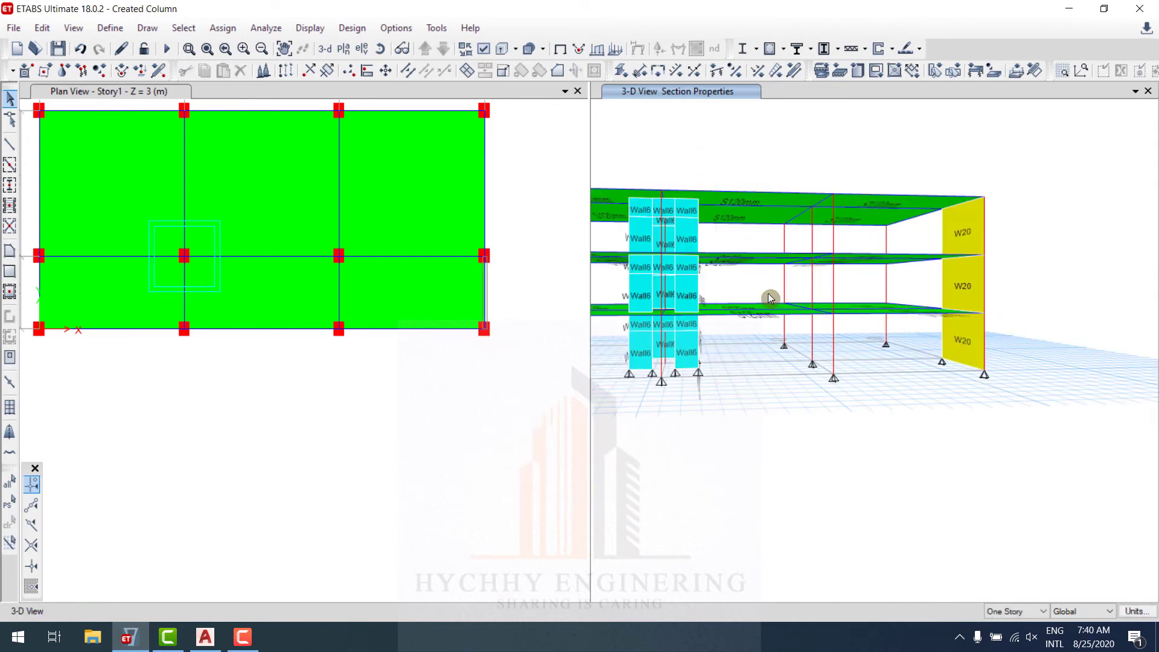
- Bring up the shell Pier Label assignment and compare existing labels P1 and P2
{"action": "middle_click_drag", "start_coordinate": [764, 320], "coordinate": [987, 313], "text": "shift"}
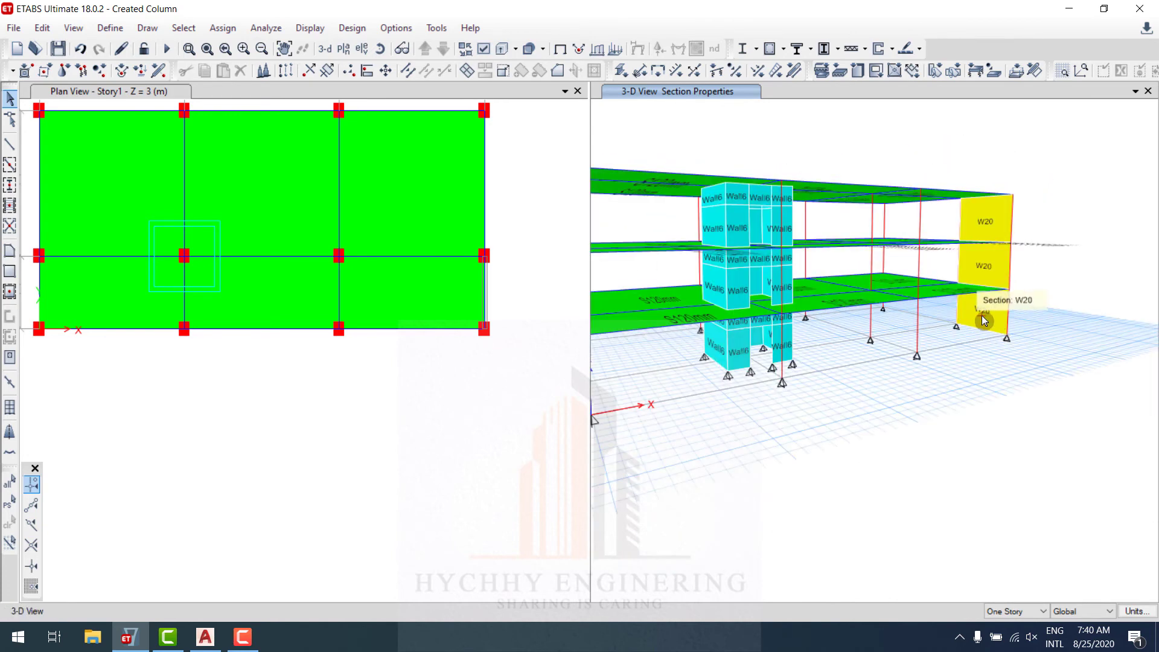
{"action": "scroll", "coordinate": [982, 315], "scroll_direction": "up", "scroll_amount": 3}
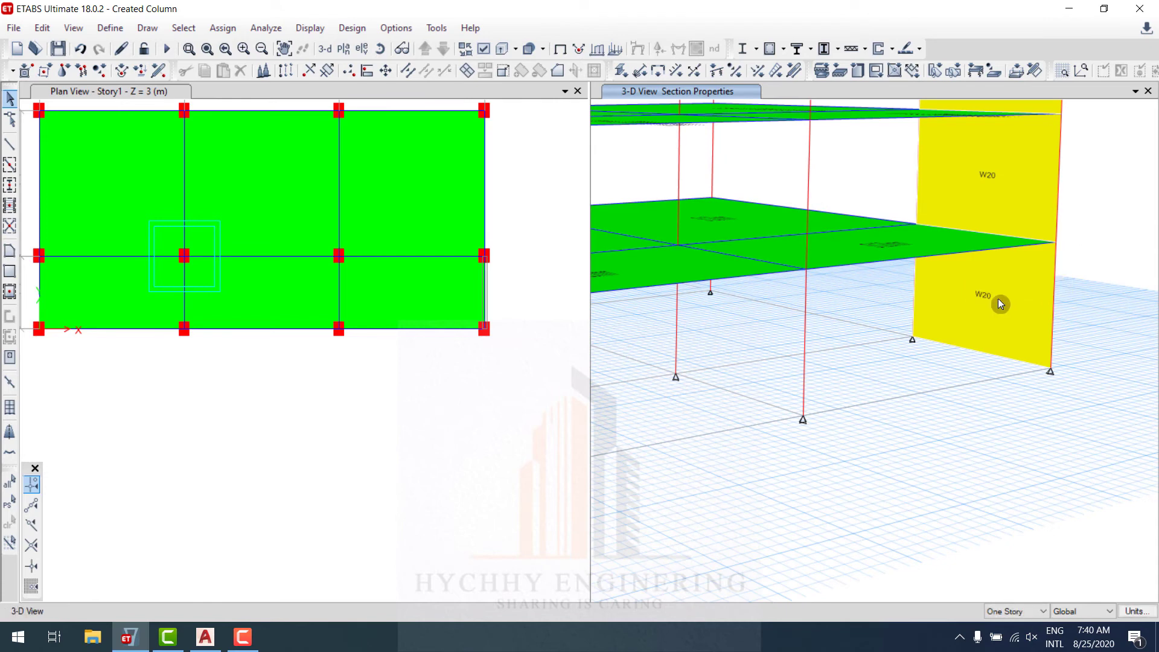
{"action": "left_click", "coordinate": [223, 28]}
{"action": "mouse_move", "coordinate": [271, 89]}
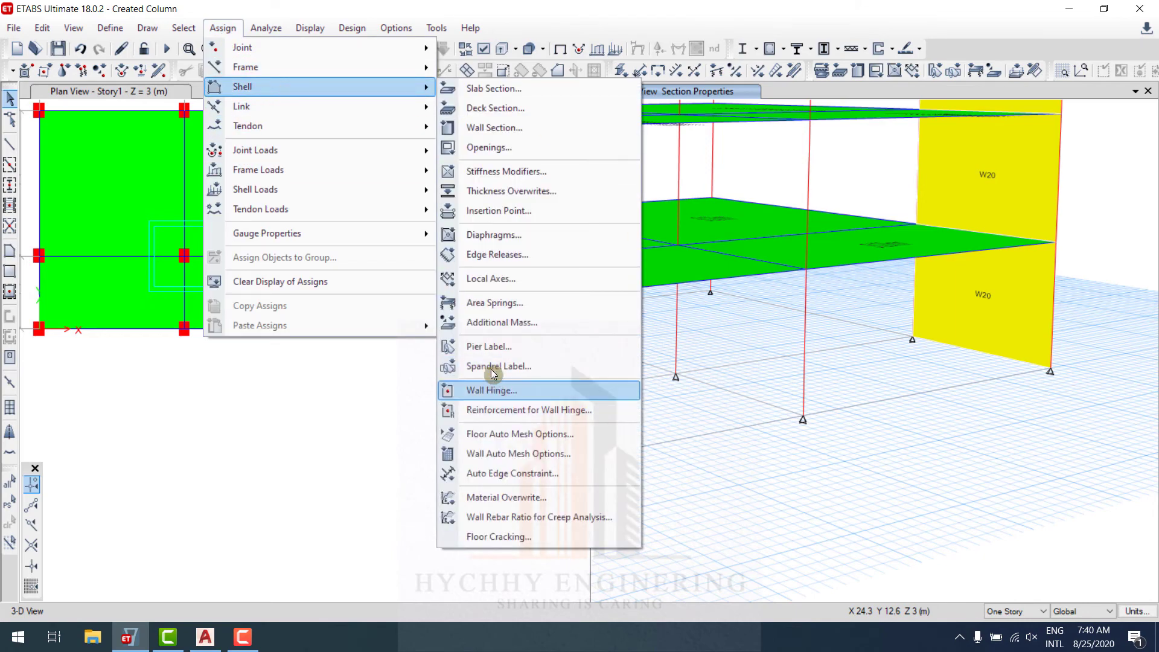
{"action": "left_click", "coordinate": [484, 347]}
{"action": "left_click", "coordinate": [499, 216]}
{"action": "left_click", "coordinate": [493, 208]}
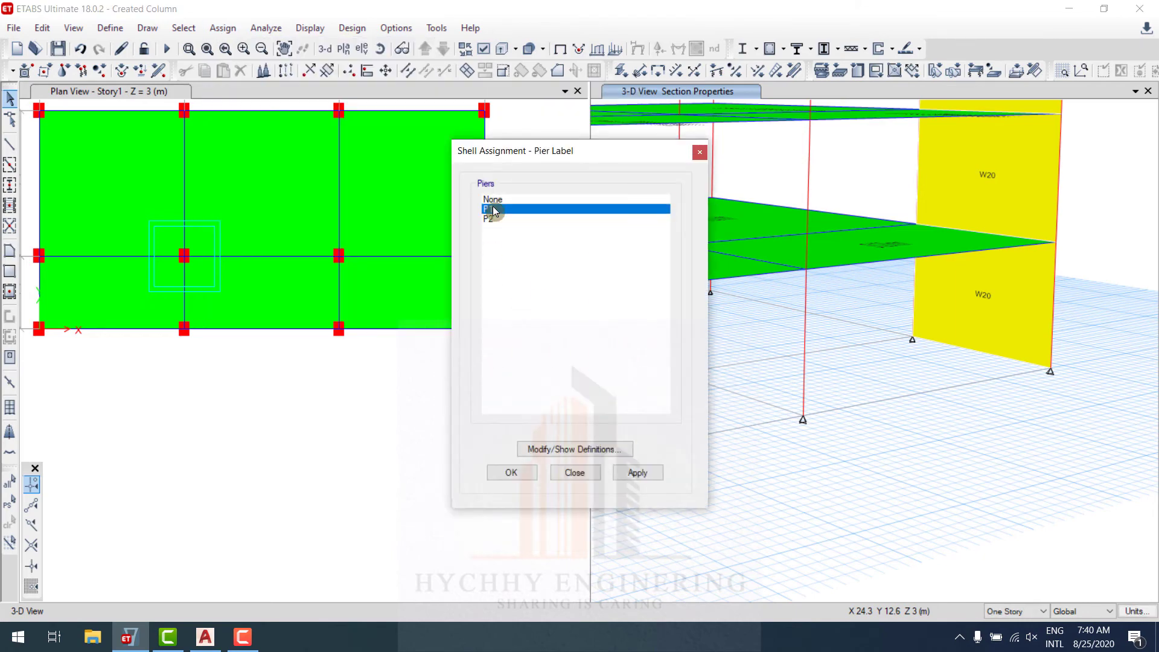
{"action": "left_click", "coordinate": [489, 217]}
{"action": "left_click", "coordinate": [494, 211]}
{"action": "left_click", "coordinate": [494, 217]}
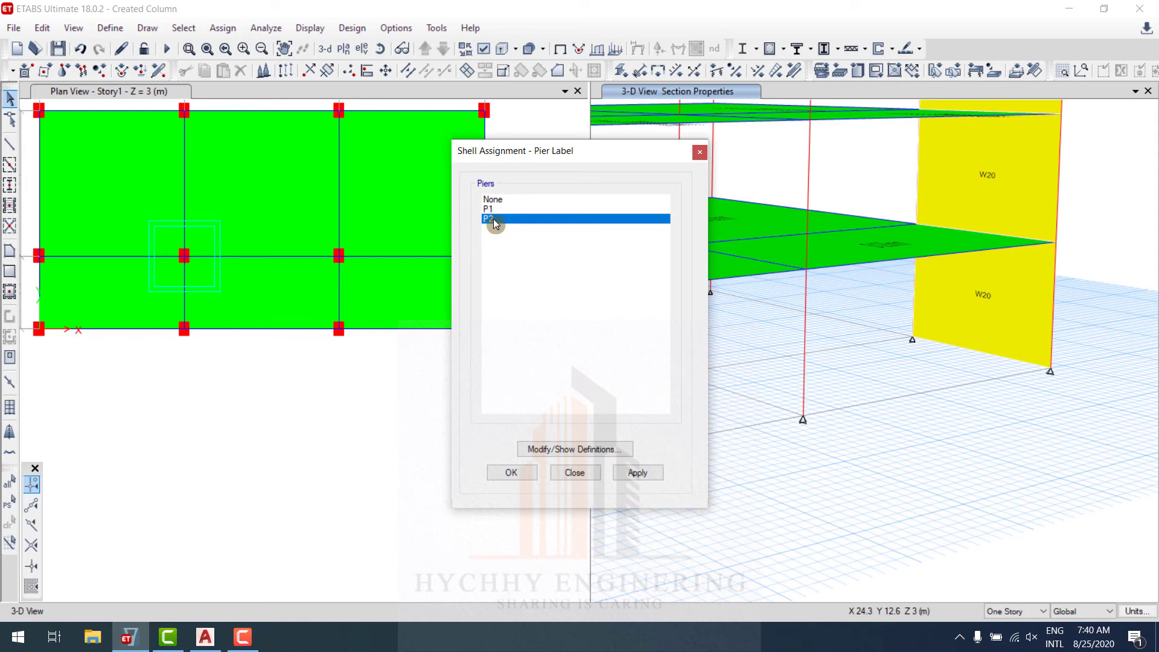
- Define a new pier label P3 and confirm the pier label definitions
{"action": "left_click", "coordinate": [609, 449]}
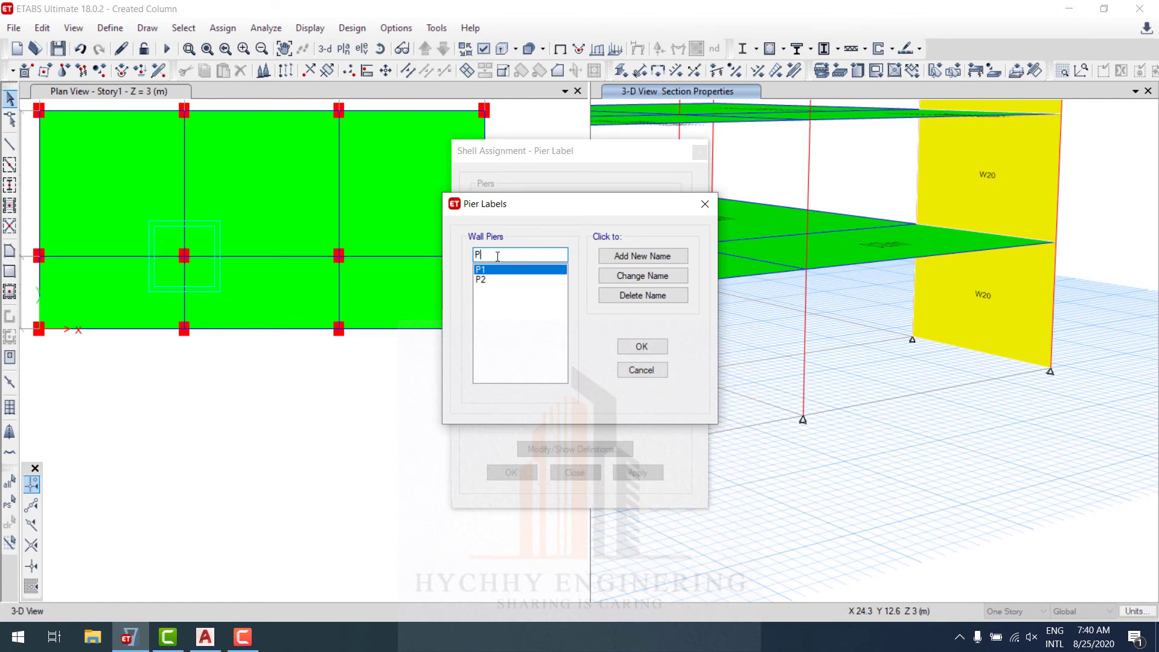
{"action": "left_click", "coordinate": [643, 256]}
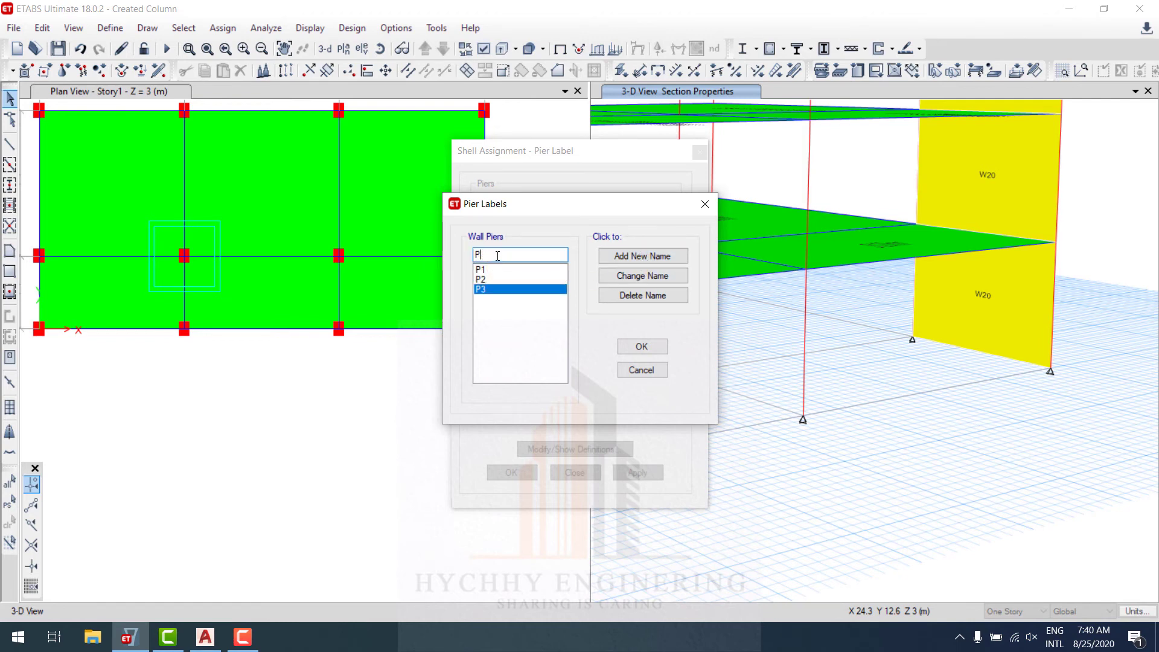
{"action": "left_click", "coordinate": [642, 346]}
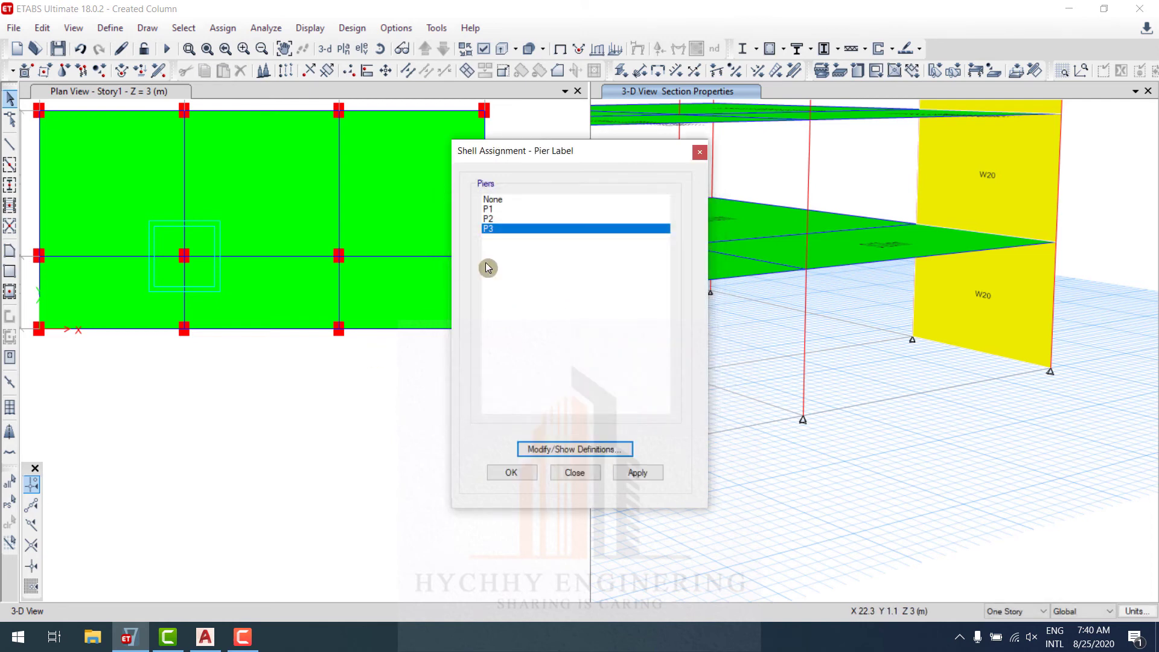
- Assign pier labels P1, P2 and P3 to the lower, middle and top side wall panels
{"action": "left_click", "coordinate": [1050, 336]}
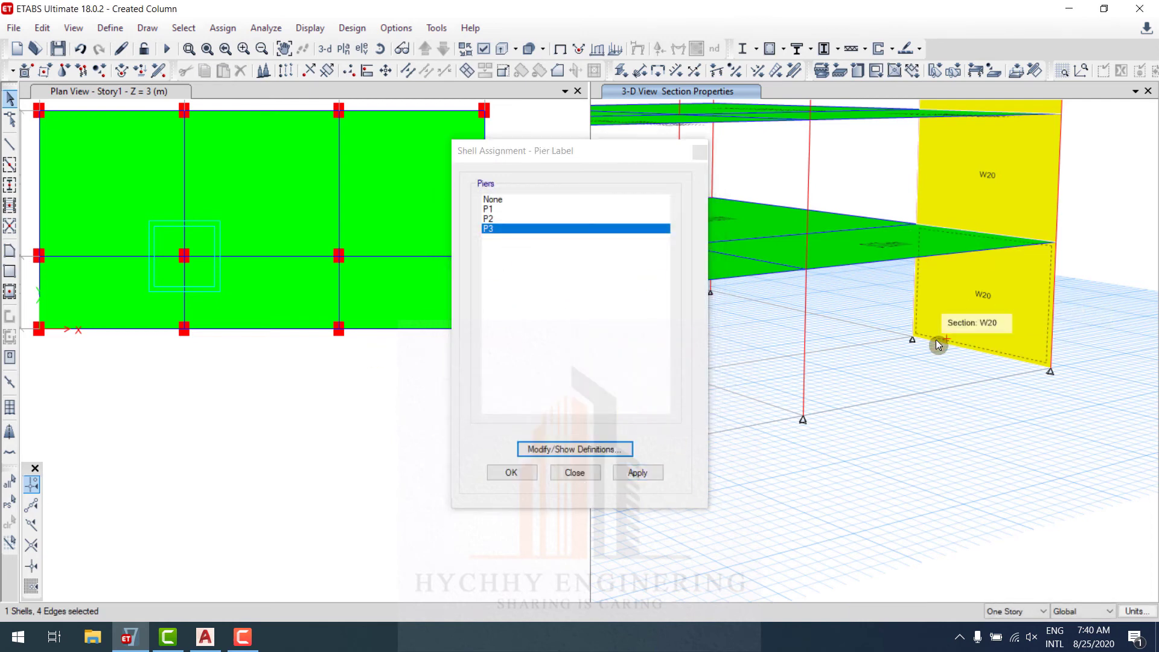
{"action": "left_click", "coordinate": [502, 209]}
{"action": "left_click", "coordinate": [645, 482]}
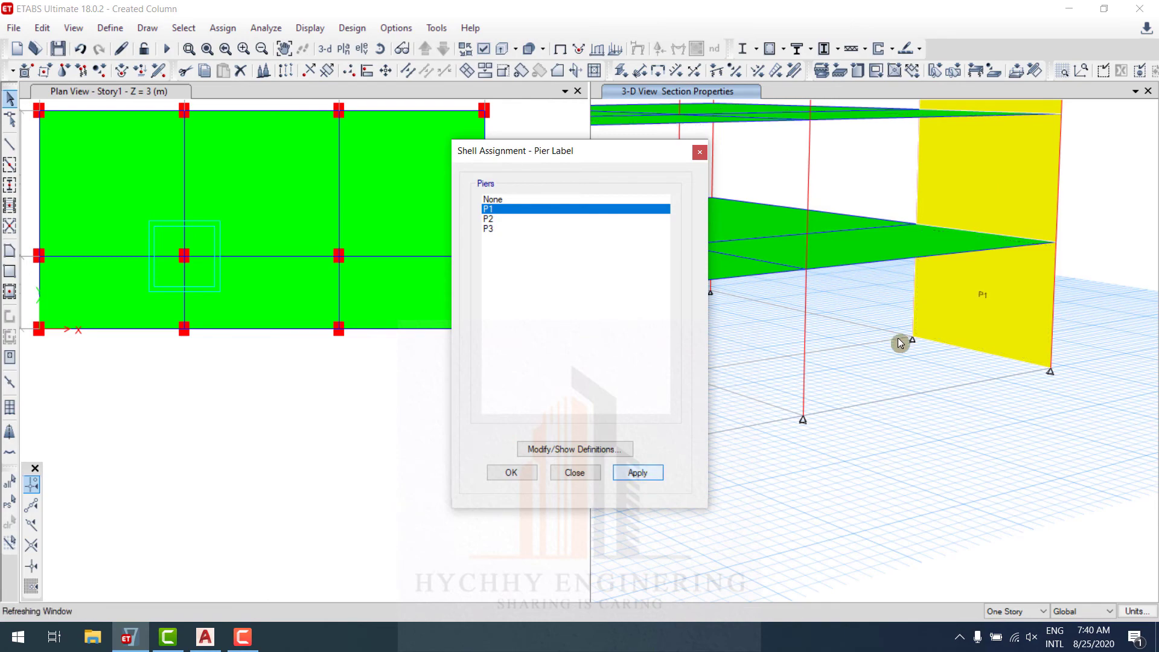
{"action": "left_click", "coordinate": [991, 166]}
{"action": "left_click", "coordinate": [490, 219]}
{"action": "left_click", "coordinate": [639, 474]}
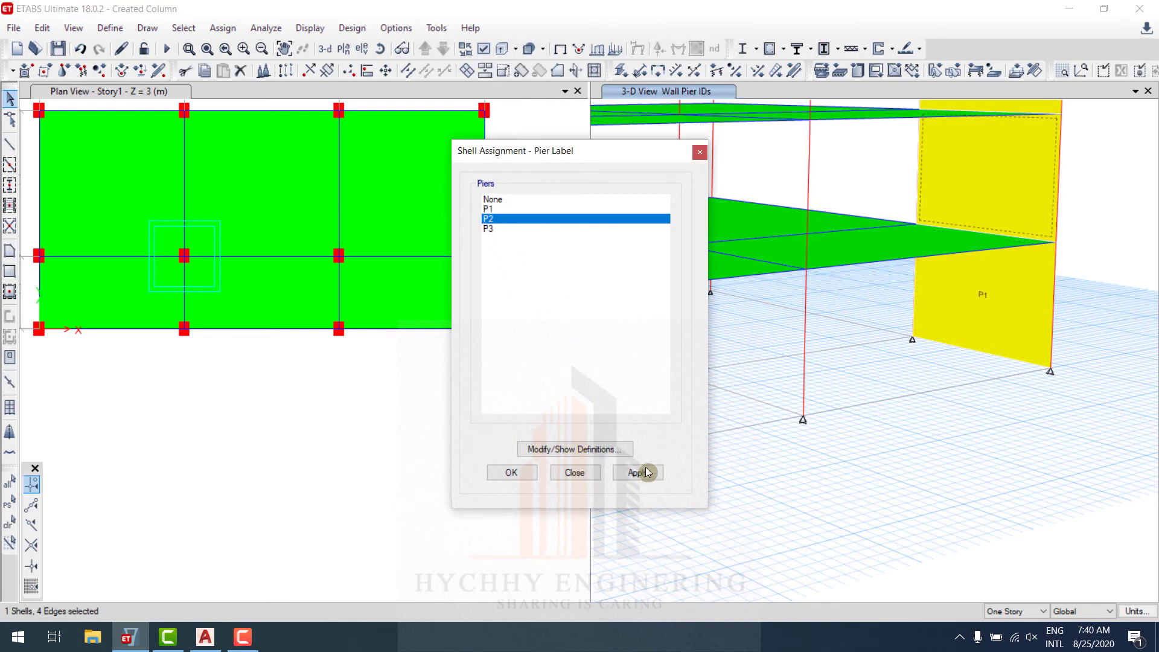
{"action": "left_click", "coordinate": [904, 186]}
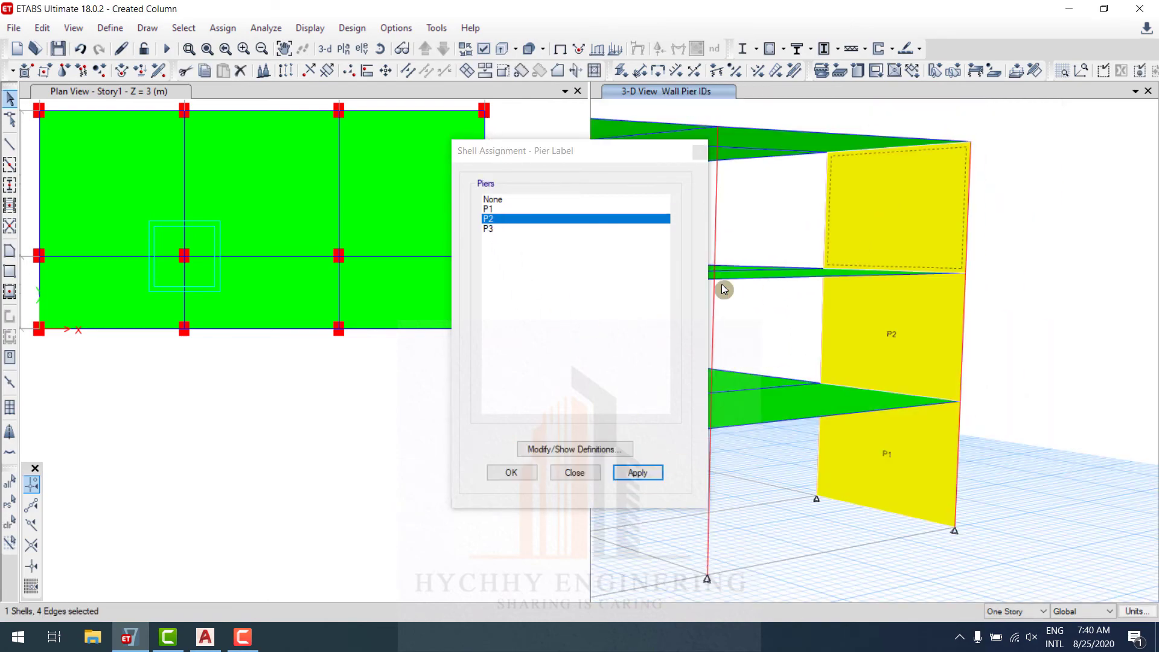
{"action": "left_click", "coordinate": [490, 229]}
{"action": "left_click", "coordinate": [637, 472]}
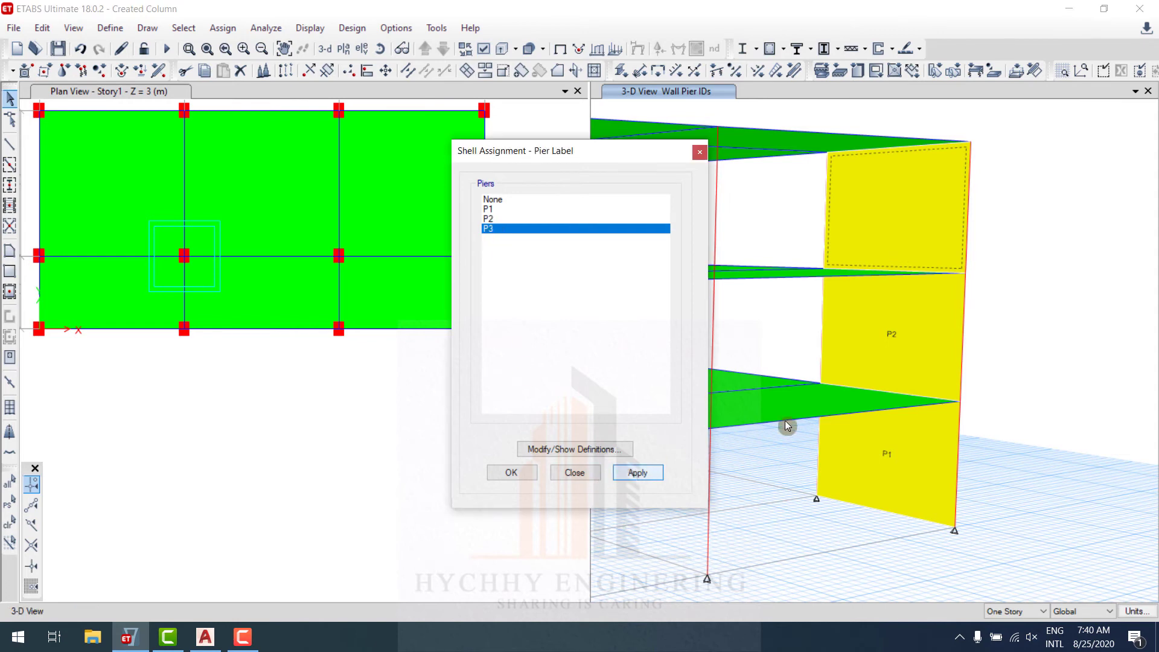
{"action": "mouse_move", "coordinate": [911, 178]}
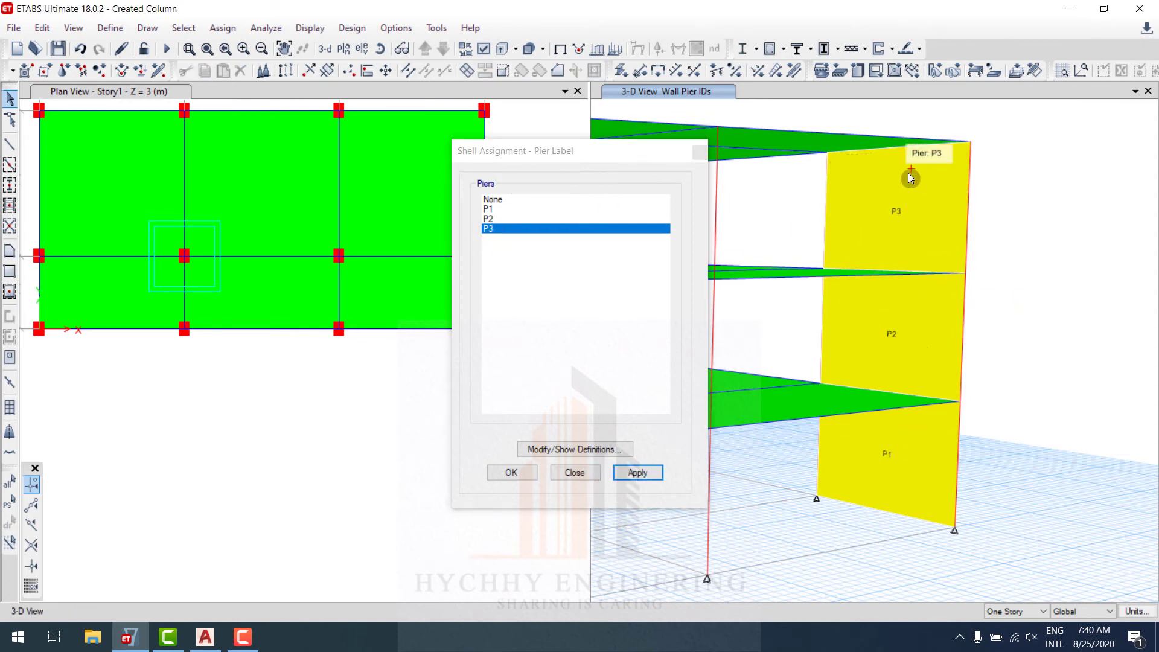
{"action": "left_click_drag", "start_coordinate": [583, 152], "coordinate": [463, 123]}
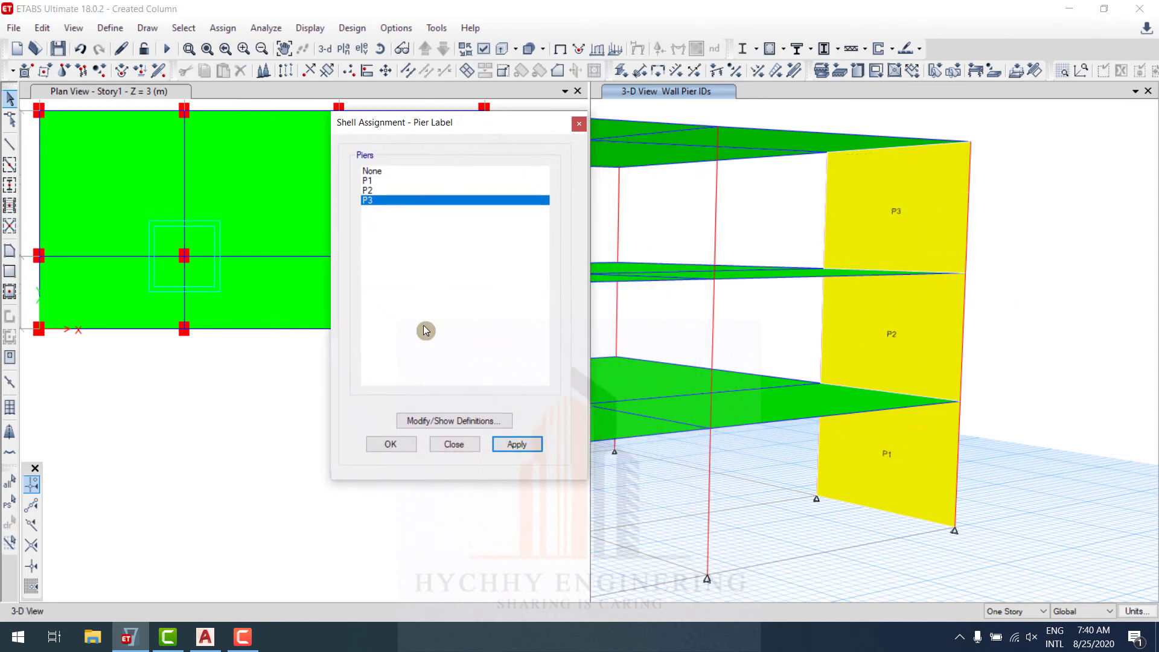
{"action": "middle_click_drag", "start_coordinate": [904, 357], "coordinate": [1061, 279]}
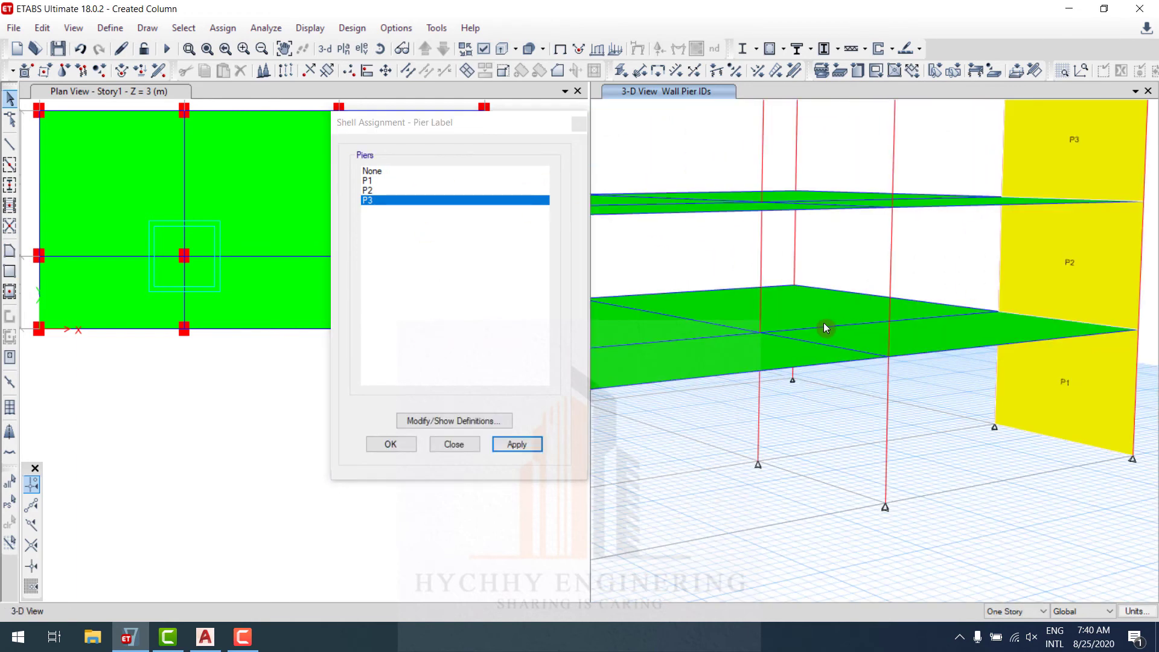
- Check the top-story core wall panels by selecting them, then clear the selection and reposition the view
{"action": "scroll", "coordinate": [943, 349], "scroll_direction": "down", "scroll_amount": 3}
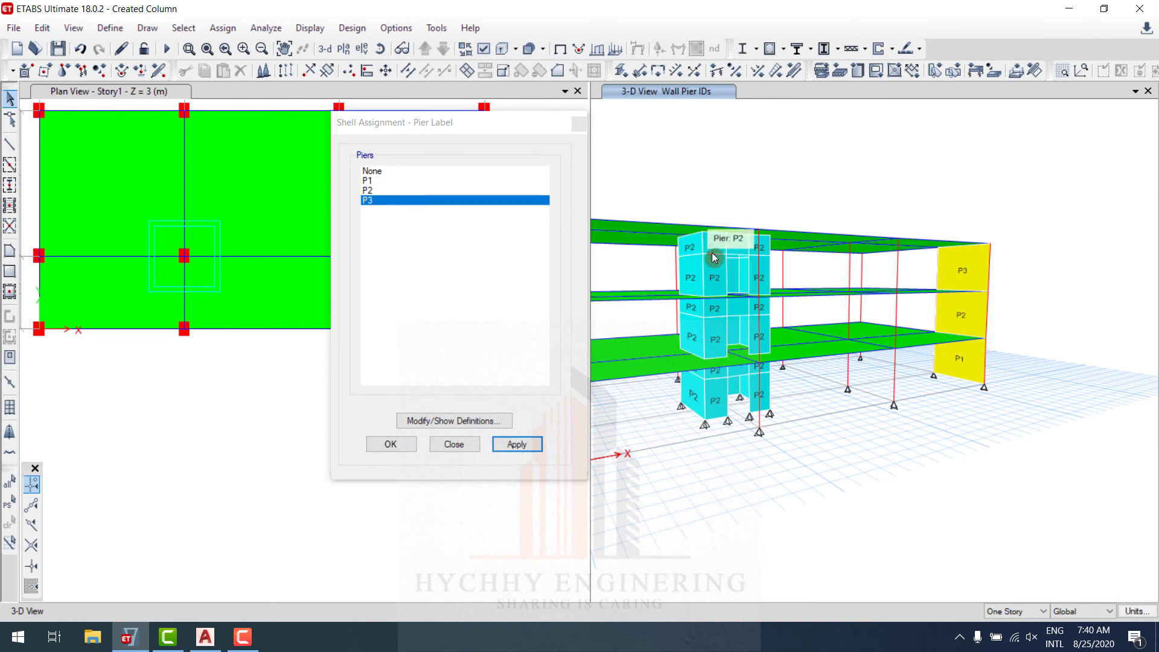
{"action": "scroll", "coordinate": [740, 253], "scroll_direction": "up", "scroll_amount": 5}
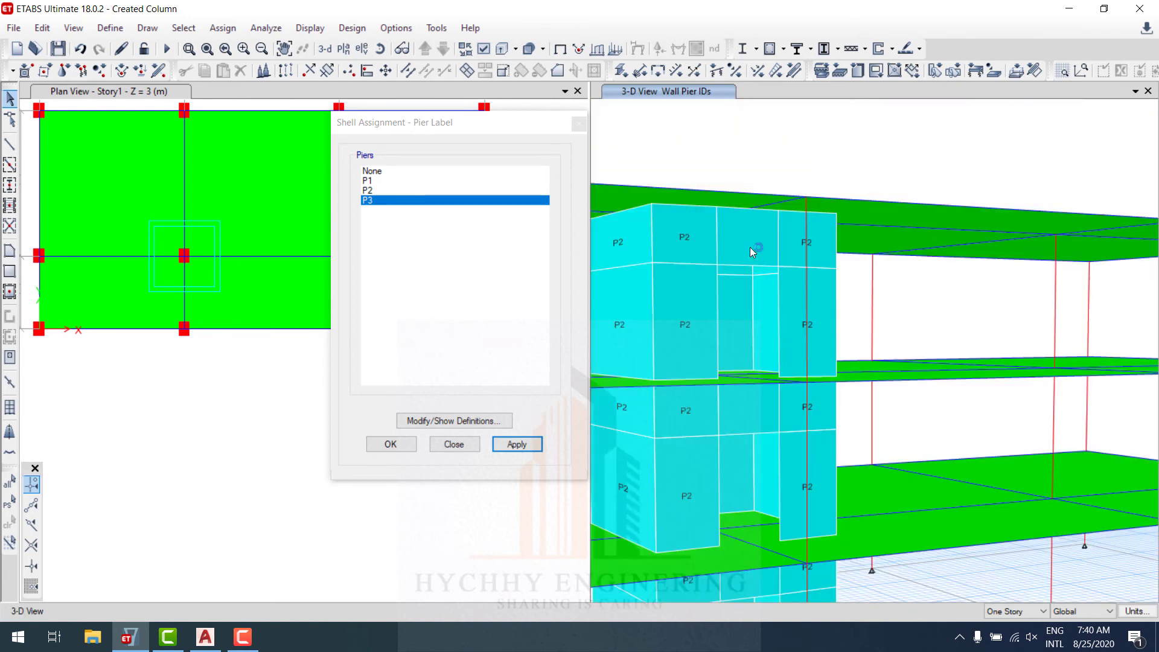
{"action": "left_click", "coordinate": [738, 245]}
{"action": "left_click", "coordinate": [759, 236]}
{"action": "scroll", "coordinate": [778, 308], "scroll_direction": "up", "scroll_amount": 5}
{"action": "scroll", "coordinate": [775, 368], "scroll_direction": "down", "scroll_amount": 5}
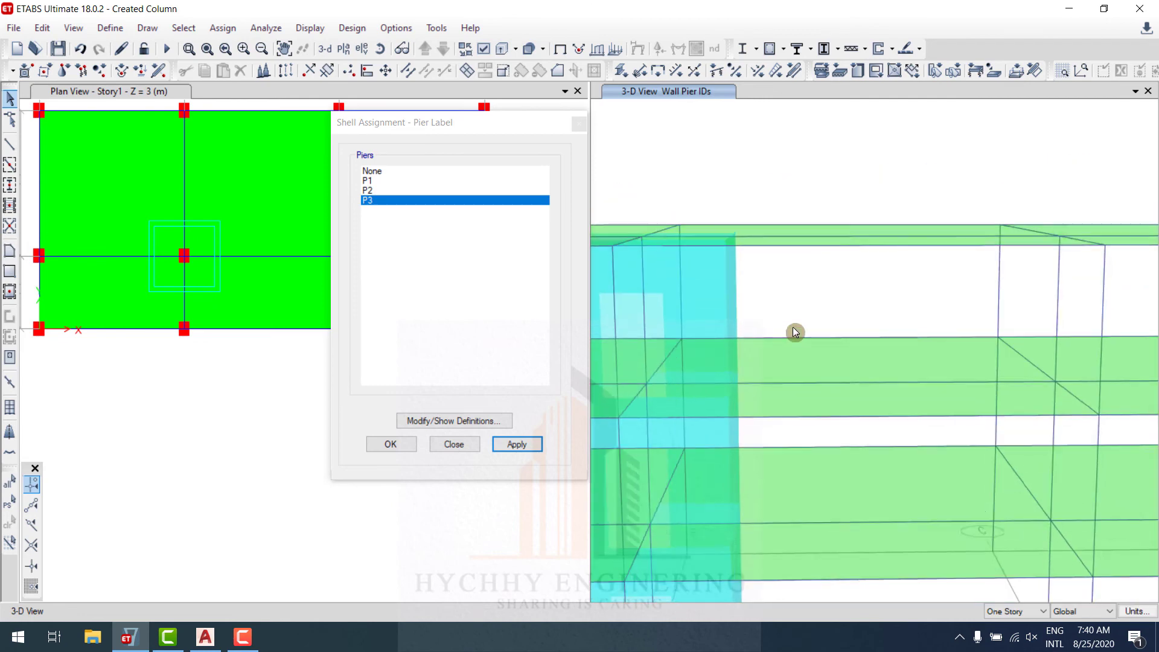
{"action": "left_click", "coordinate": [808, 256]}
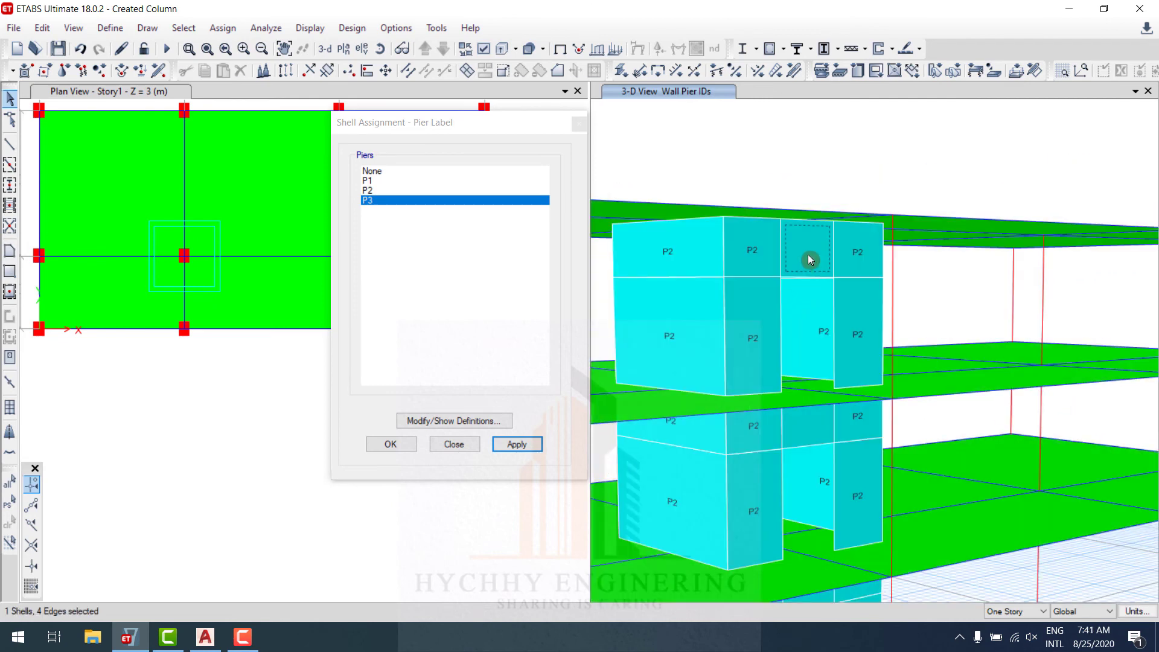
{"action": "left_click", "coordinate": [816, 258]}
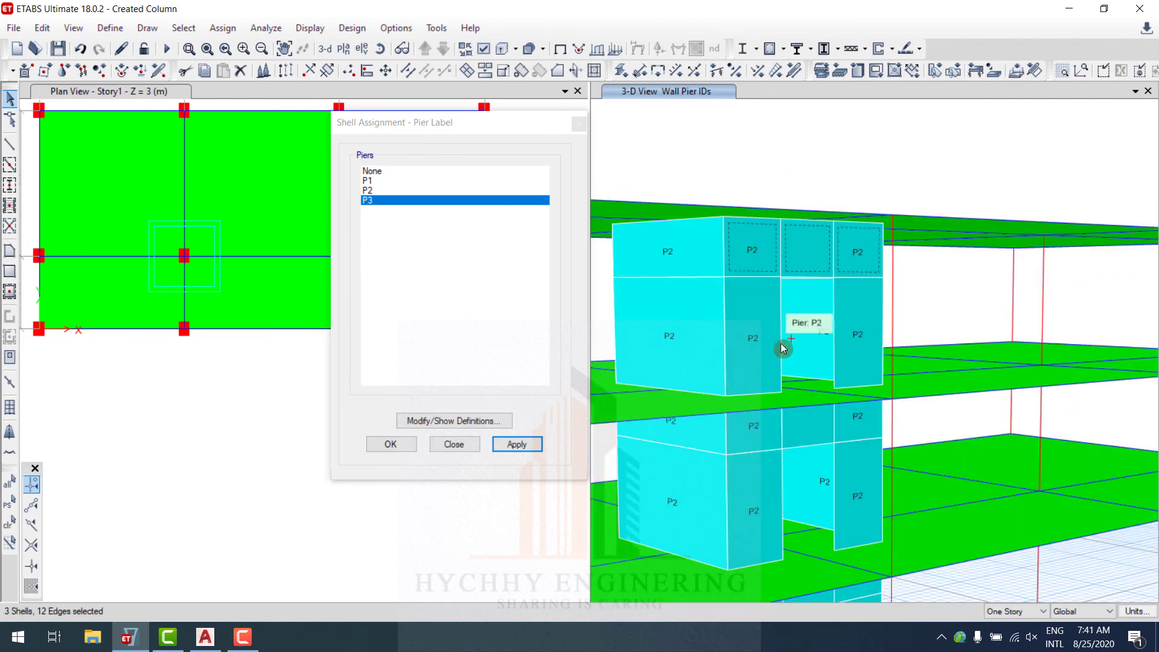
{"action": "left_click", "coordinate": [854, 254]}
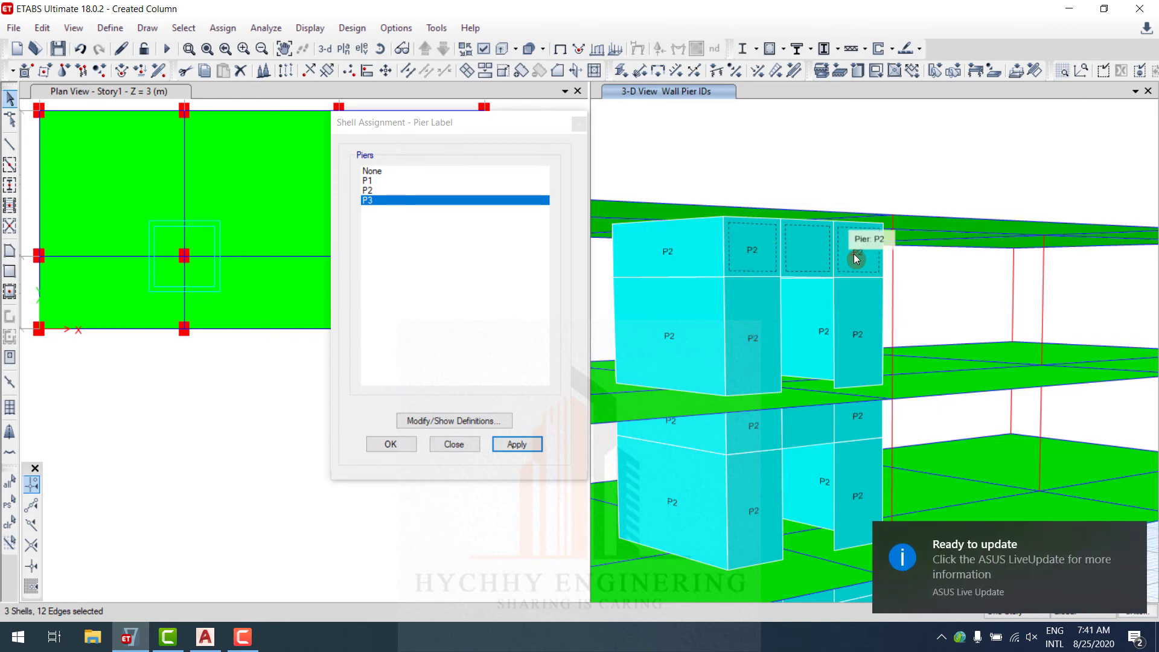
{"action": "key", "text": "ctrl+q"}
{"action": "left_click", "coordinate": [803, 253]}
{"action": "middle_click_drag", "start_coordinate": [819, 270], "coordinate": [805, 308]}
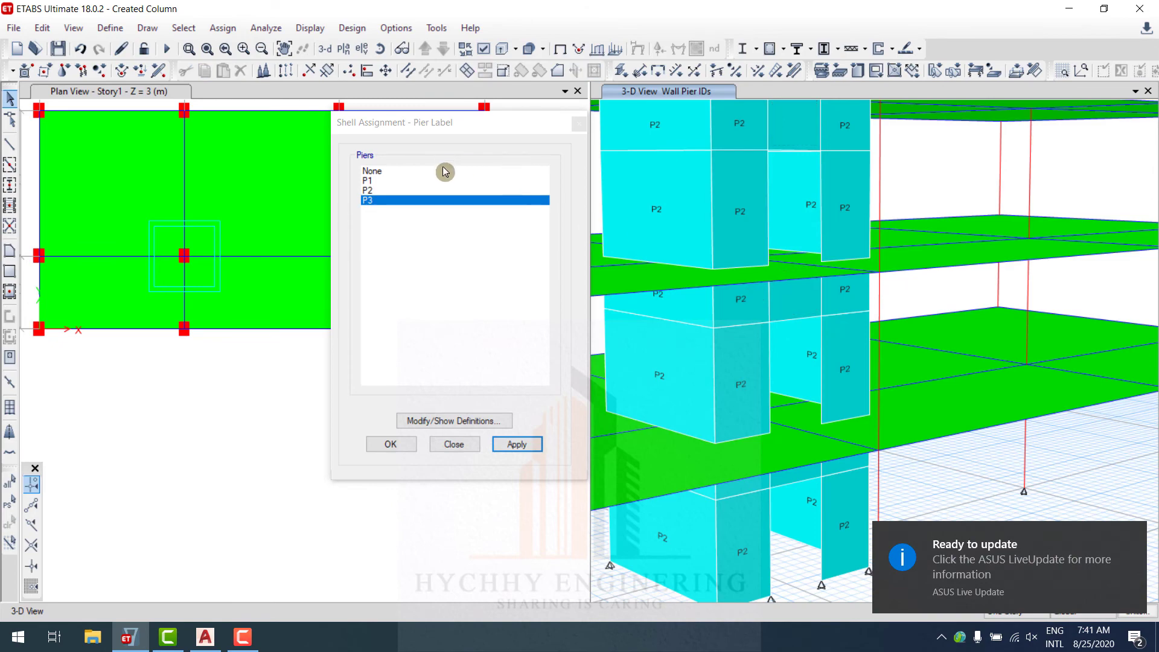
{"action": "middle_click_drag", "start_coordinate": [735, 257], "coordinate": [747, 308]}
{"action": "middle_click_drag", "start_coordinate": [773, 227], "coordinate": [757, 248]}
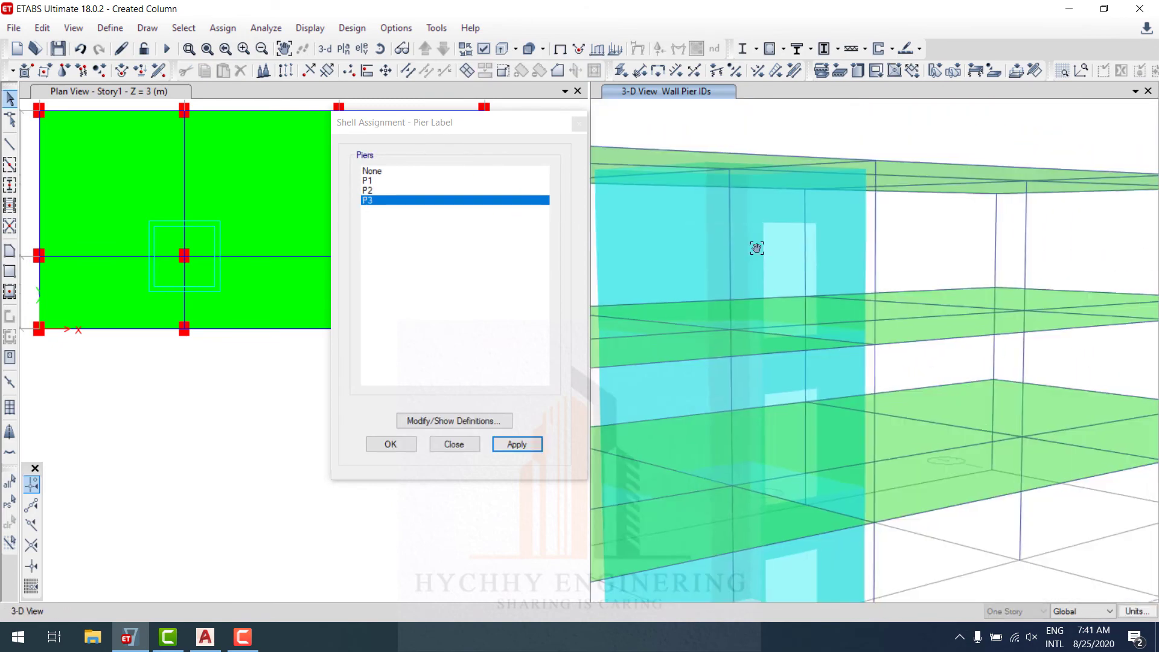
- Close the Plan View so only the 3-D view remains, then show the pier name definitions
{"action": "left_click", "coordinate": [577, 91]}
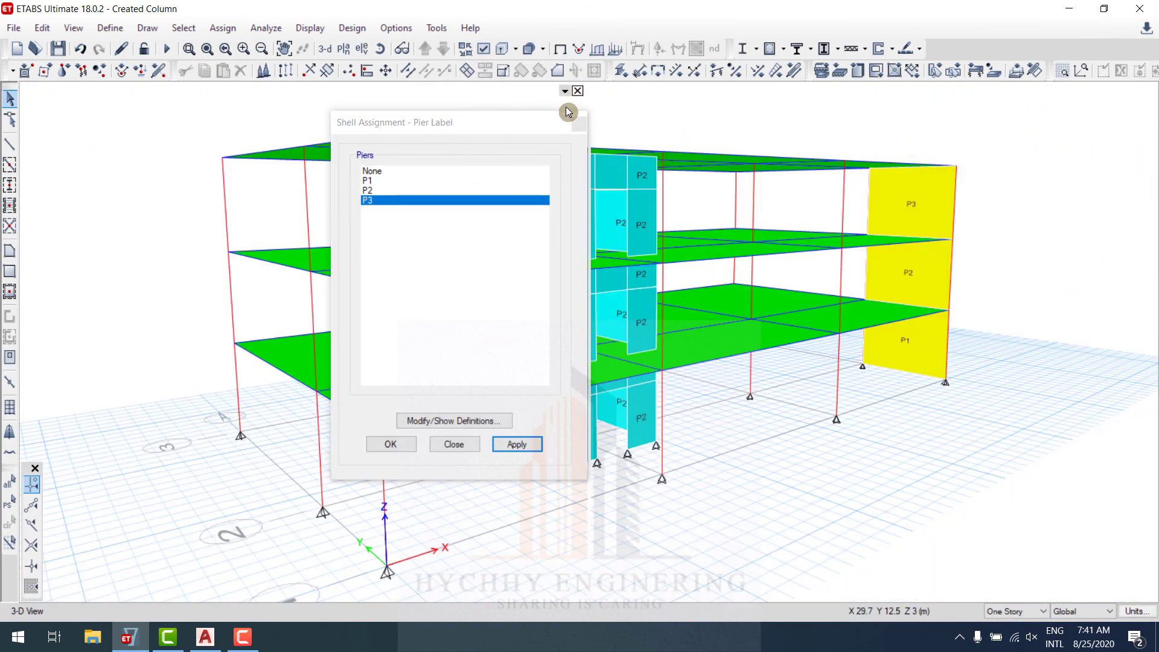
{"action": "left_click_drag", "start_coordinate": [534, 127], "coordinate": [464, 114]}
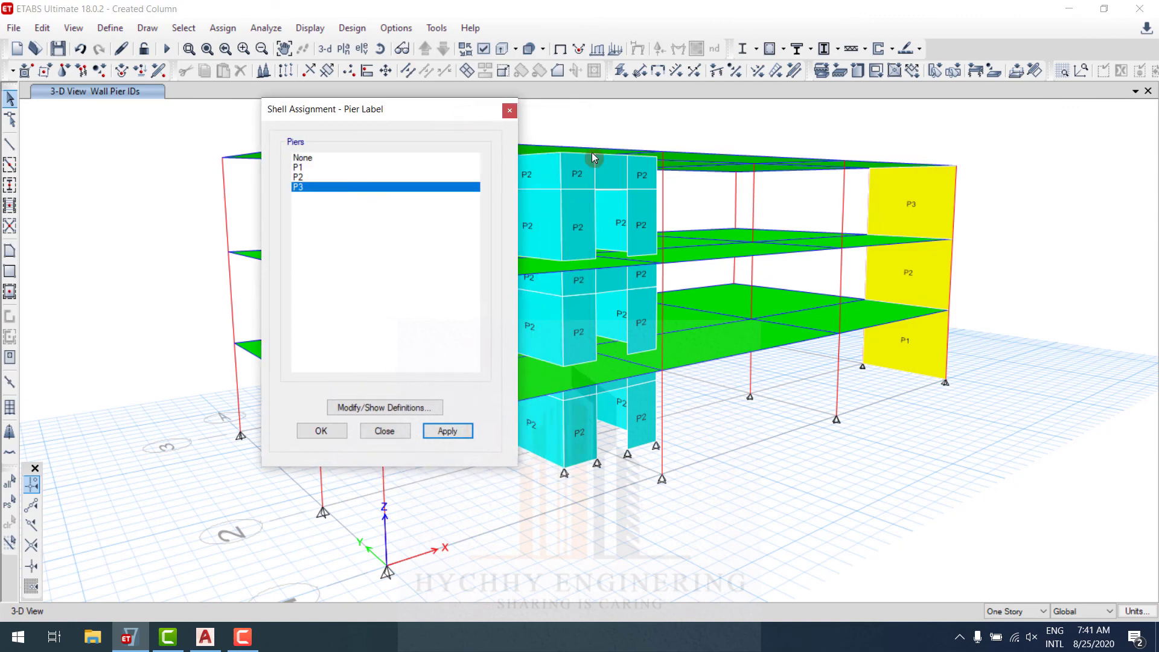
{"action": "middle_click_drag", "start_coordinate": [846, 231], "coordinate": [1037, 217]}
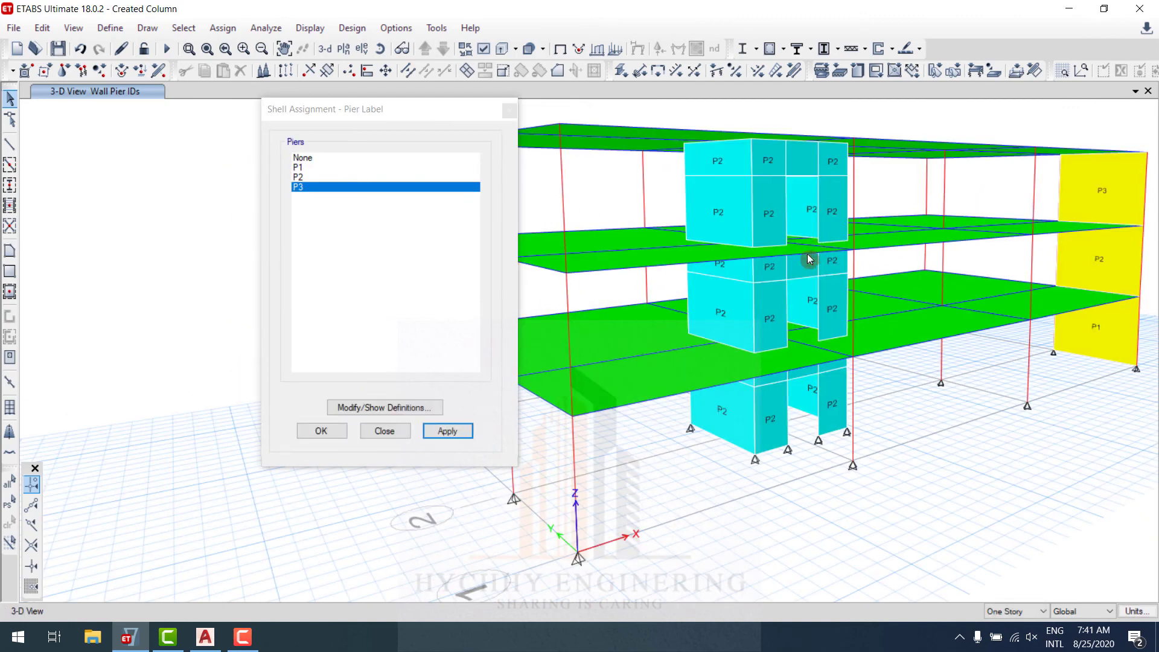
{"action": "middle_click_drag", "start_coordinate": [810, 259], "coordinate": [805, 282]}
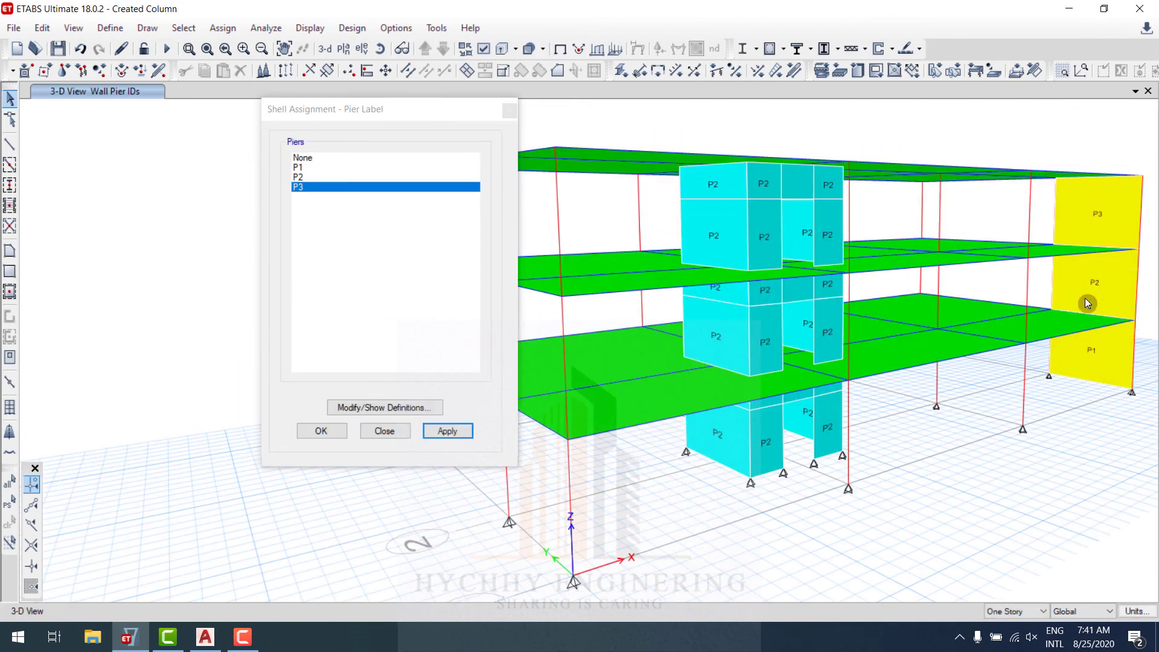
{"action": "left_click", "coordinate": [770, 456]}
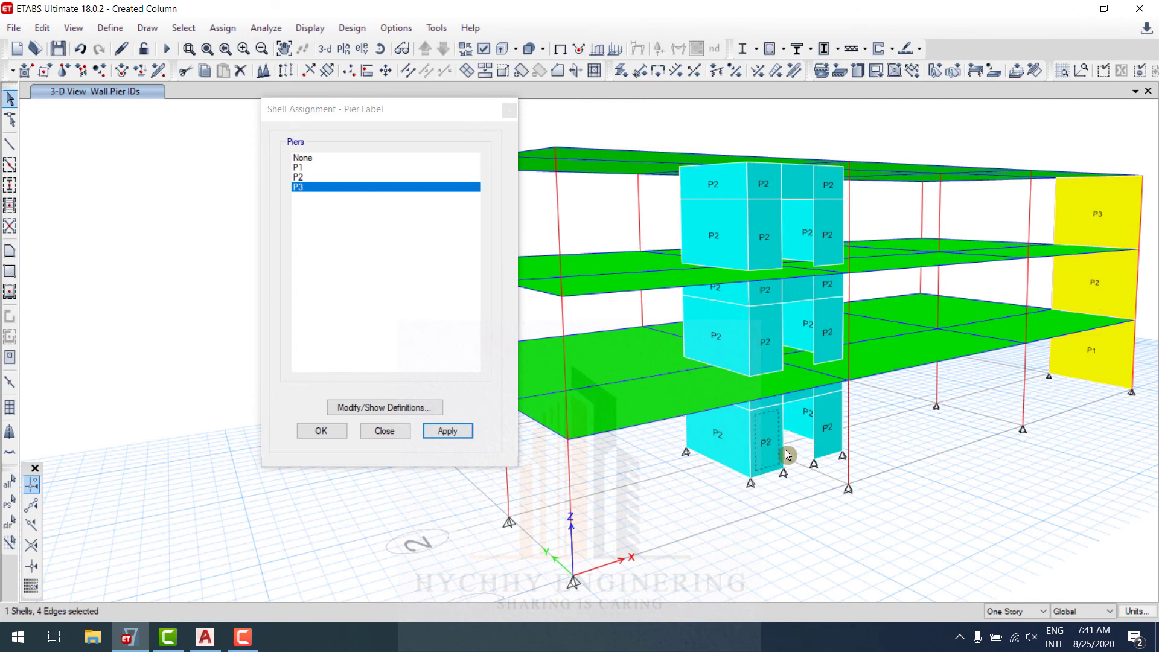
{"action": "left_click", "coordinate": [778, 455]}
{"action": "middle_click_drag", "start_coordinate": [853, 324], "coordinate": [812, 323]}
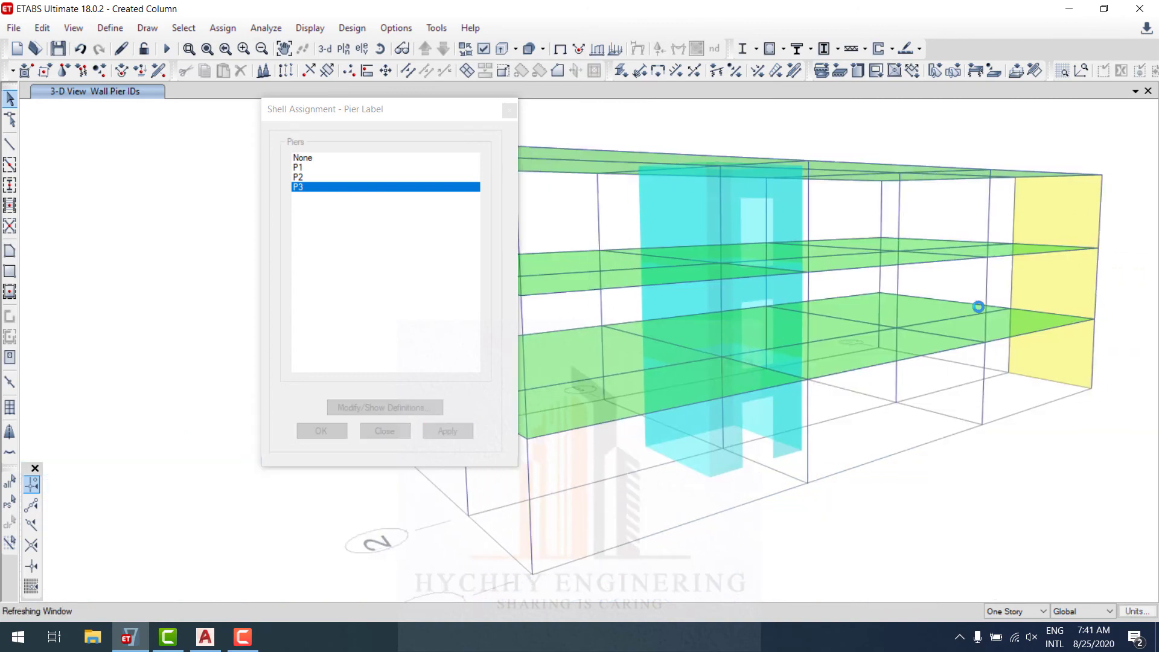
{"action": "left_click", "coordinate": [382, 408]}
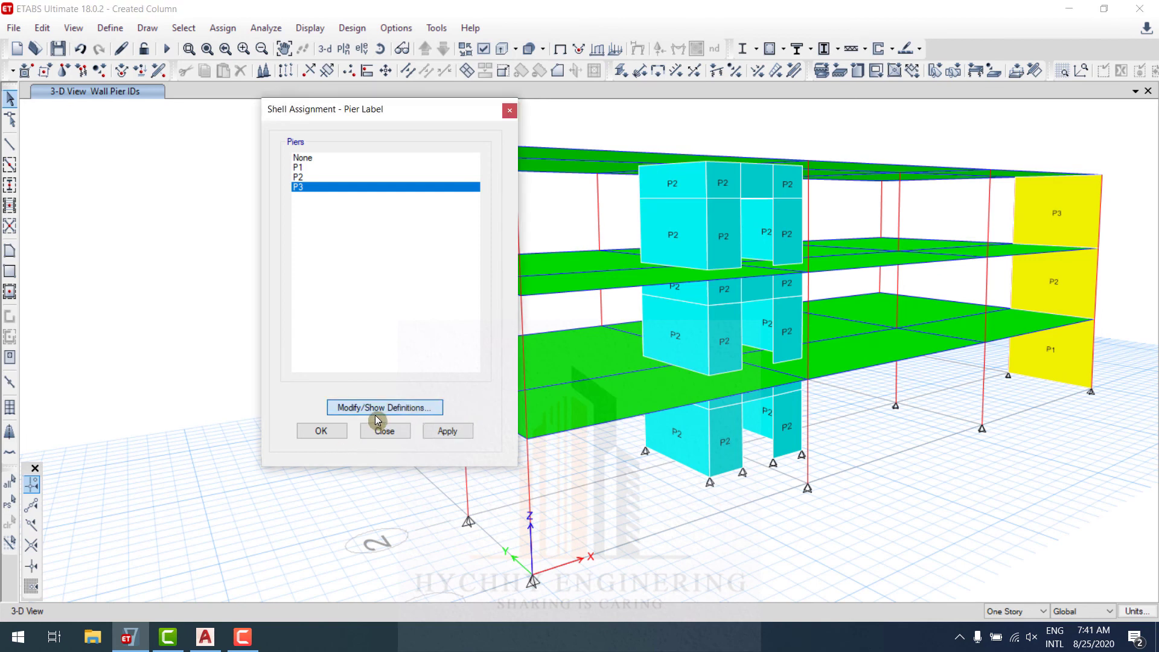
- Add pier name P4 to the definitions list and confirm
{"action": "left_click", "coordinate": [547, 271]}
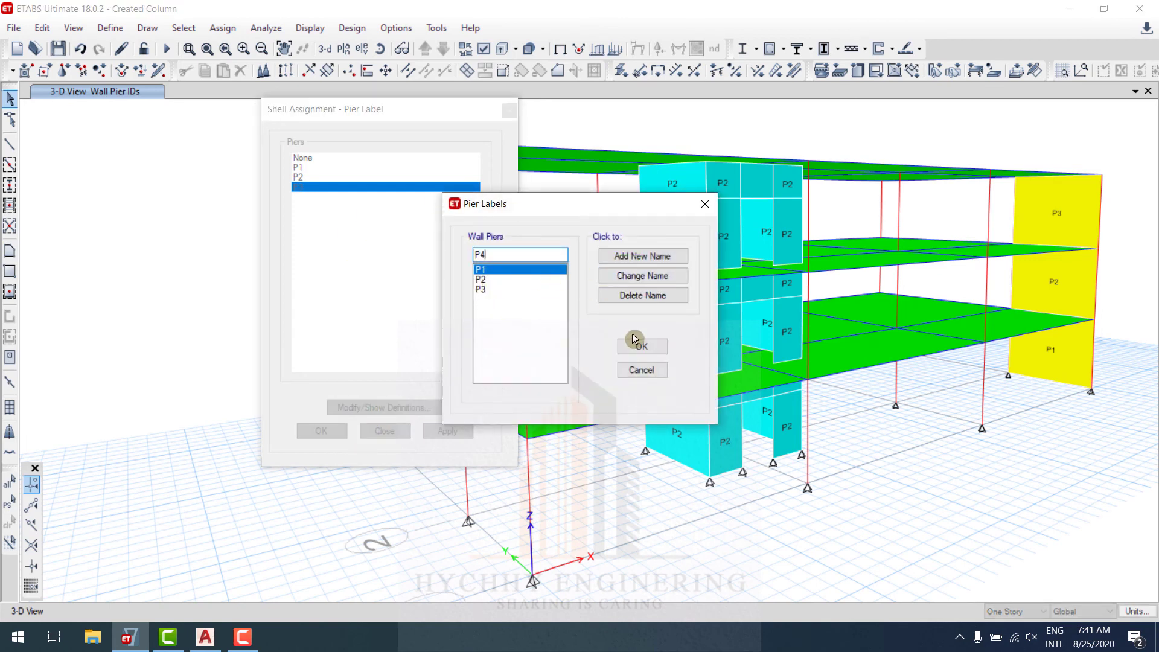
{"action": "left_click", "coordinate": [658, 256]}
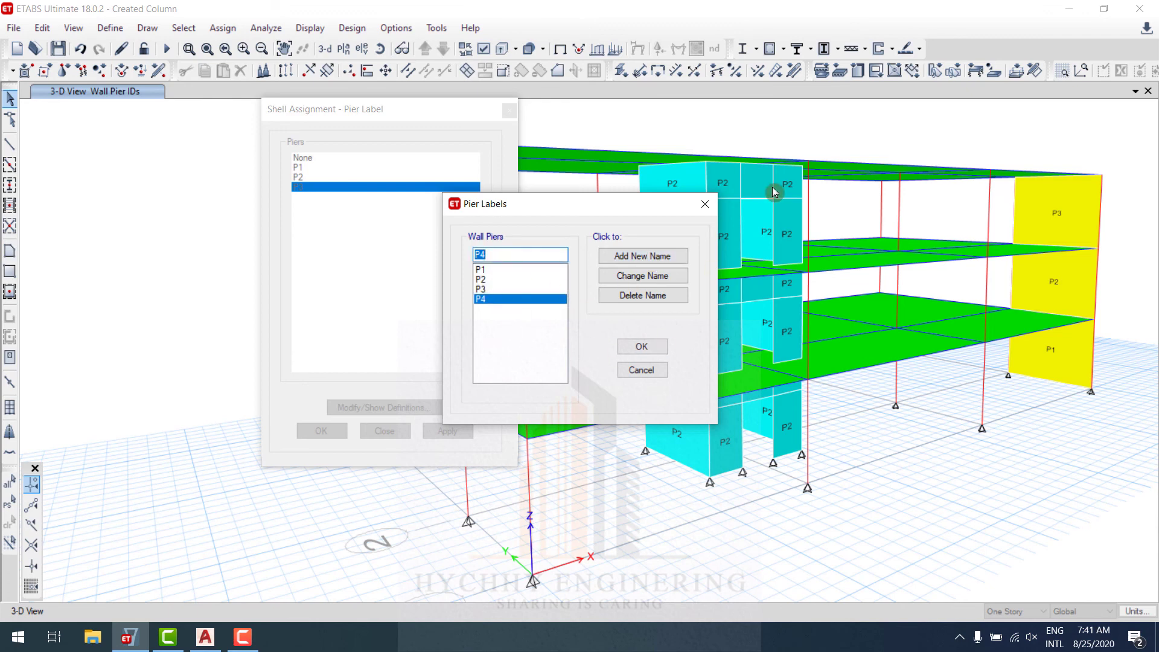
{"action": "left_click", "coordinate": [641, 346]}
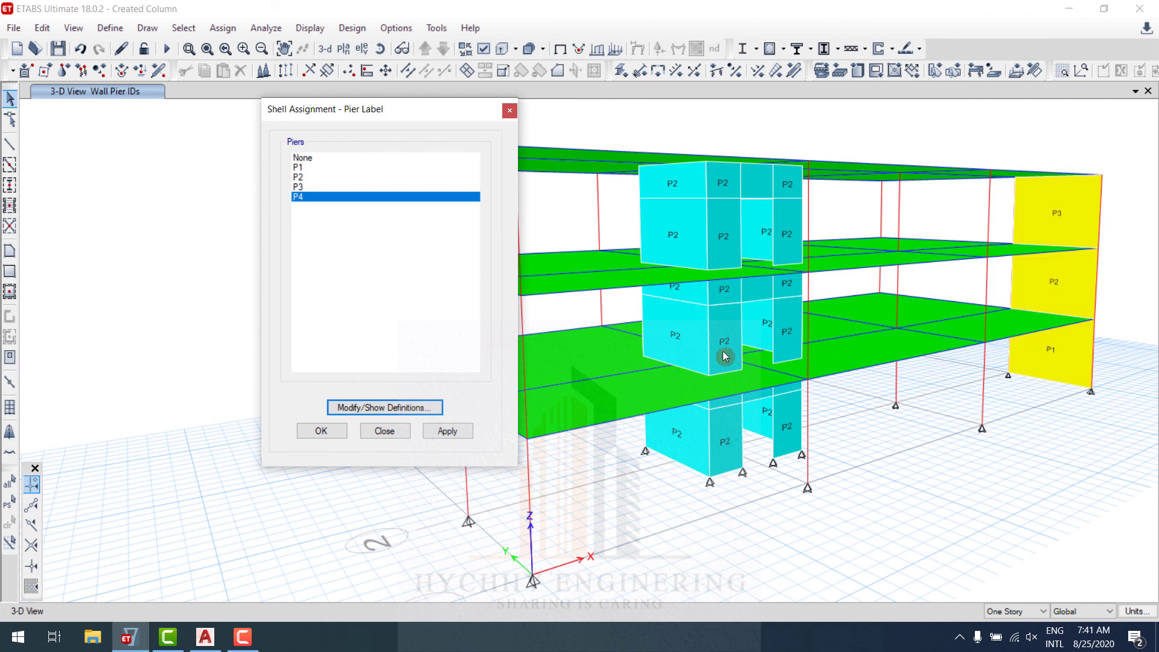
- Relabel the middle end-wall panel as pier P4 so it reads P1, P4, P3
{"action": "left_click", "coordinate": [1066, 282]}
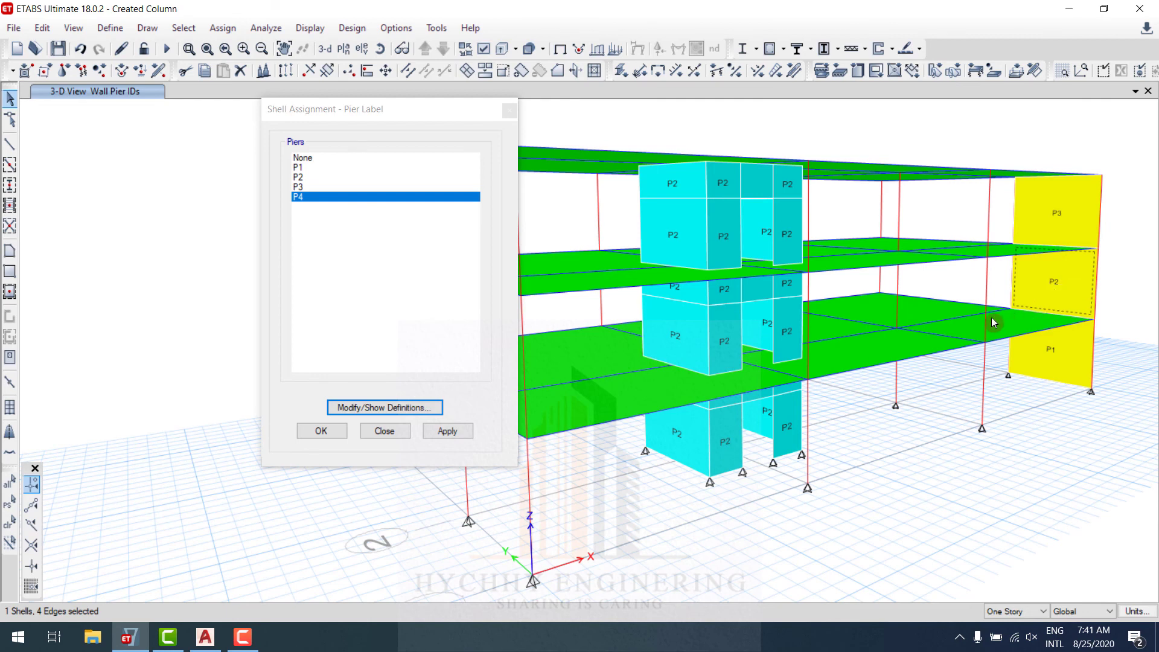
{"action": "left_click", "coordinate": [448, 431]}
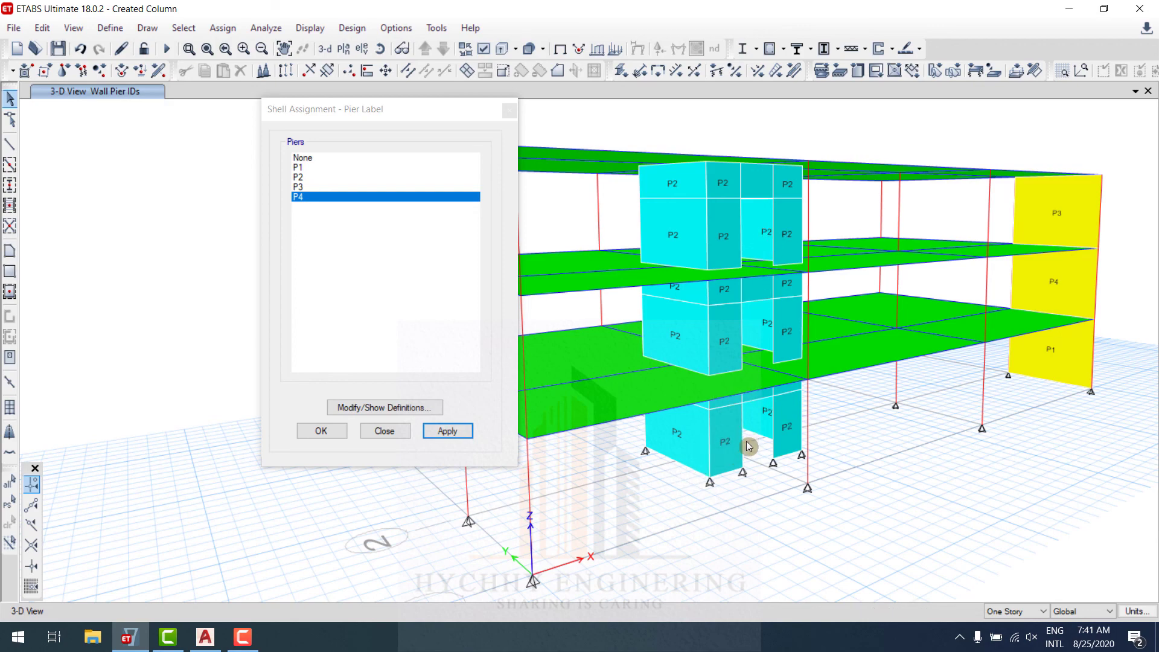
{"action": "middle_click_drag", "start_coordinate": [728, 409], "coordinate": [644, 372], "text": "shift"}
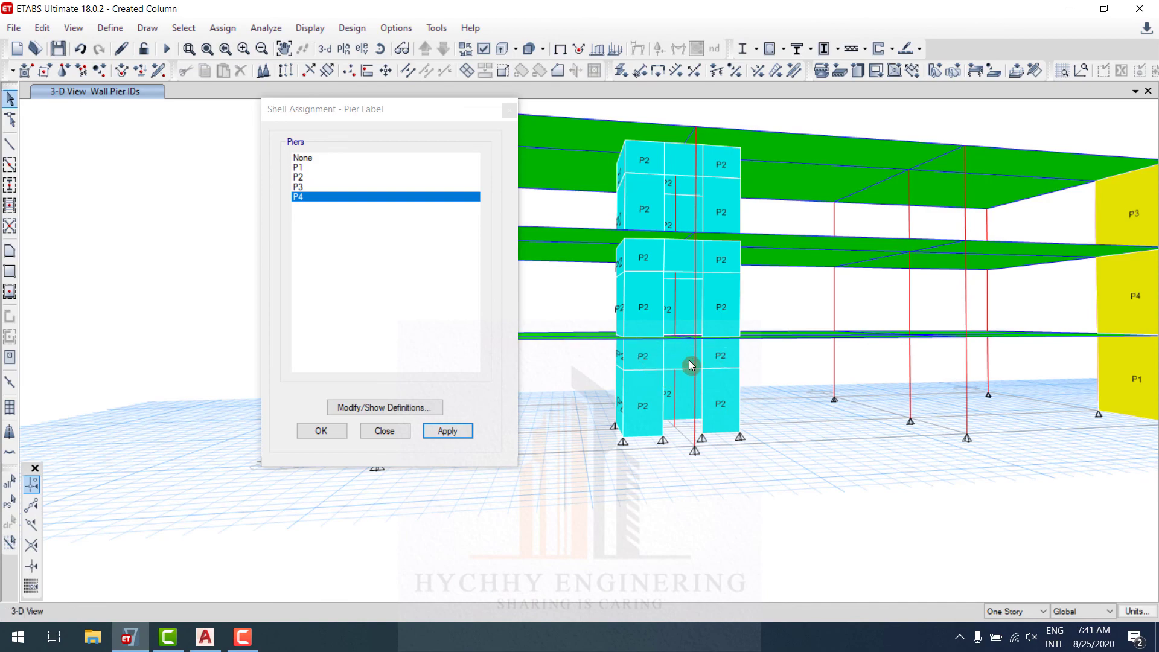
{"action": "mouse_move", "coordinate": [713, 362]}
{"action": "middle_mouse_down", "text": "shift"}
{"action": "mouse_move", "coordinate": [723, 382]}
{"action": "mouse_move", "coordinate": [699, 377]}
{"action": "middle_mouse_up", "text": "shift"}
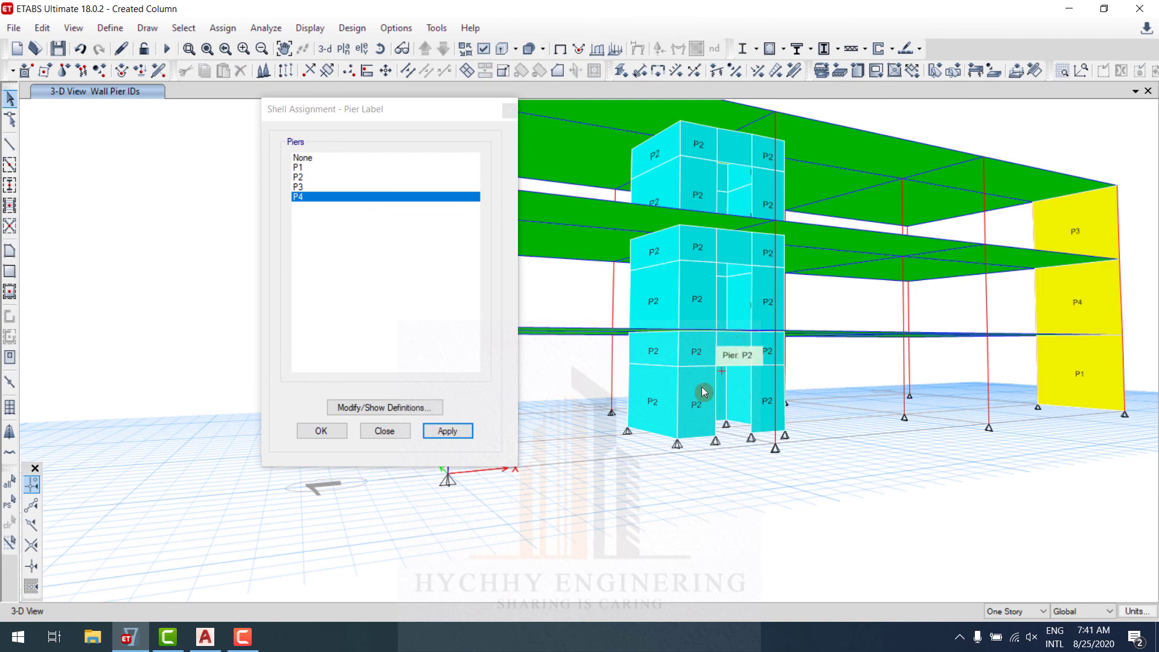
{"action": "middle_click_drag", "start_coordinate": [725, 419], "coordinate": [656, 411], "text": "shift"}
- Inspect the lower core wall panels' labels in a close-up of the core
{"action": "left_click", "coordinate": [655, 409]}
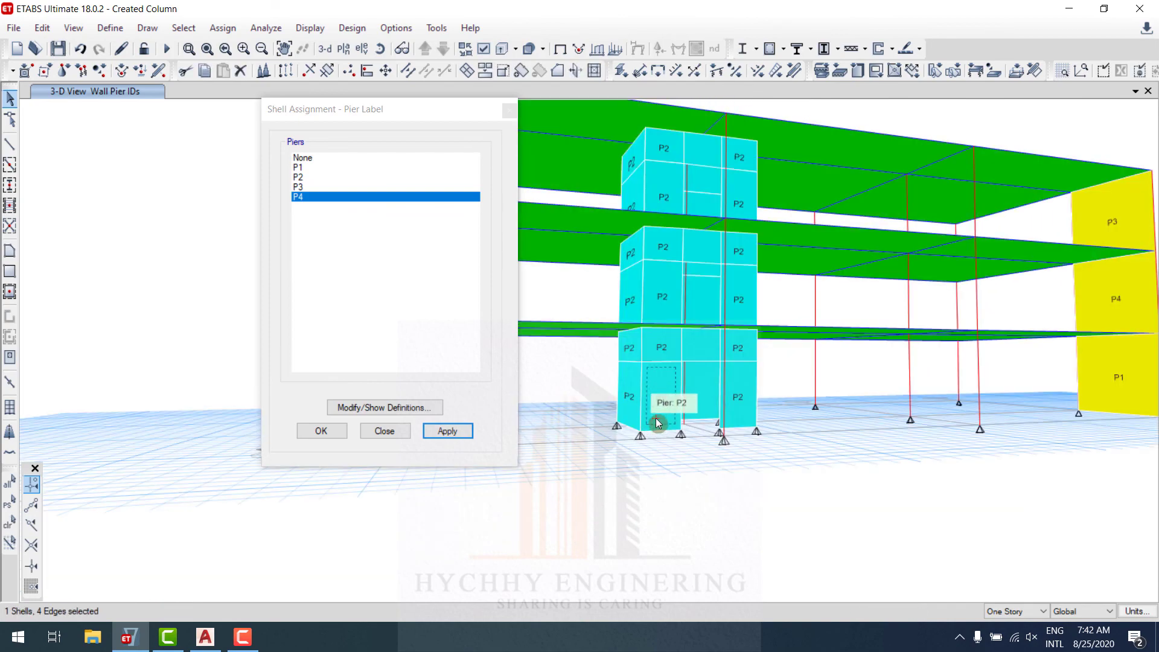
{"action": "left_click", "coordinate": [657, 400]}
{"action": "left_click", "coordinate": [666, 397]}
{"action": "left_click", "coordinate": [660, 421]}
{"action": "middle_click_drag", "start_coordinate": [744, 438], "coordinate": [751, 468], "text": "shift"}
{"action": "middle_click_drag", "start_coordinate": [1040, 355], "coordinate": [856, 375]}
{"action": "scroll", "coordinate": [761, 271], "scroll_direction": "up", "scroll_amount": 2}
{"action": "middle_click_drag", "start_coordinate": [761, 271], "coordinate": [795, 278]}
{"action": "scroll", "coordinate": [546, 282], "scroll_direction": "up", "scroll_amount": 1}
{"action": "middle_click_drag", "start_coordinate": [546, 281], "coordinate": [678, 284]}
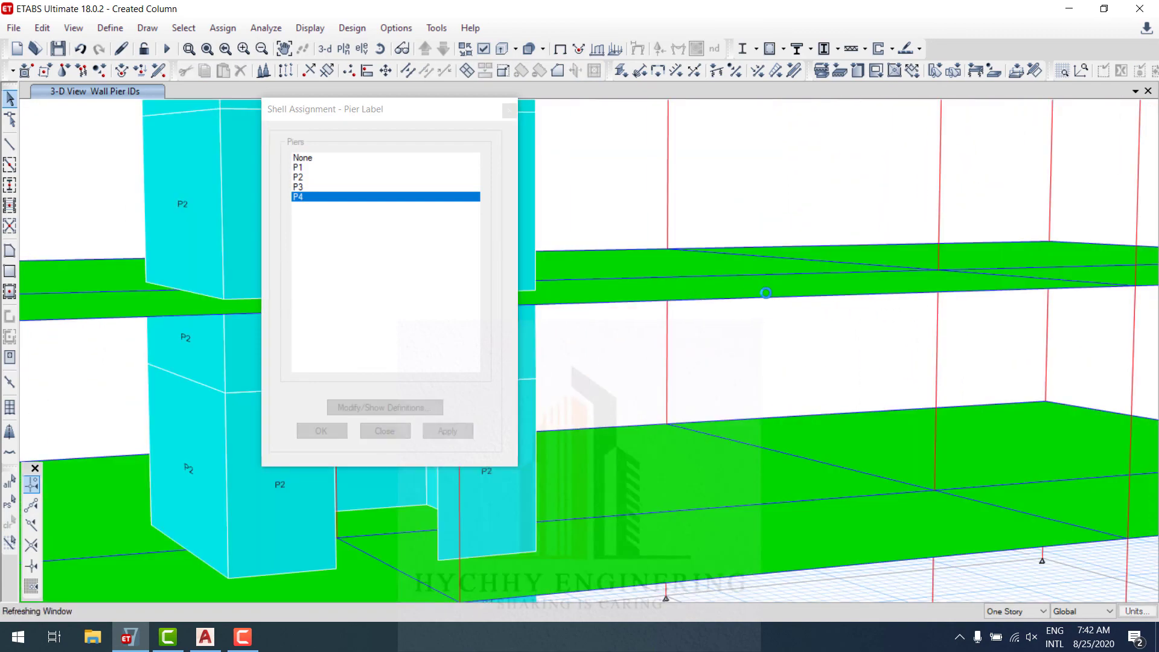
{"action": "scroll", "coordinate": [784, 294], "scroll_direction": "down", "scroll_amount": 4}
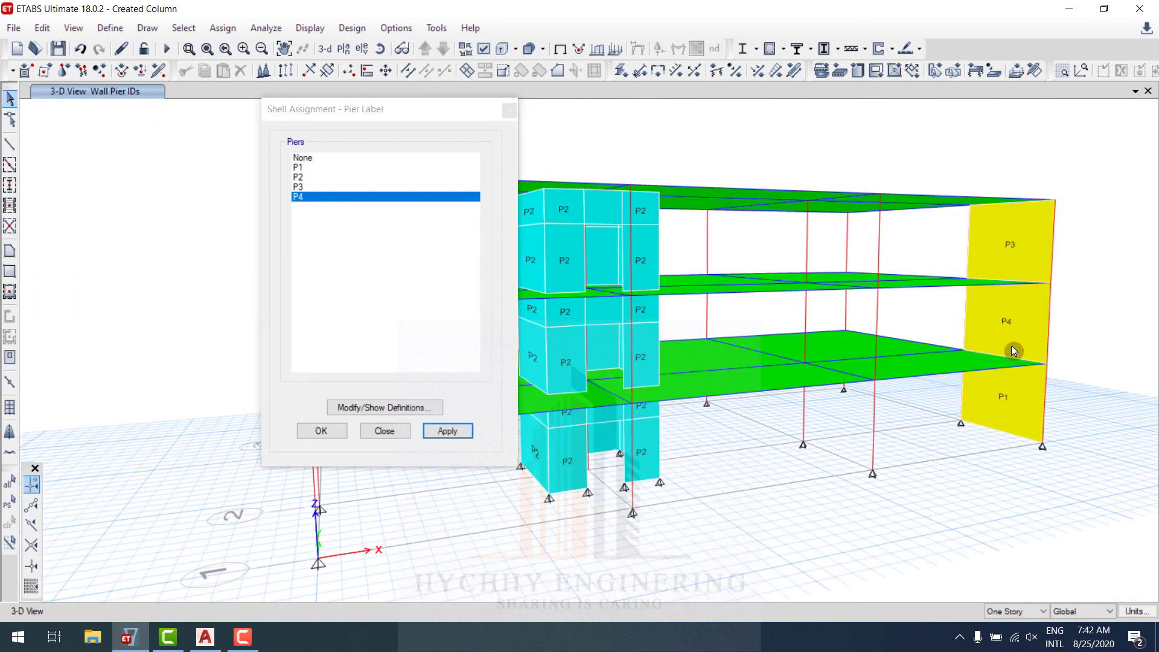
- Close the Pier Label dialog and frame the whole labelled building in the 3-D view
{"action": "left_click", "coordinate": [509, 113]}
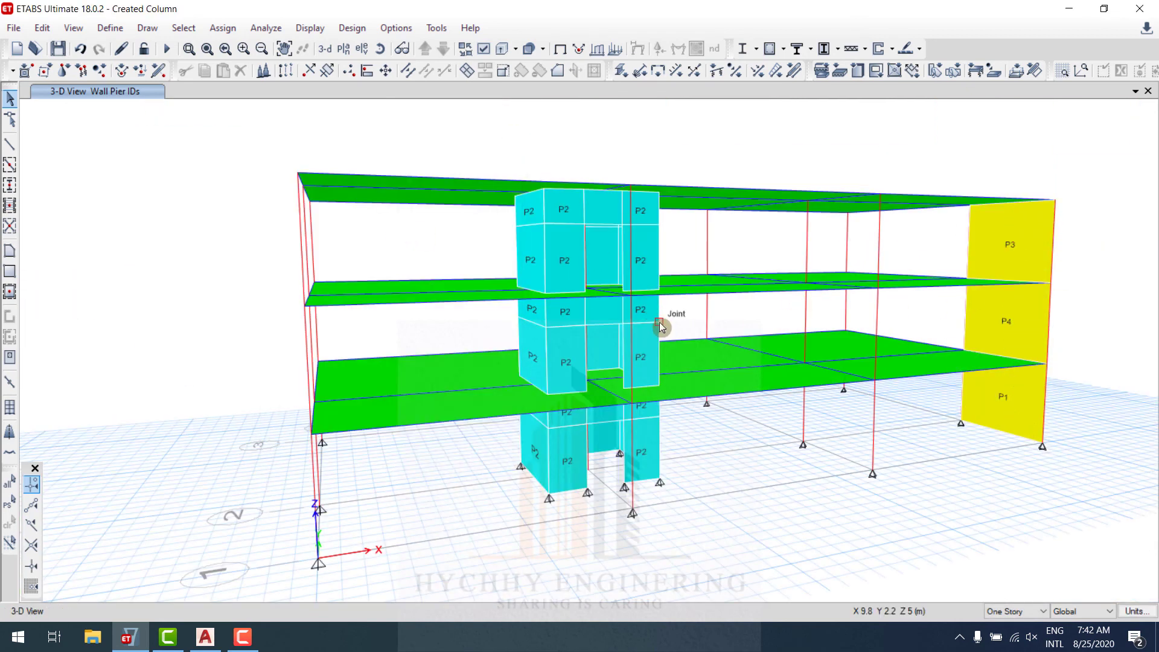
{"action": "scroll", "coordinate": [629, 348], "scroll_direction": "down", "scroll_amount": 4}
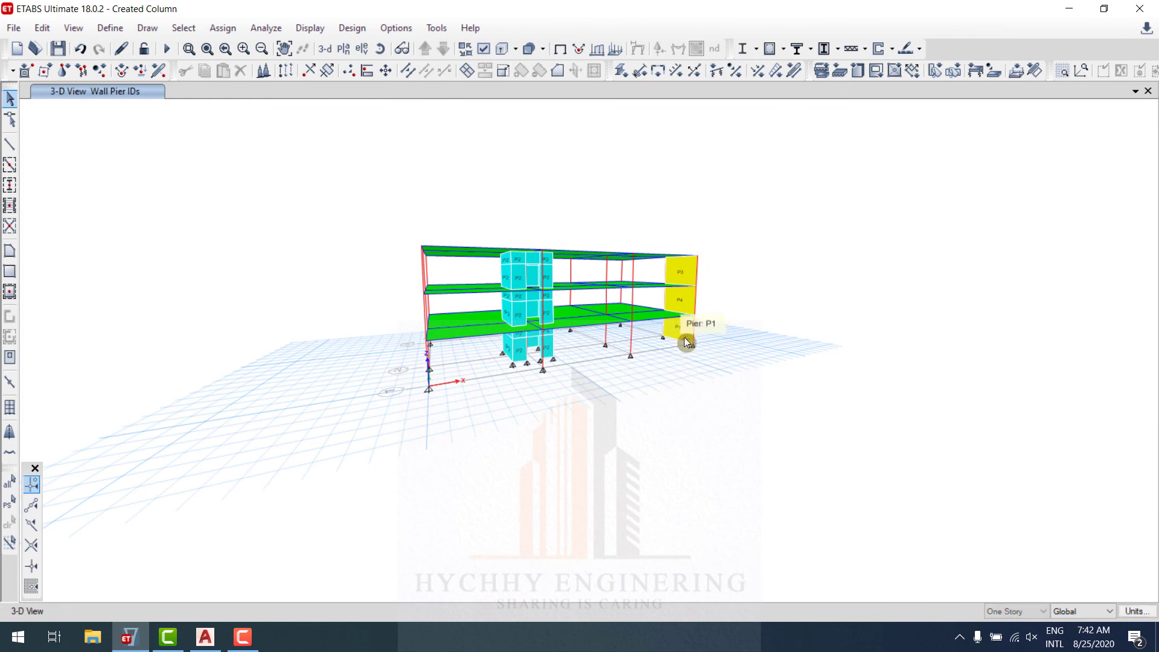
{"action": "middle_click_drag", "start_coordinate": [684, 337], "coordinate": [471, 342], "text": "shift"}
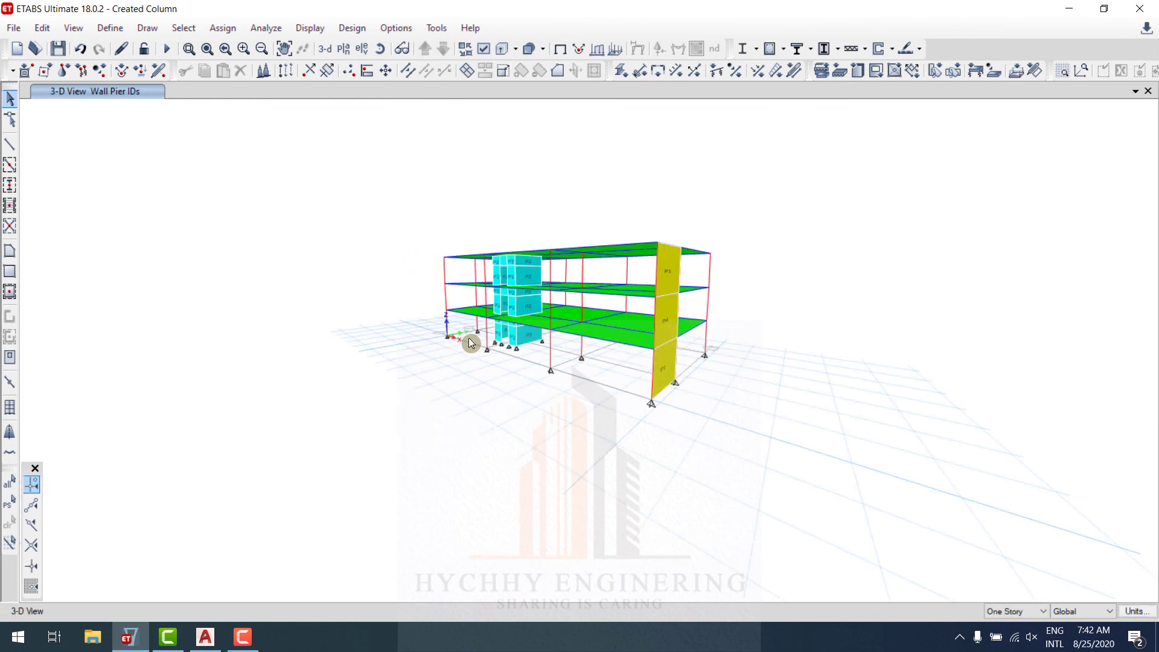
{"action": "middle_click_drag", "start_coordinate": [570, 369], "coordinate": [653, 361], "text": "shift"}
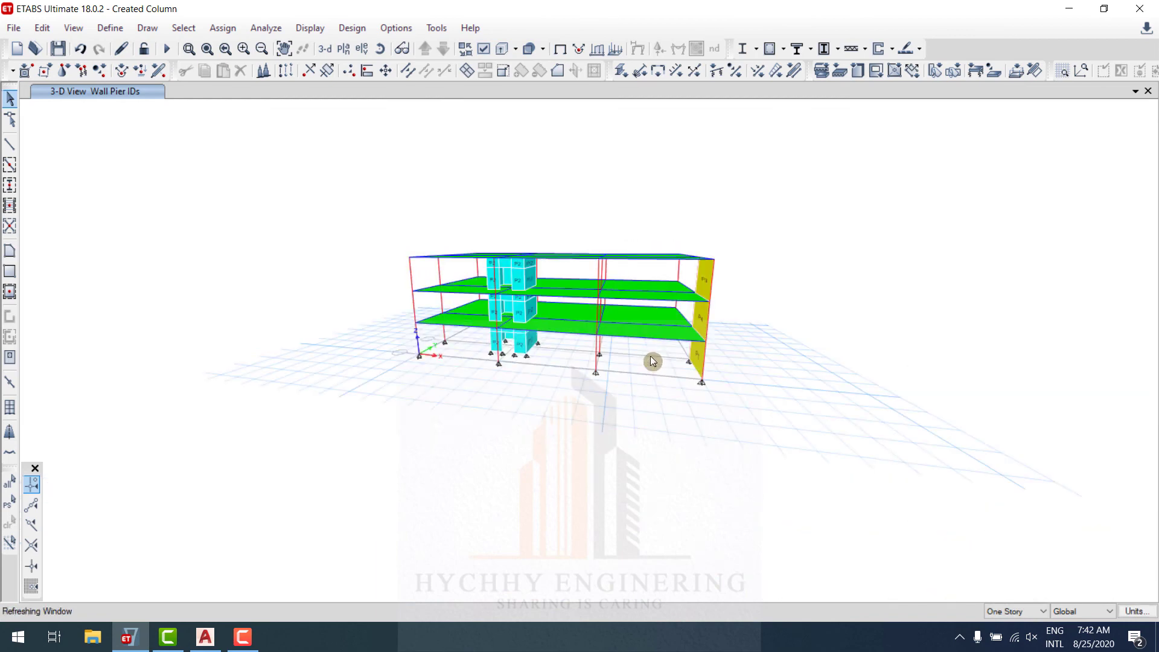
{"action": "mouse_move", "coordinate": [560, 327]}
{"action": "middle_mouse_down", "text": "shift"}
{"action": "mouse_move", "coordinate": [603, 302]}
{"action": "mouse_move", "coordinate": [616, 316]}
{"action": "mouse_move", "coordinate": [575, 311]}
{"action": "mouse_move", "coordinate": [589, 318]}
{"action": "middle_mouse_up", "text": "shift"}
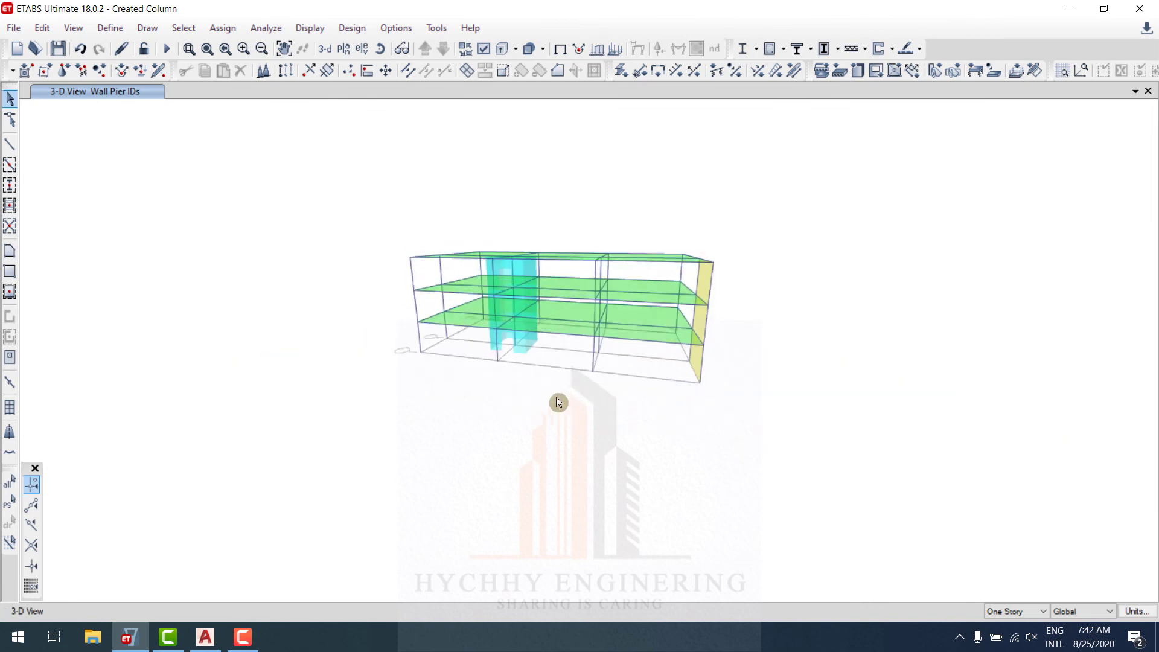
{"action": "scroll", "coordinate": [491, 284], "scroll_direction": "up", "scroll_amount": 5}
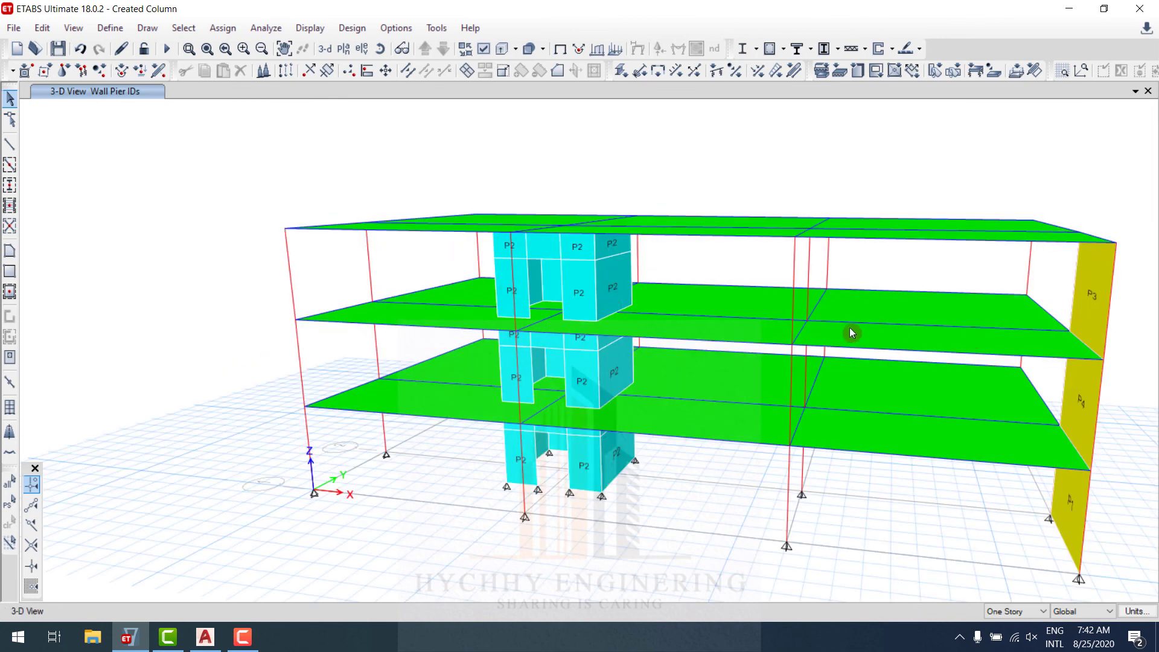
{"action": "middle_click_drag", "start_coordinate": [810, 317], "coordinate": [776, 308]}
{"action": "middle_click_drag", "start_coordinate": [592, 320], "coordinate": [576, 297]}
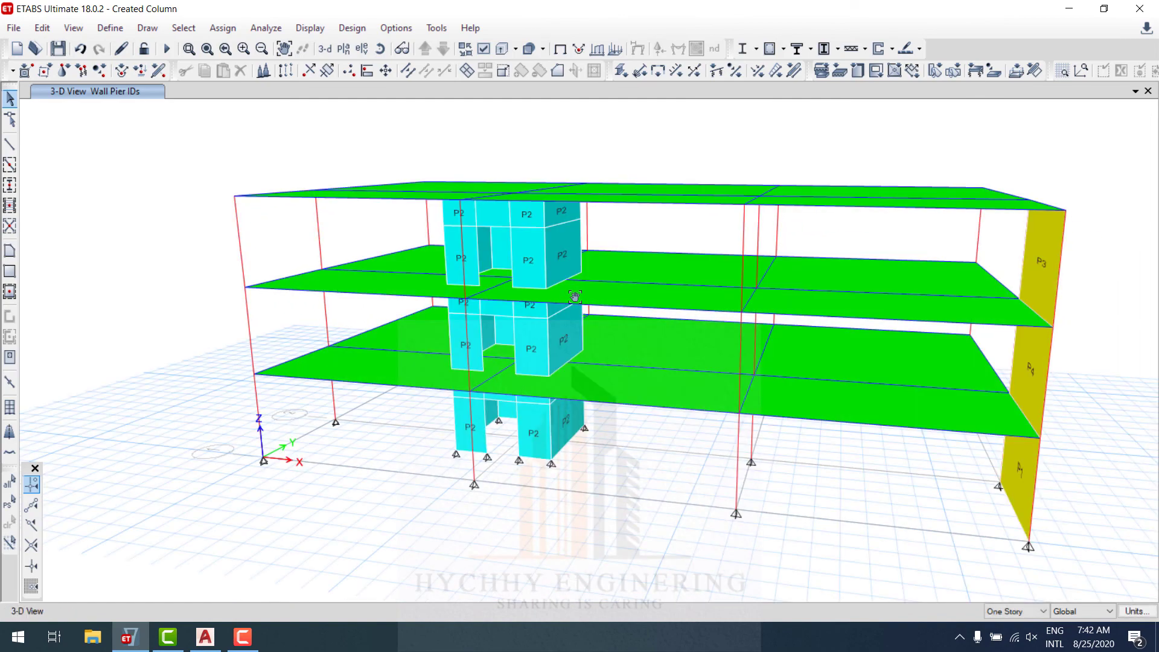
{"action": "middle_click_drag", "start_coordinate": [723, 345], "coordinate": [509, 261]}
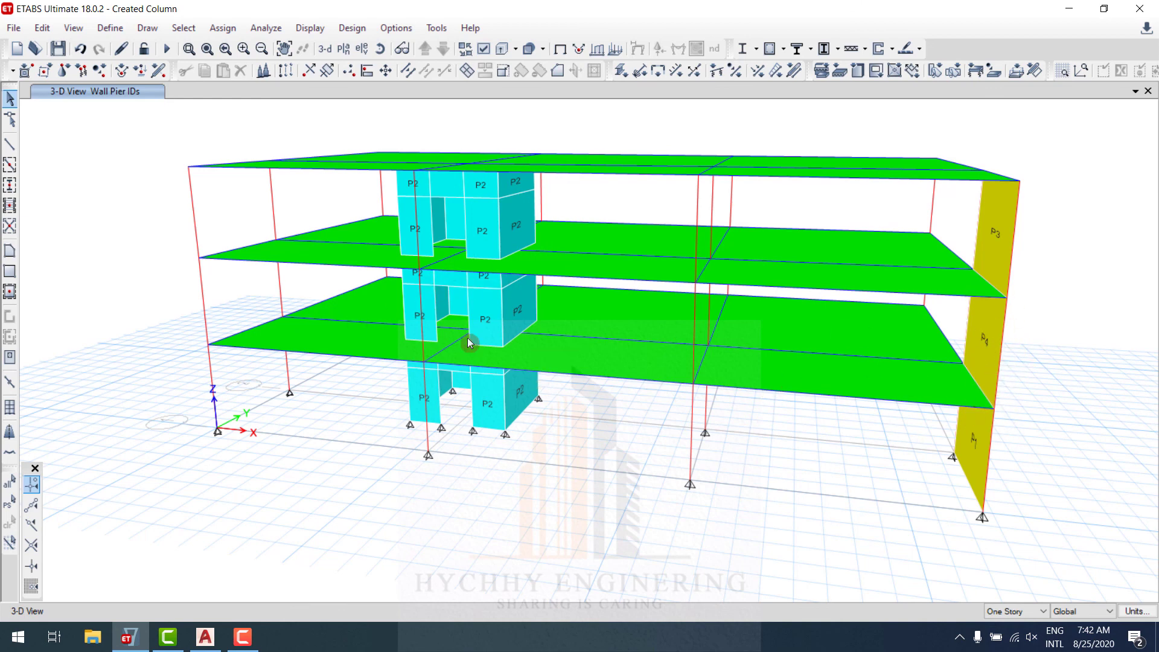
{"action": "middle_click_drag", "start_coordinate": [468, 338], "coordinate": [436, 335]}
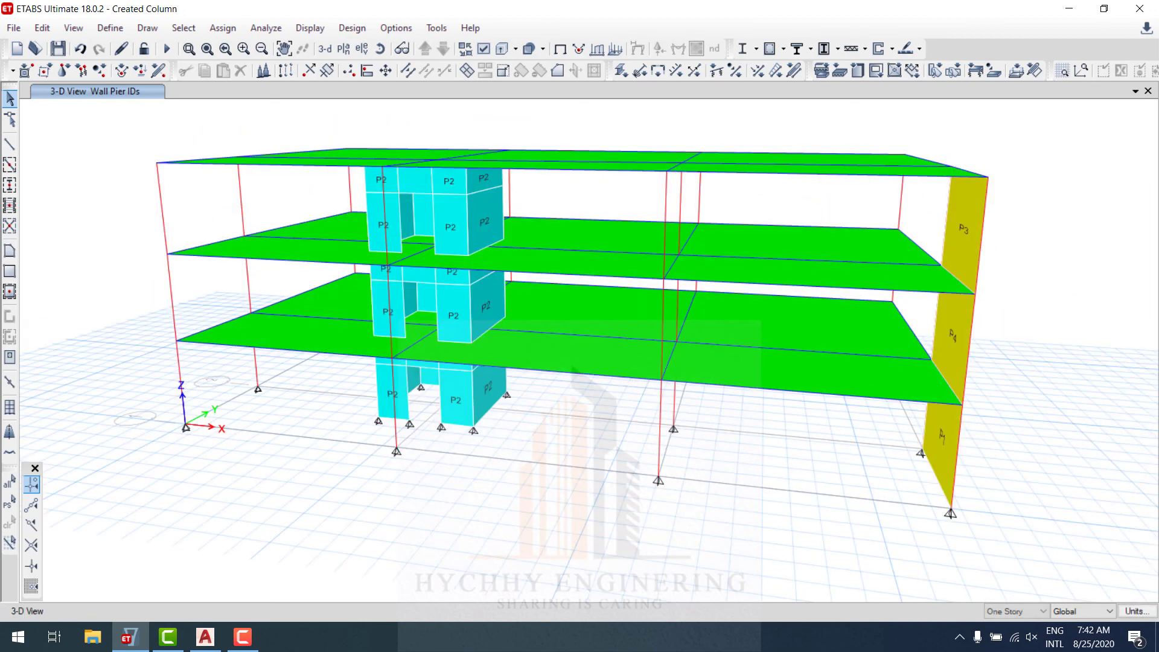
{"action": "middle_click_drag", "start_coordinate": [454, 375], "coordinate": [442, 394]}
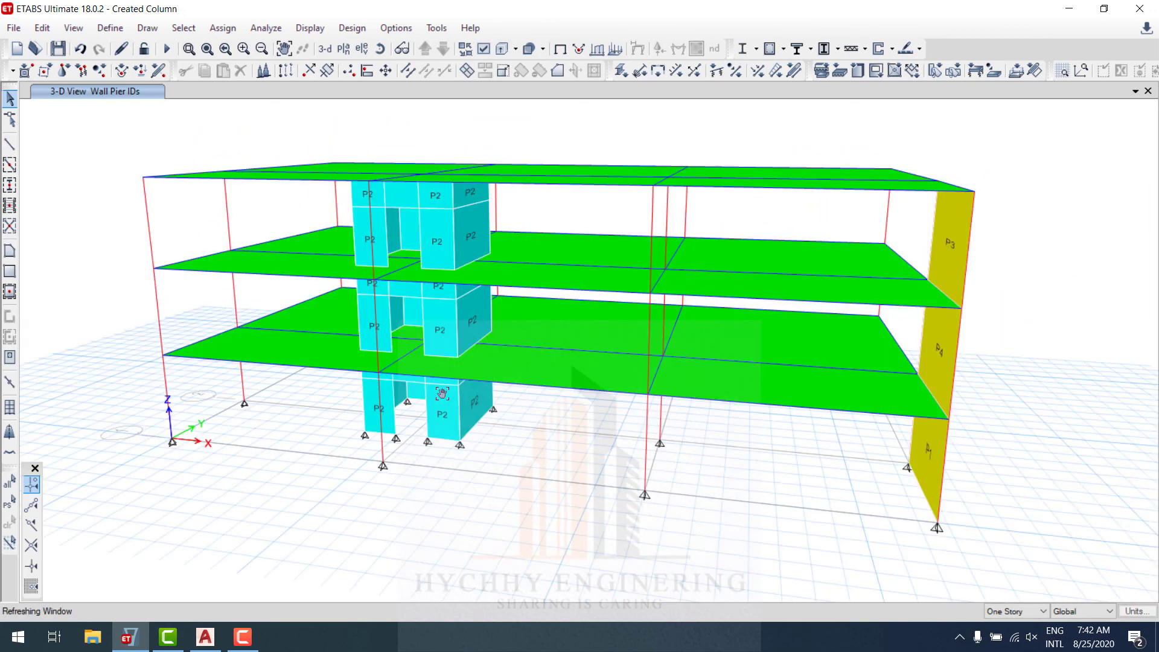